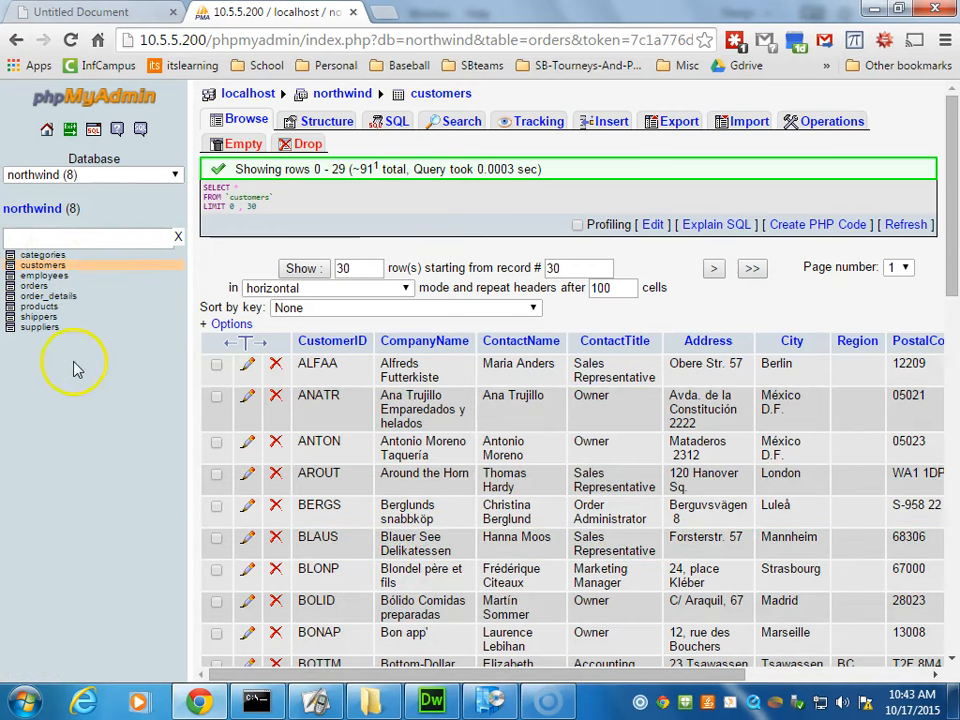
# Browse the records of the shippers table and the columns of the customers table
pyautogui.click(38, 317)
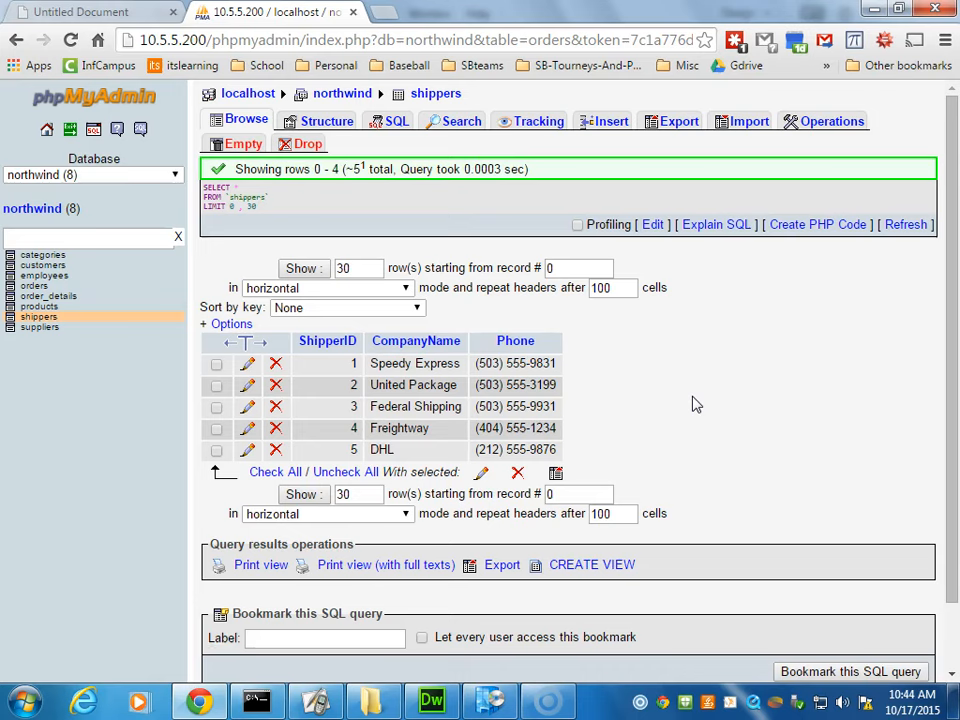
pyautogui.click(690, 404)
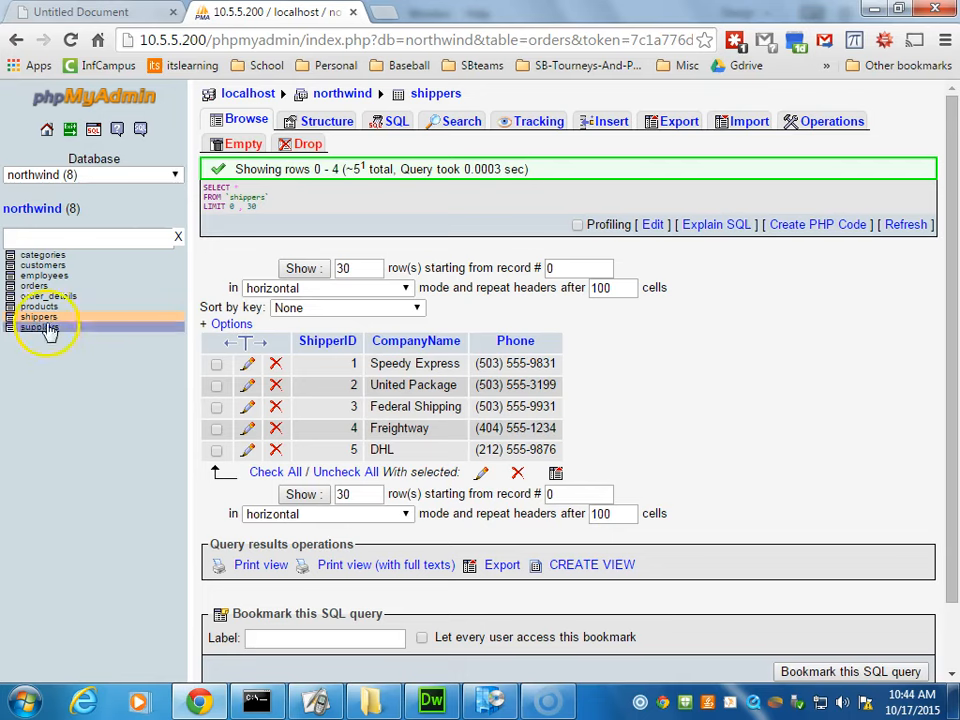
pyautogui.click(44, 267)
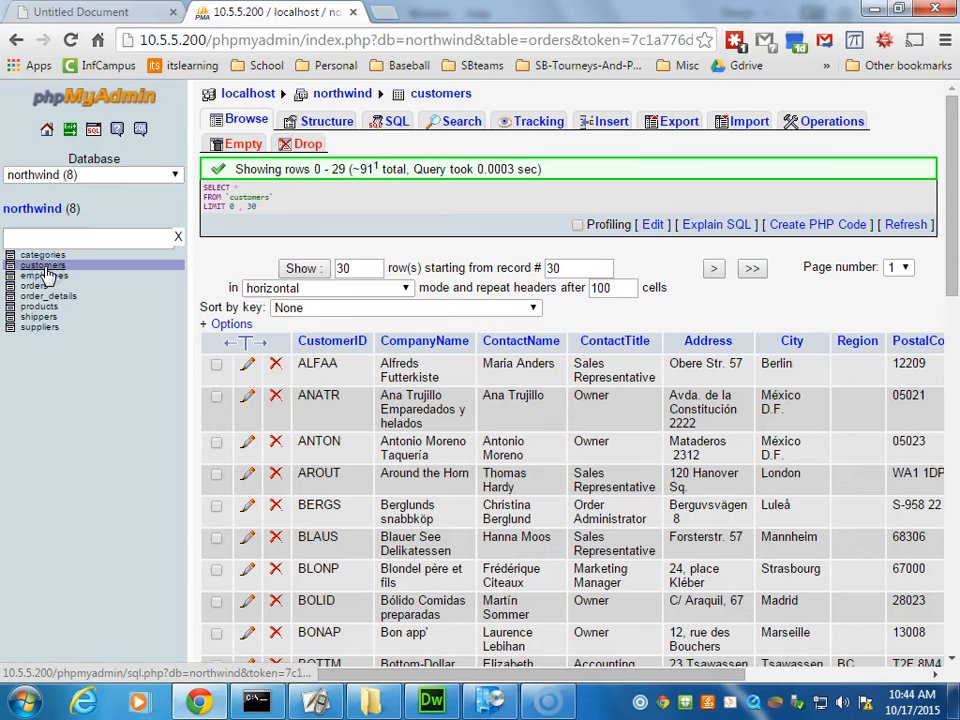
pyautogui.moveTo(566, 671); pyautogui.dragTo(695, 692)
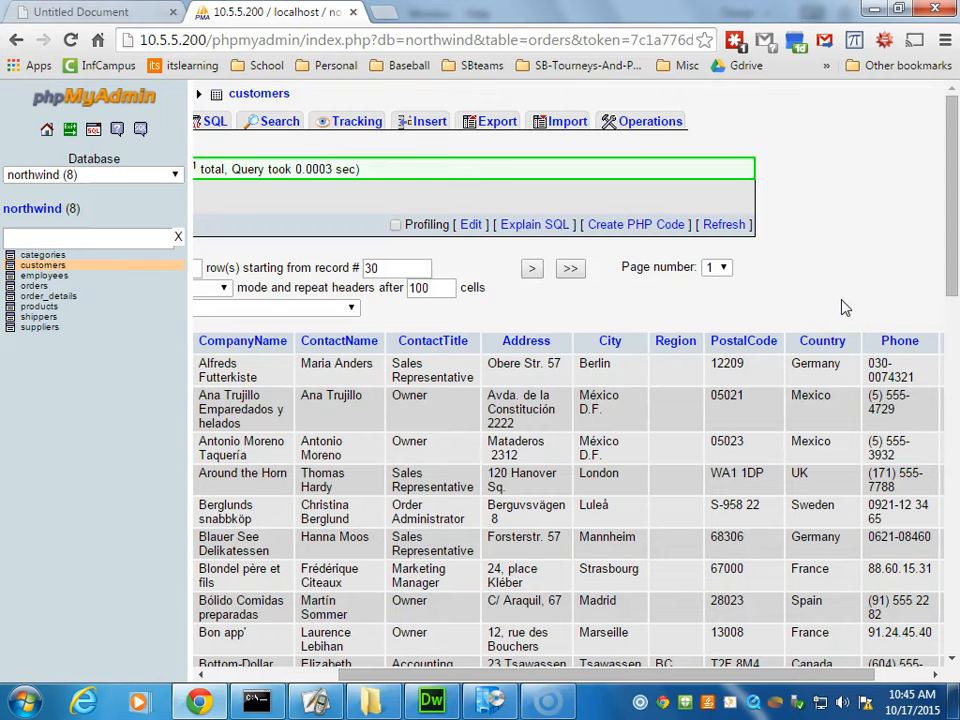
pyautogui.moveTo(690, 676); pyautogui.dragTo(549, 688)
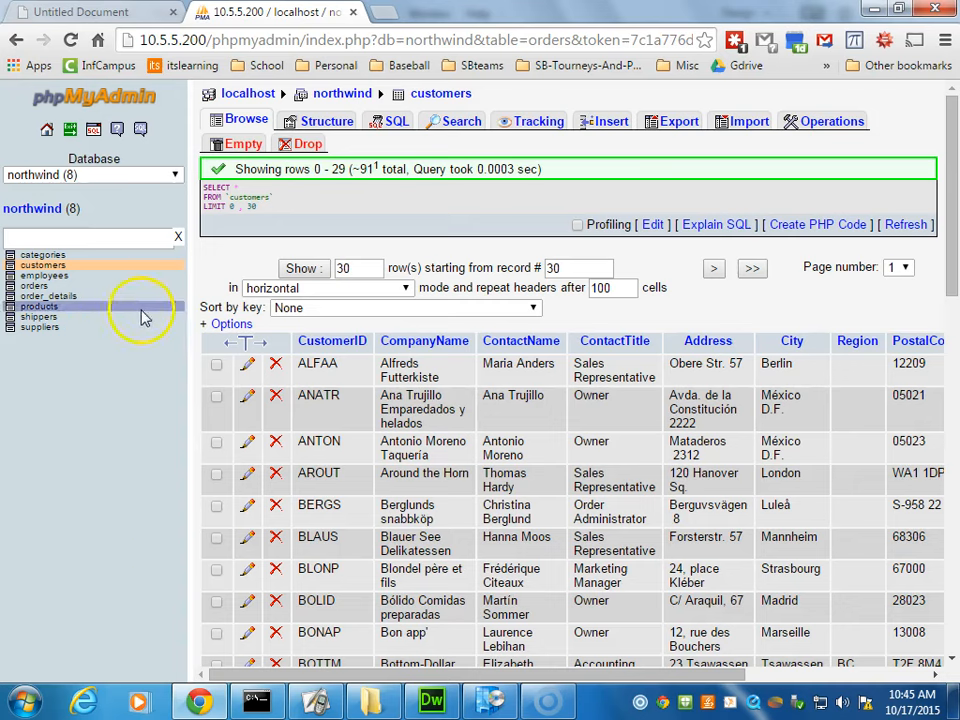
# Examine the field structure of the customers table and of the shippers table
pyautogui.click(335, 128)
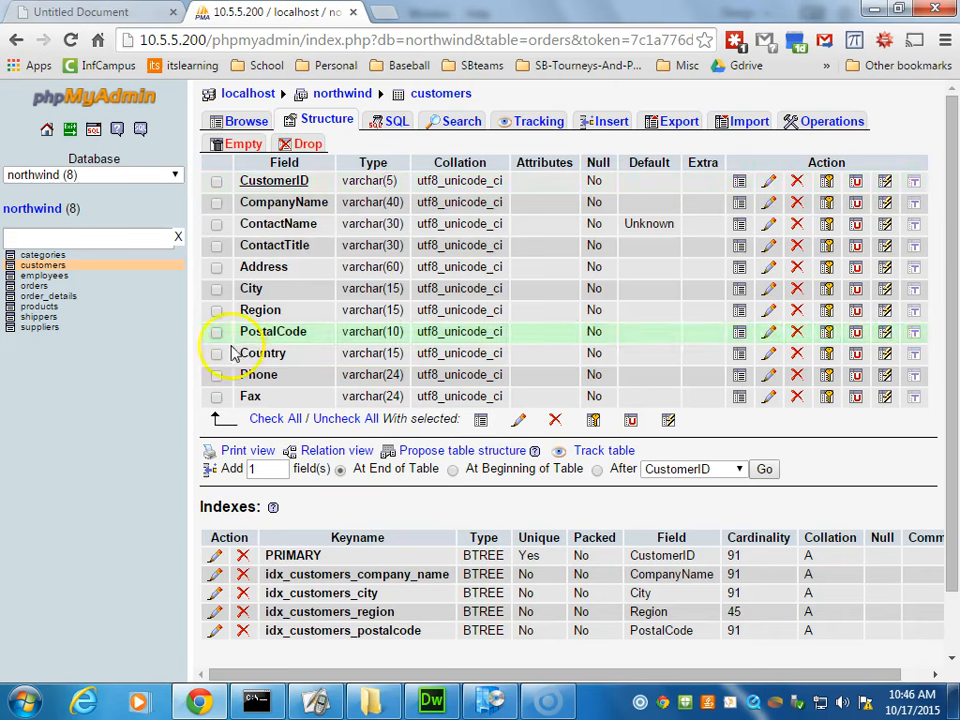
pyautogui.click(40, 318)
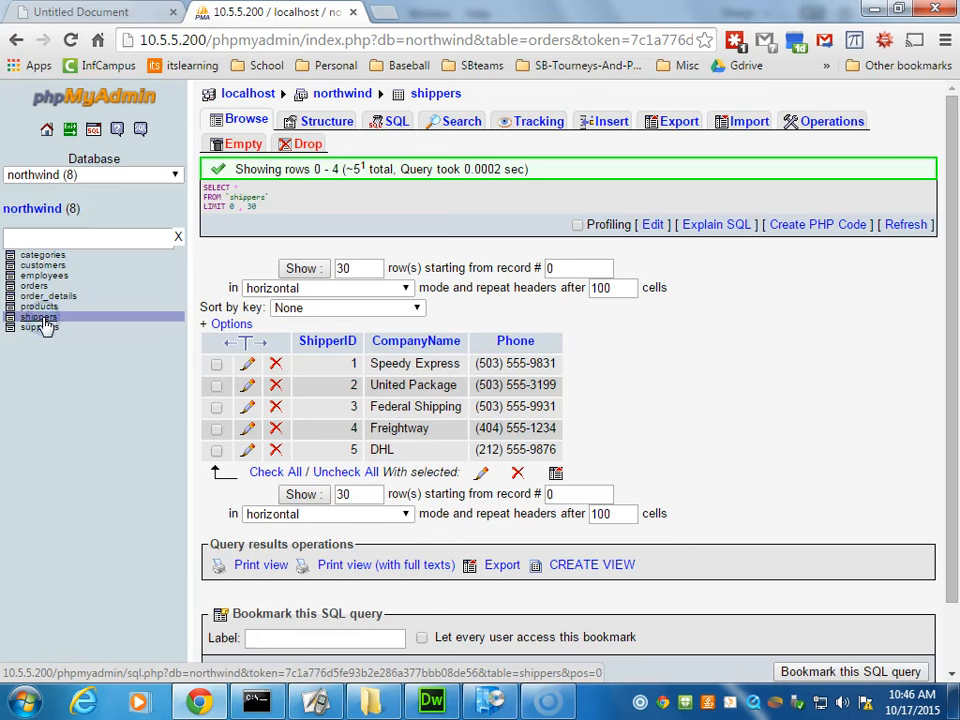
pyautogui.click(330, 121)
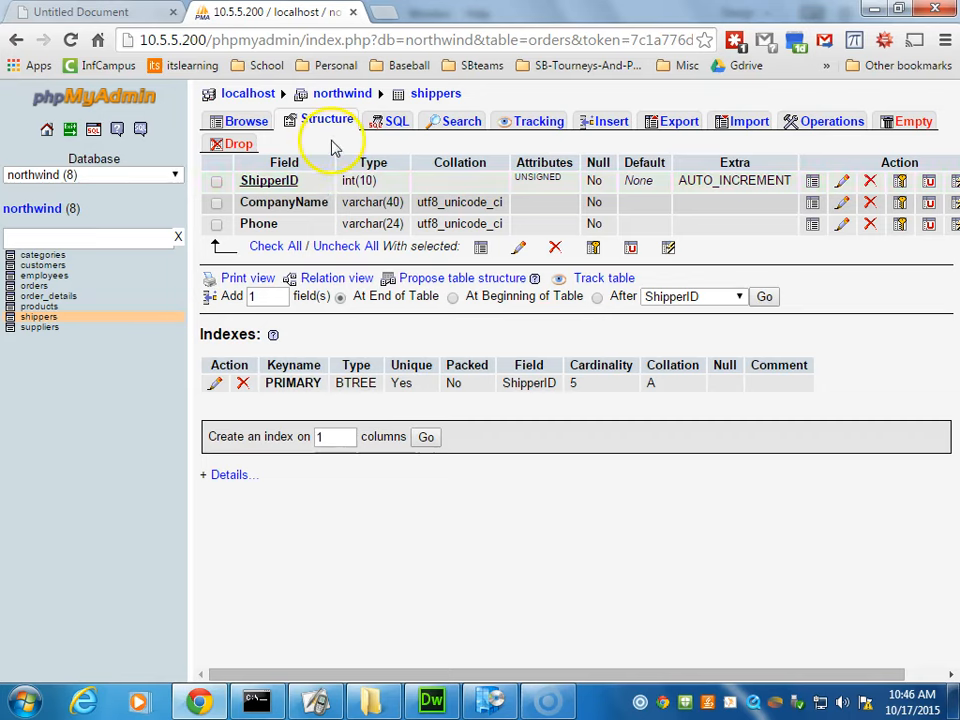
# Start a new table named CLCustomersShippers with 2 fields in the northwind database
pyautogui.click(345, 95)
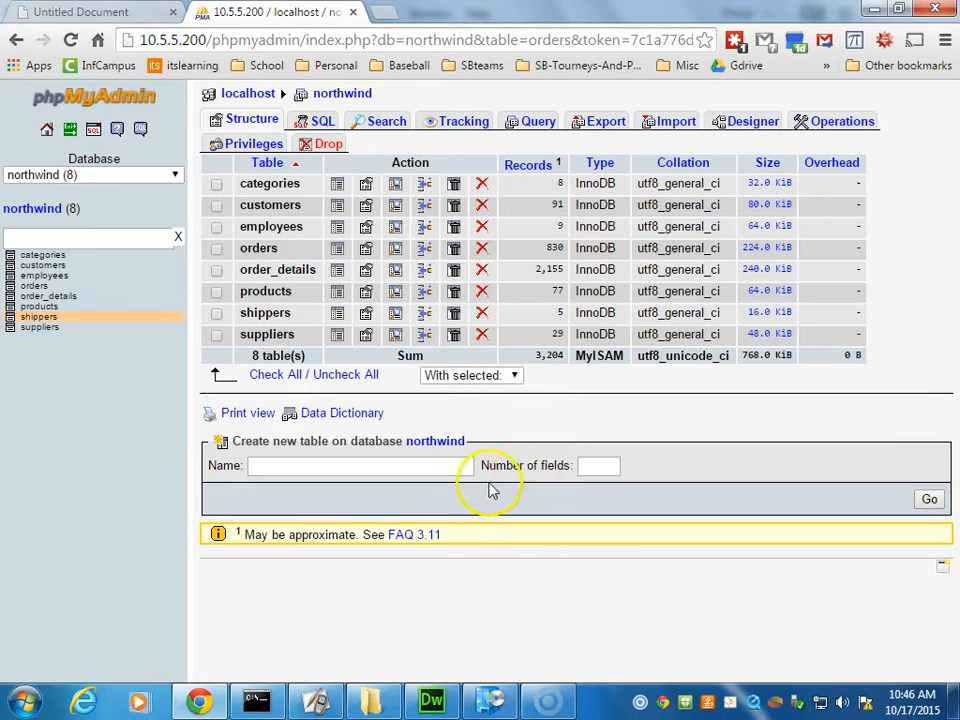
pyautogui.click(344, 466)
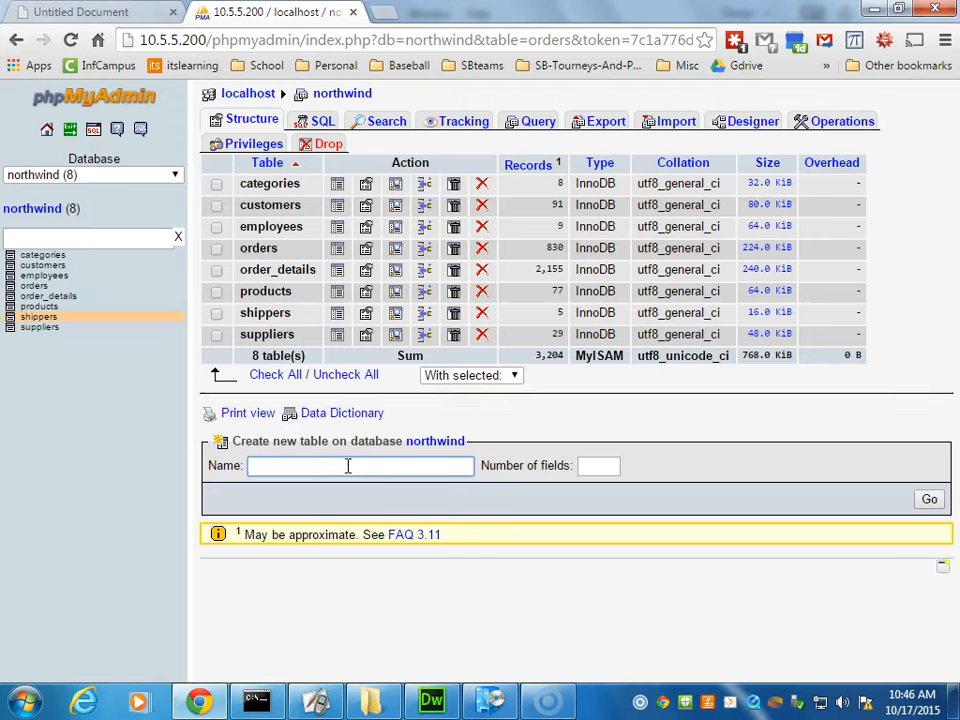
pyautogui.write('CL')
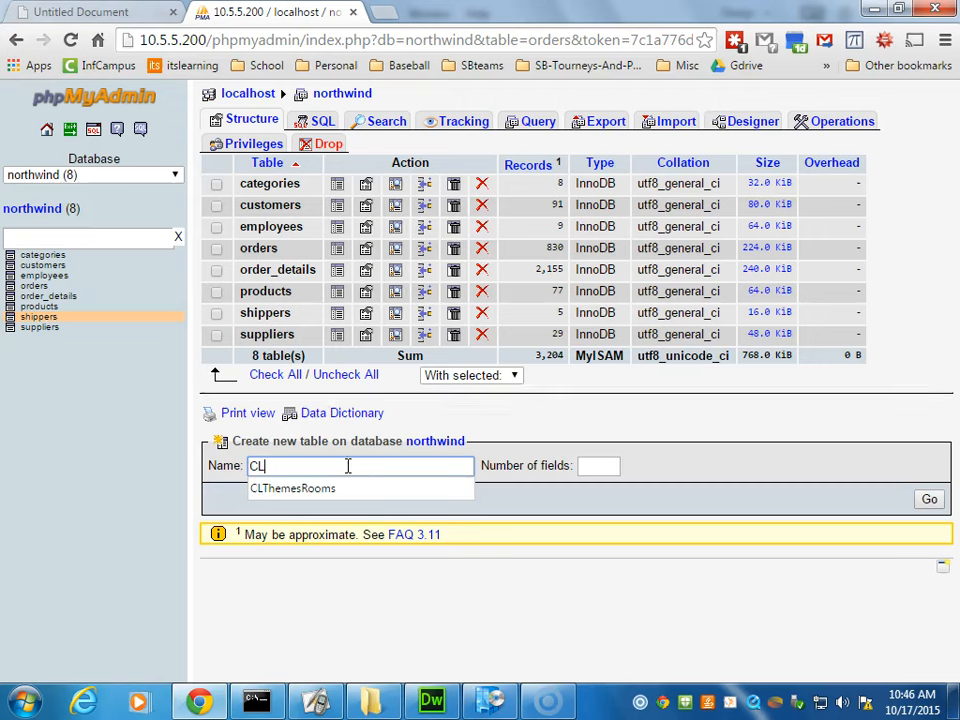
pyautogui.write('Cut')
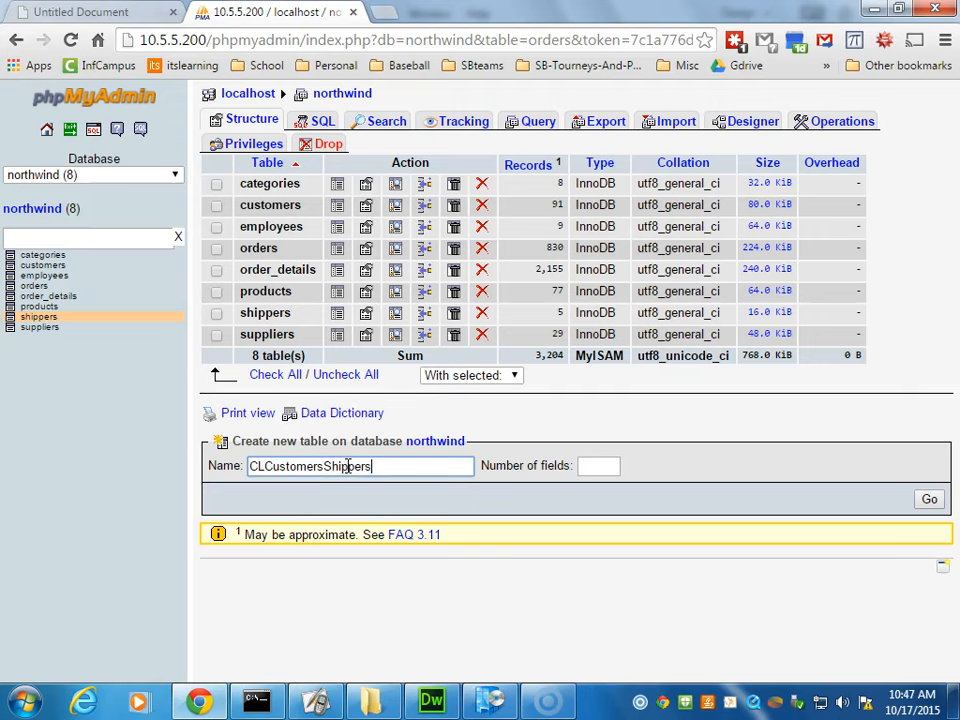
pyautogui.click(600, 467)
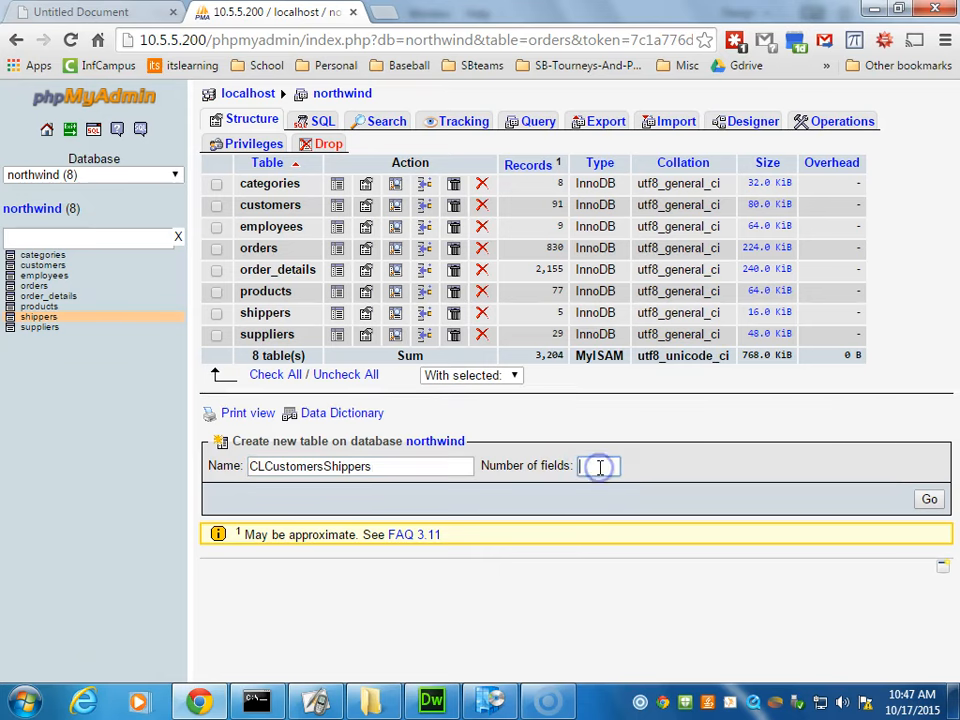
pyautogui.write('2')
pyautogui.click(685, 470)
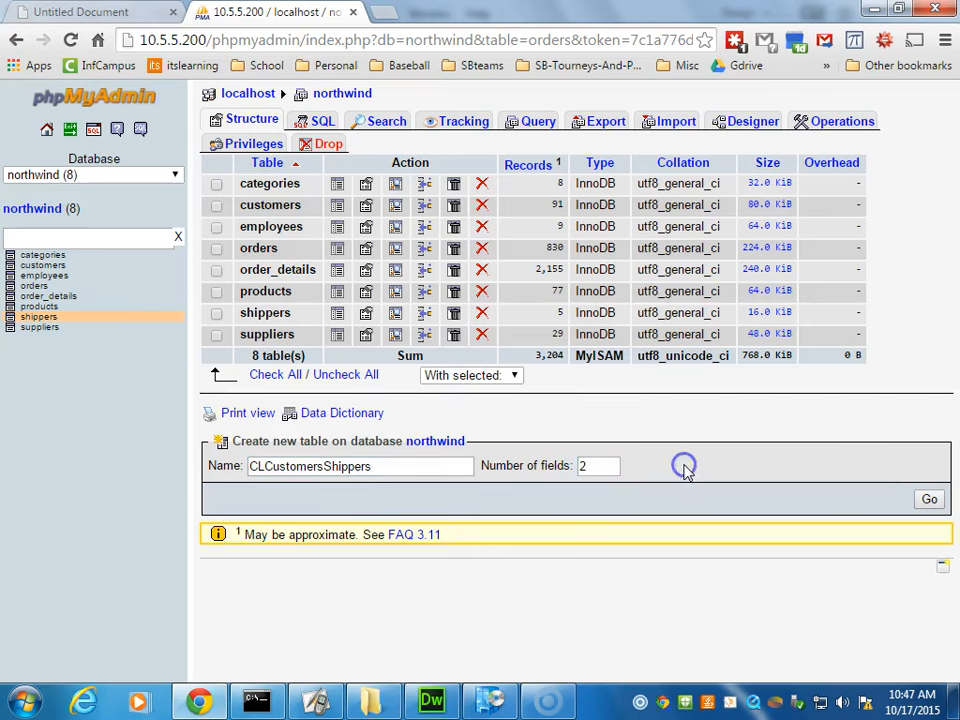
pyautogui.click(932, 507)
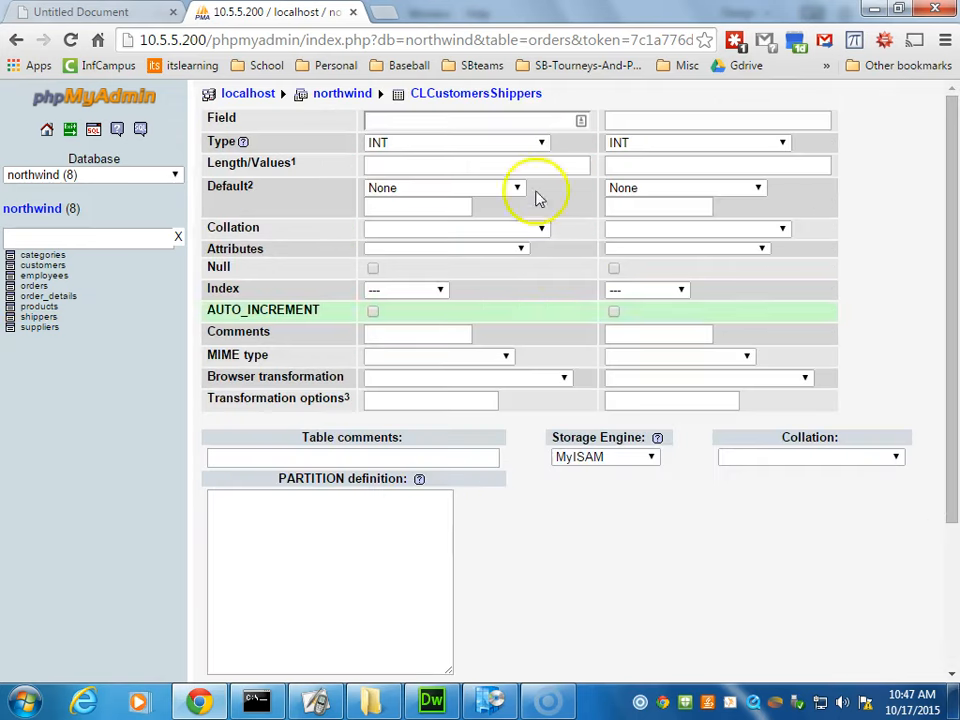
# Define the first field as CustomerID with type VARCHAR and length 5
pyautogui.click(488, 120)
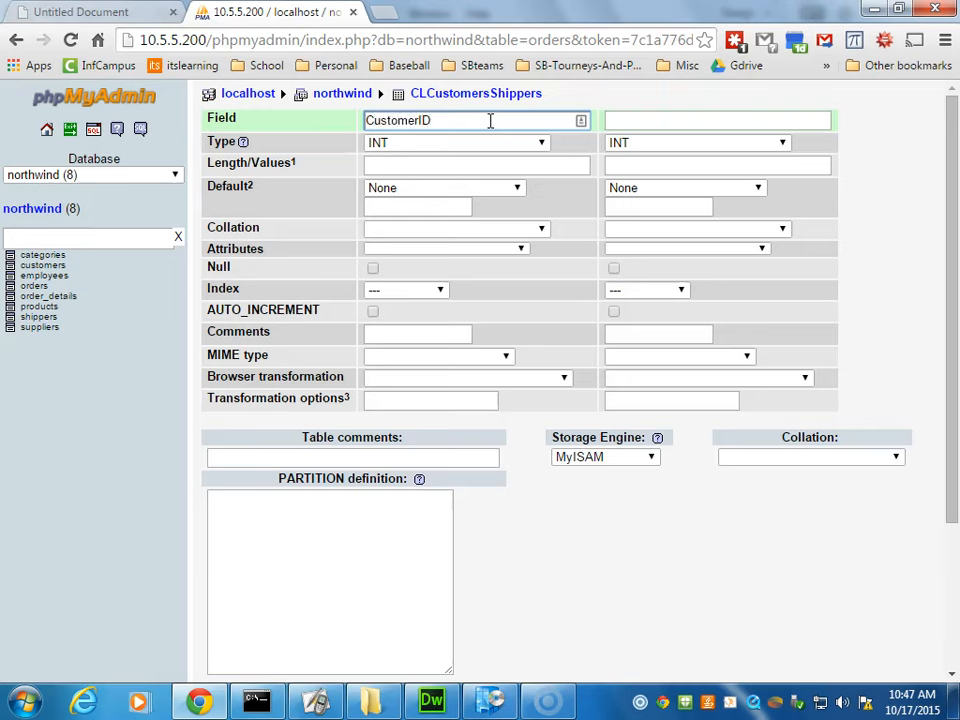
pyautogui.click(452, 142)
pyautogui.click(396, 176)
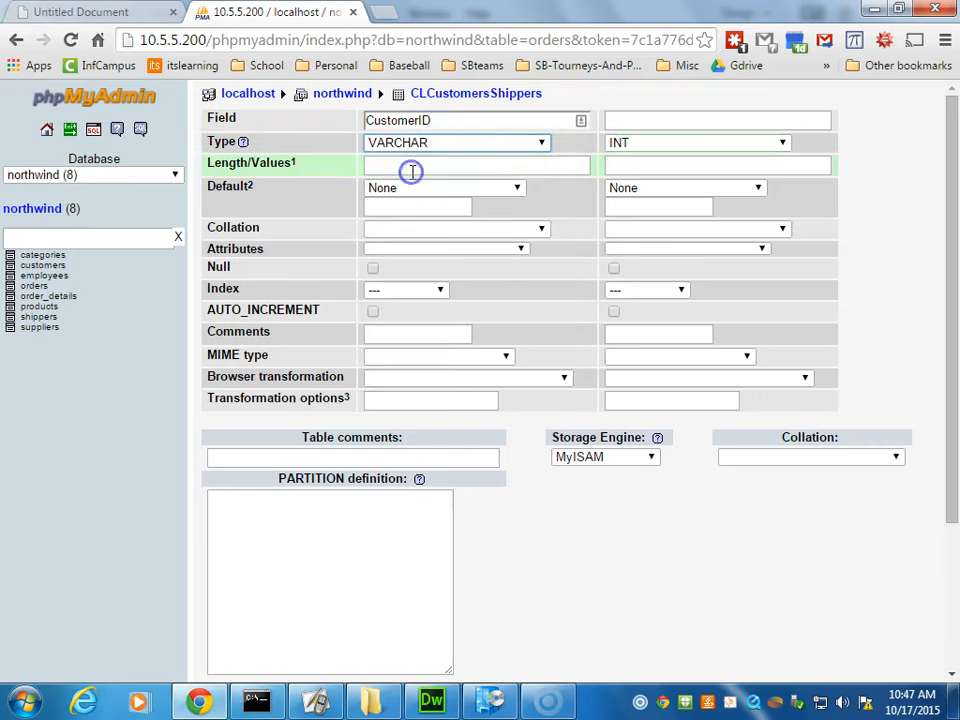
pyautogui.click(411, 171)
pyautogui.write('5')
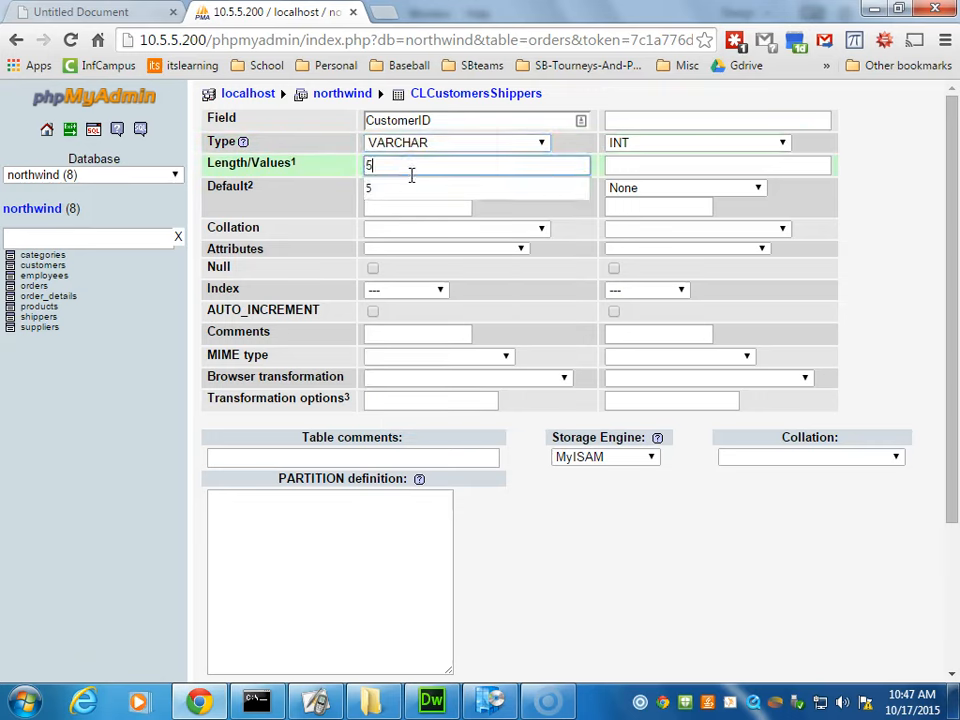
pyautogui.click(335, 199)
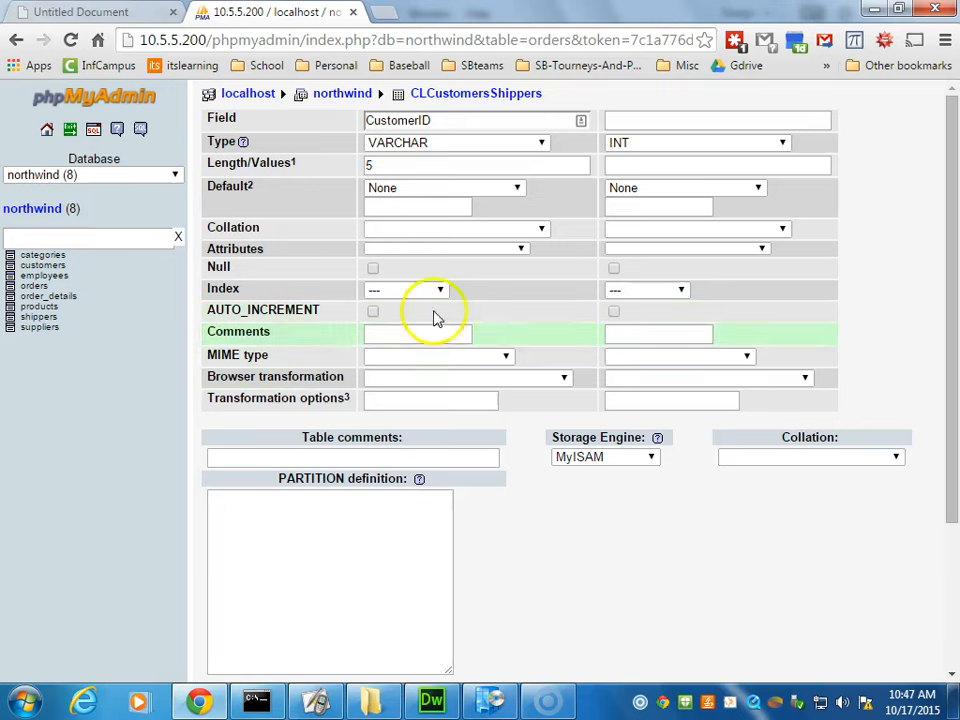
# Define the second field as ShipperID, an INT of length 10 with the UNSIGNED attribute
pyautogui.click(714, 119)
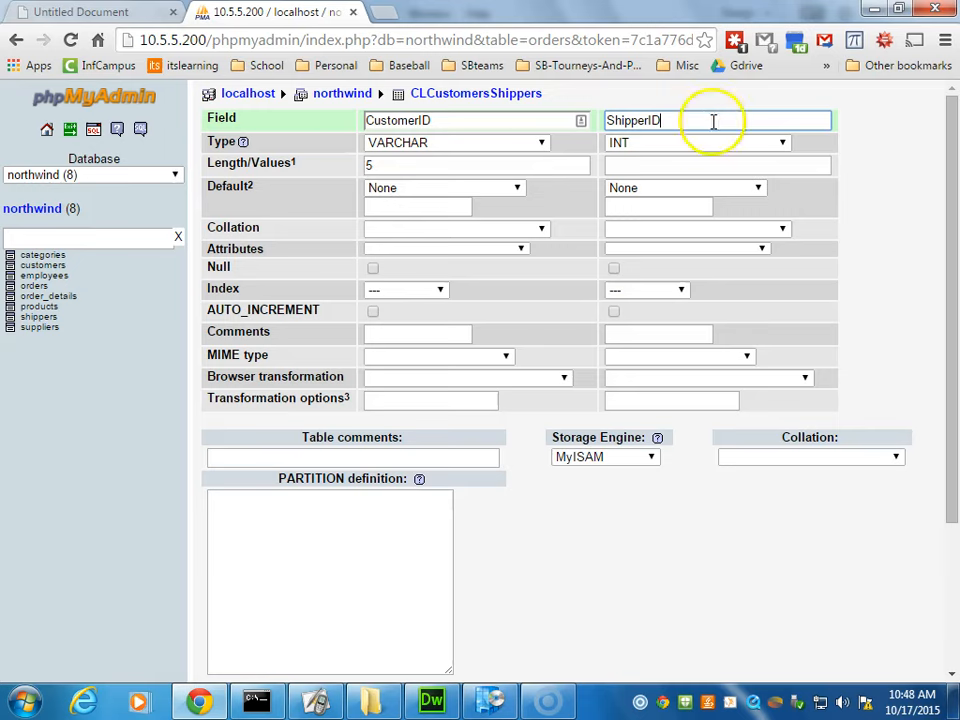
pyautogui.click(681, 165)
pyautogui.write('10')
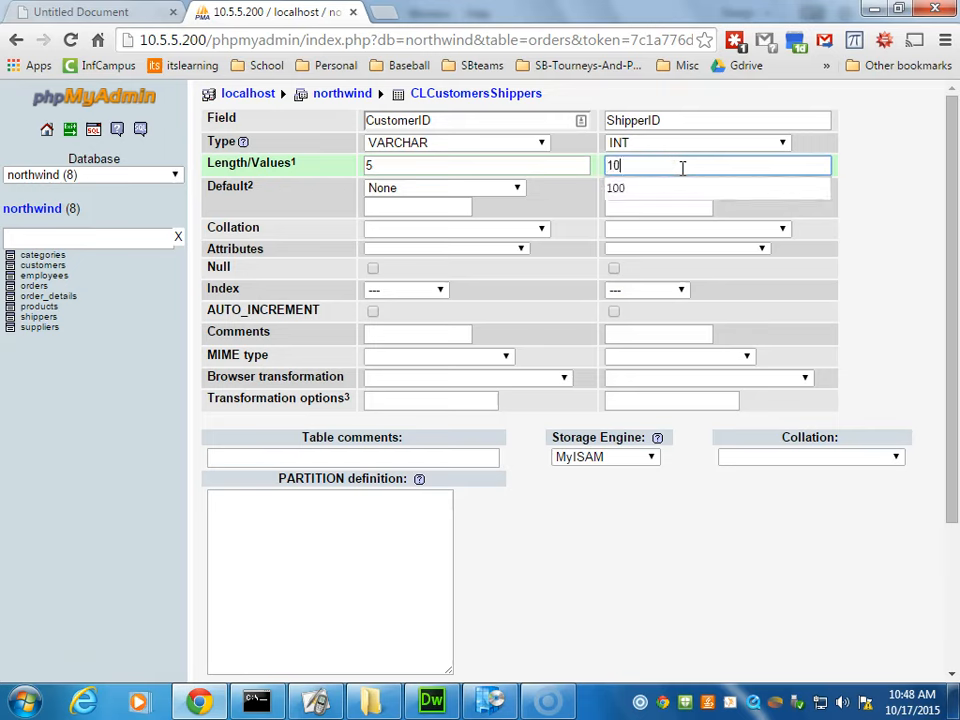
pyautogui.click(900, 193)
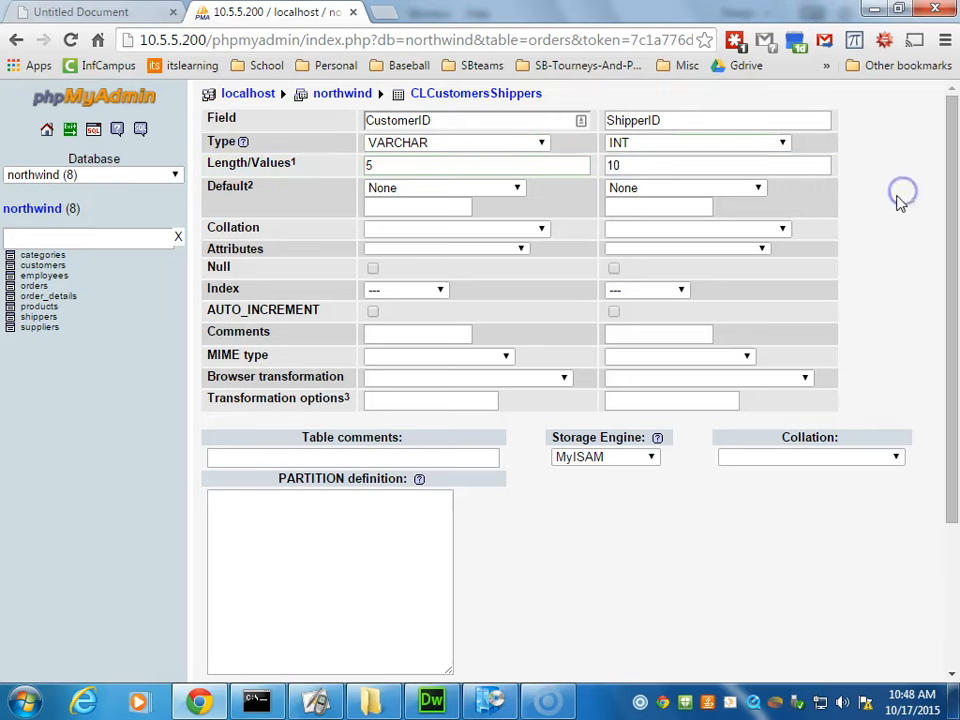
pyautogui.click(895, 245)
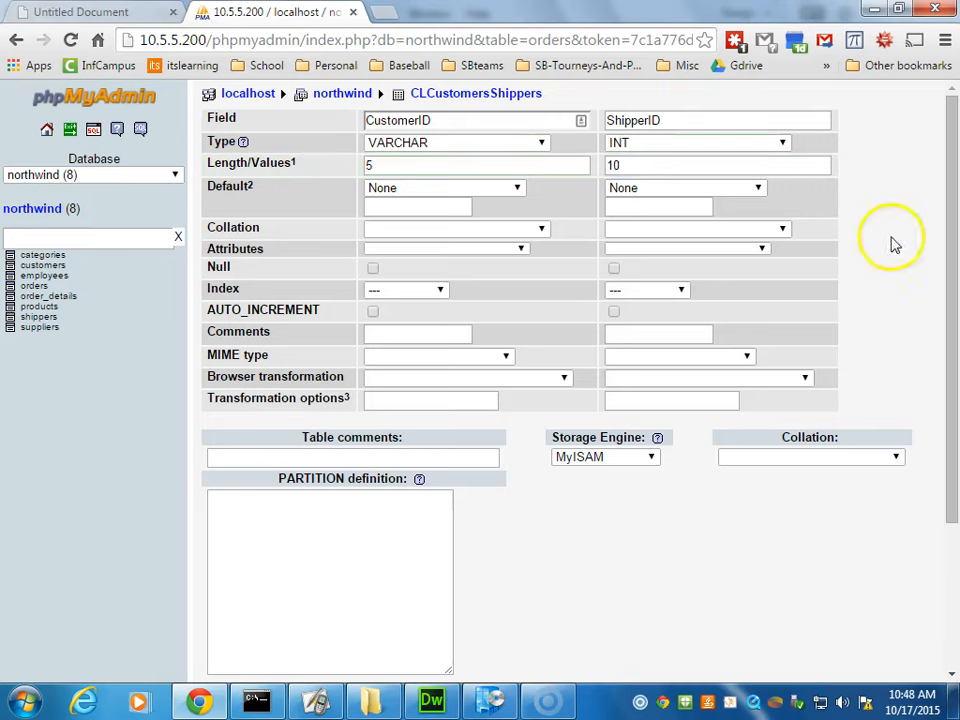
pyautogui.click(763, 249)
pyautogui.click(668, 279)
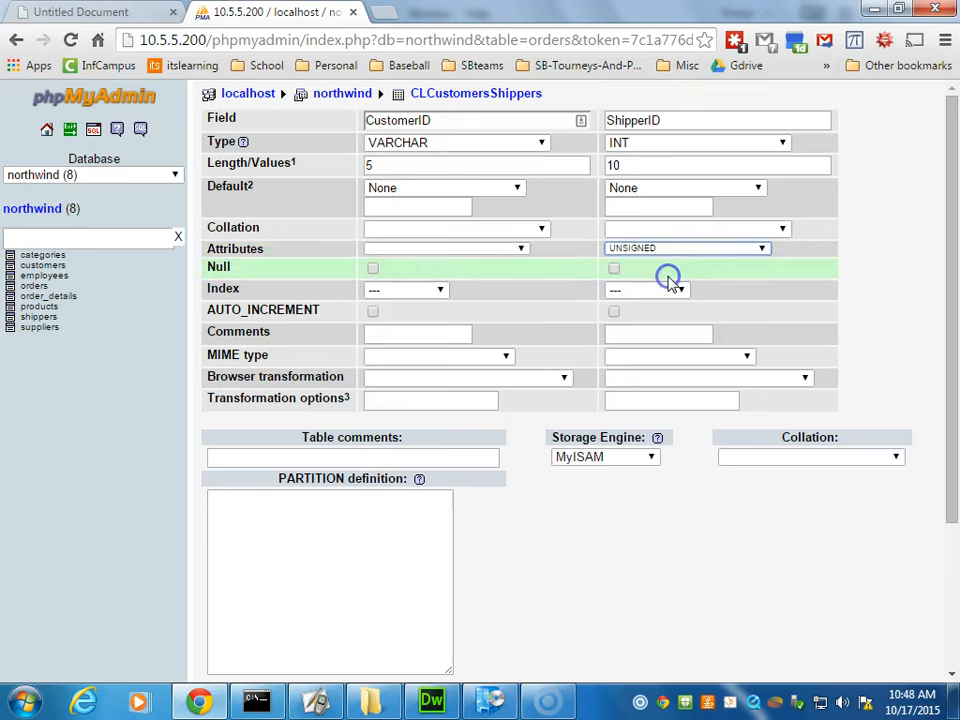
pyautogui.click(860, 265)
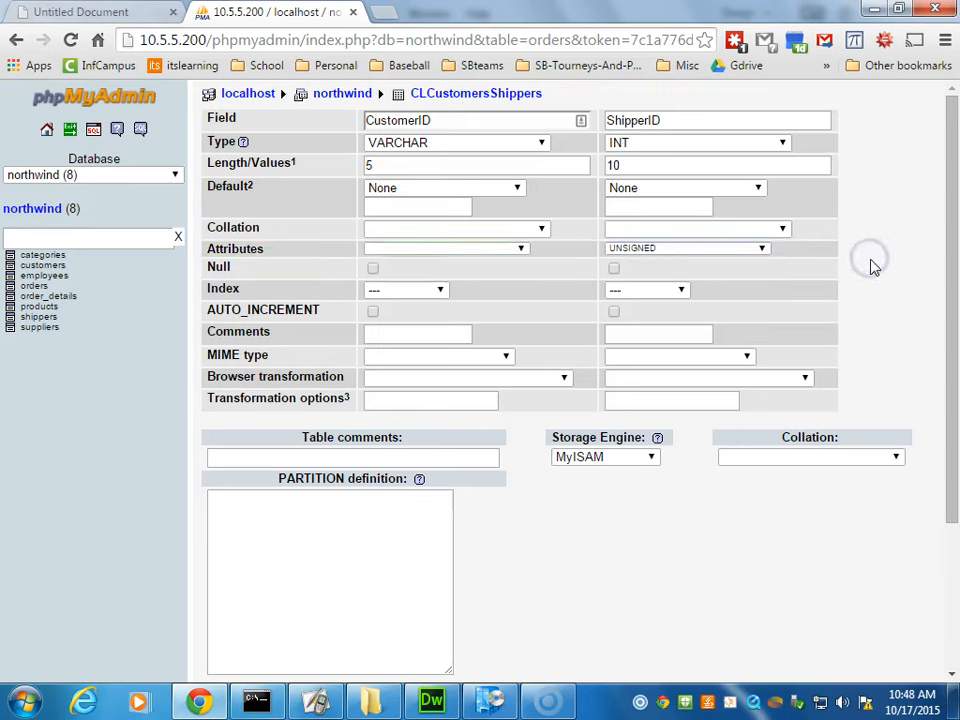
pyautogui.click(885, 272)
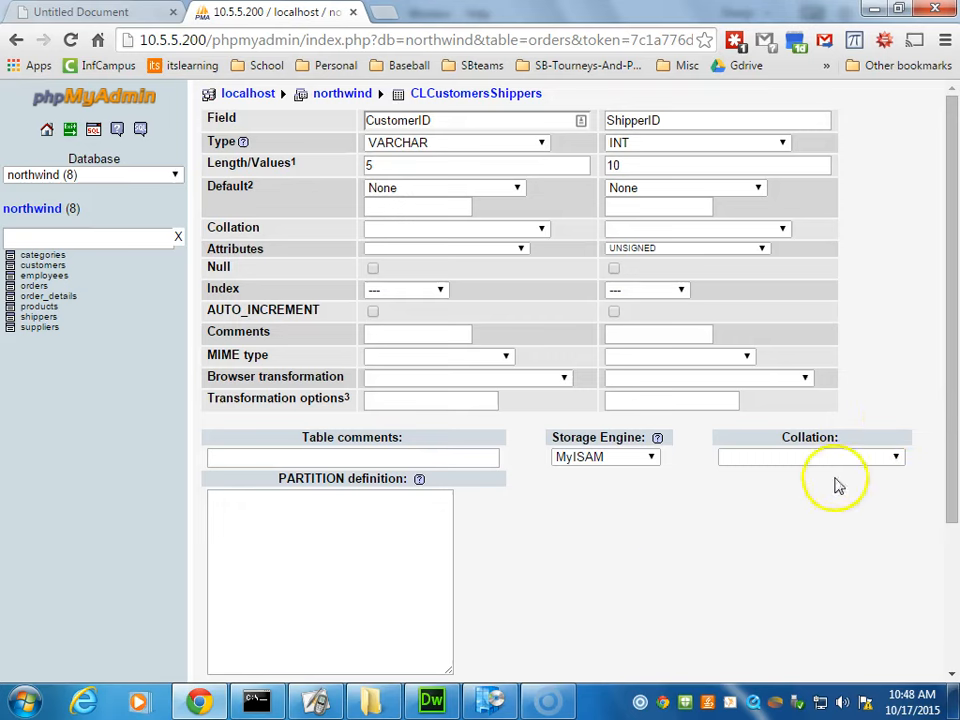
# Save the CLCustomersShippers table definition
pyautogui.scroll(-3, 677, 536)
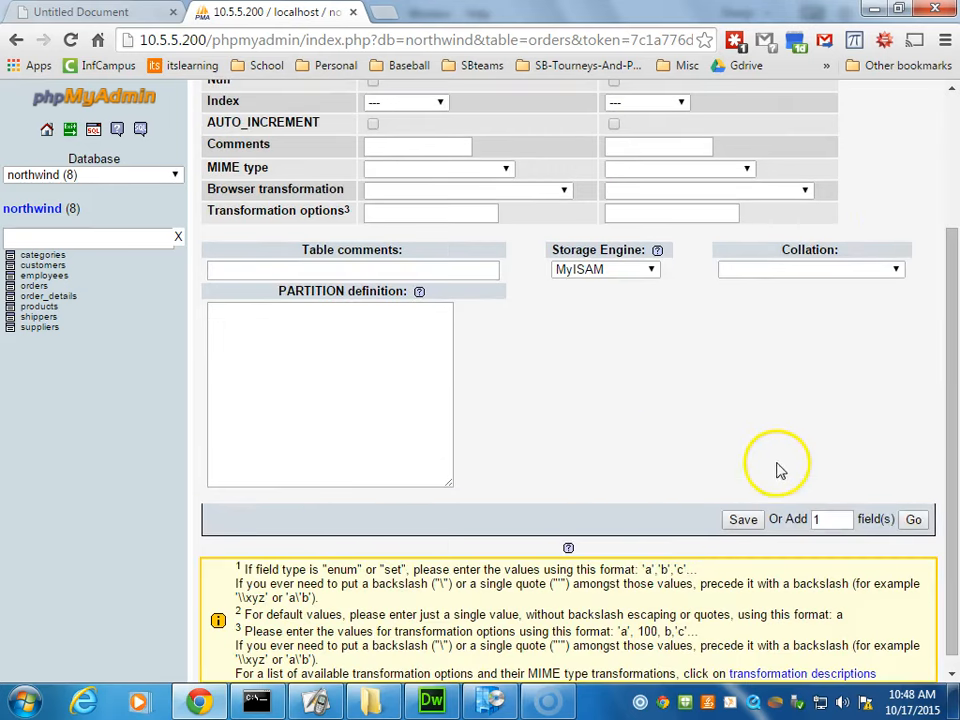
pyautogui.click(914, 520)
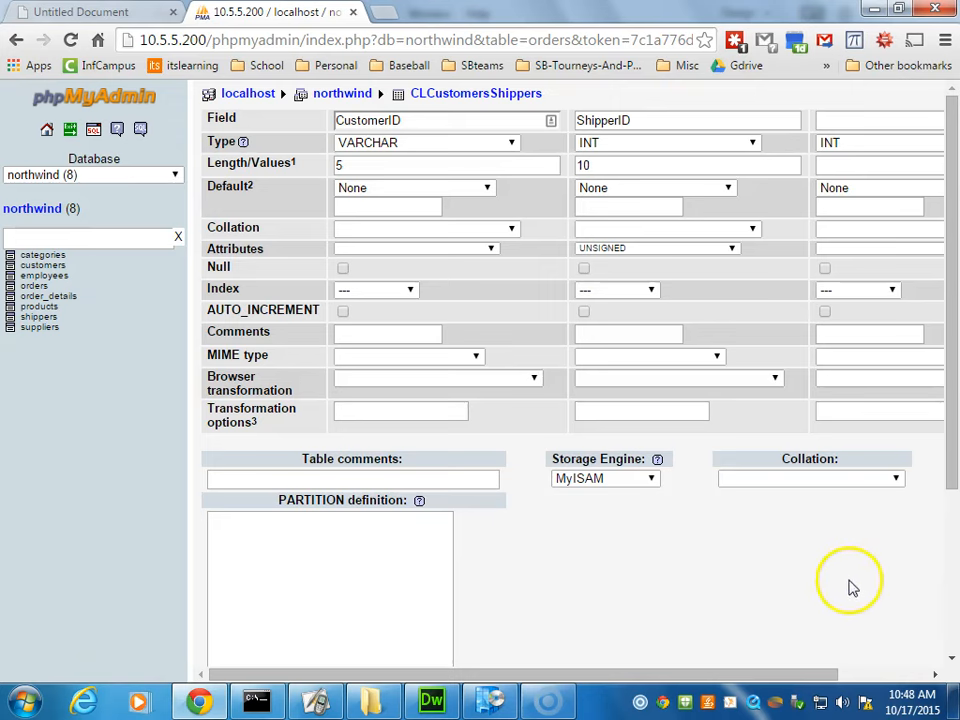
pyautogui.moveTo(949, 443); pyautogui.dragTo(956, 599)
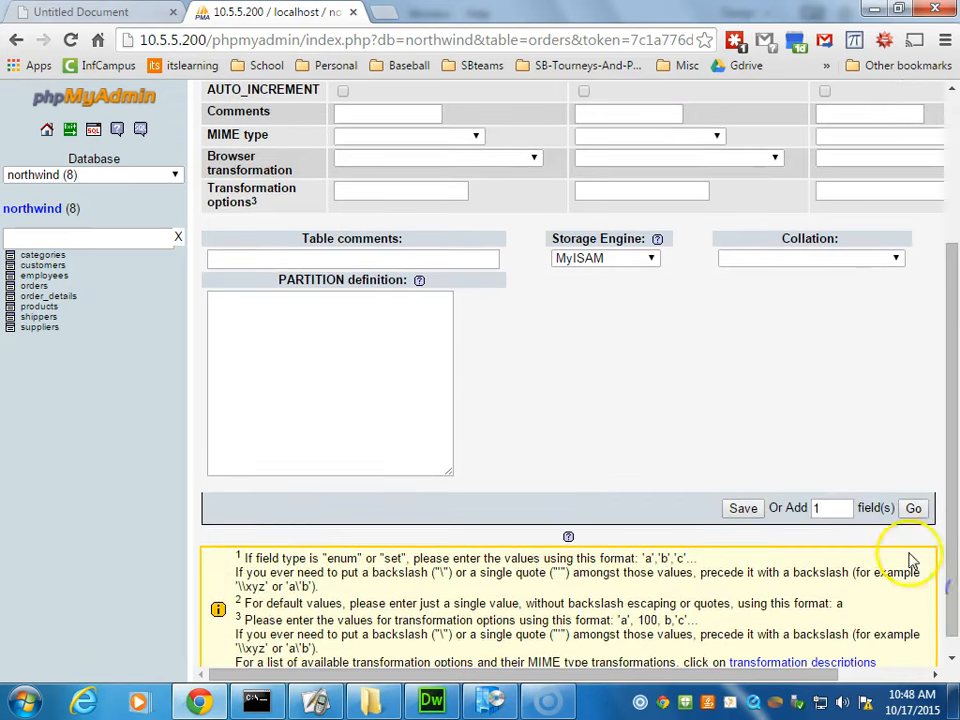
pyautogui.click(744, 508)
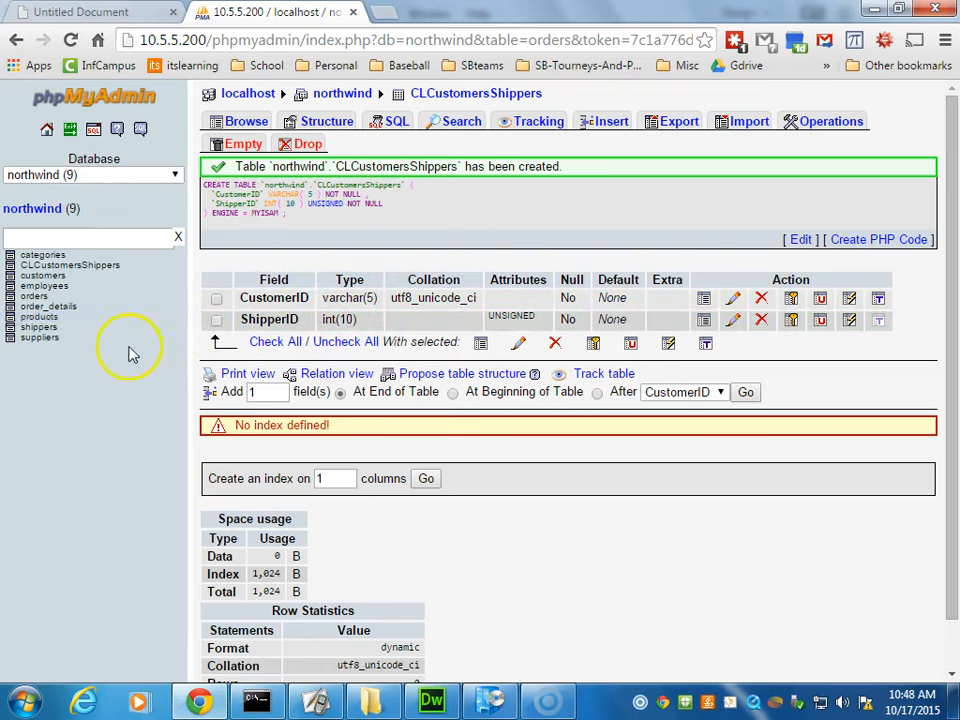
# Review the structures of the customers and shippers tables, ending on the CLCustomersShippers table
pyautogui.click(45, 276)
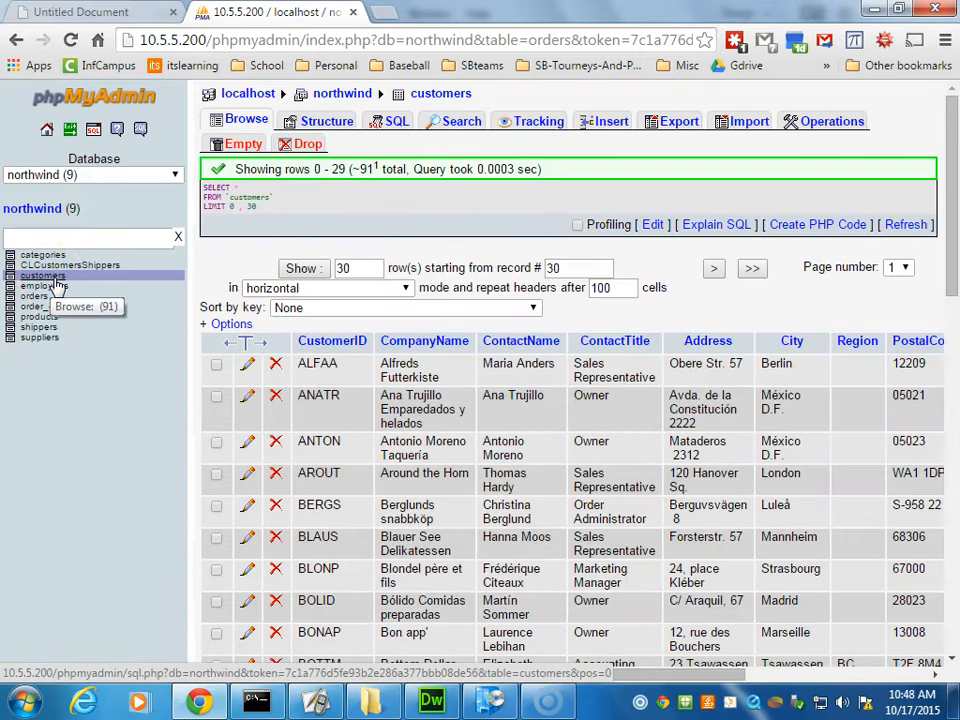
pyautogui.click(307, 120)
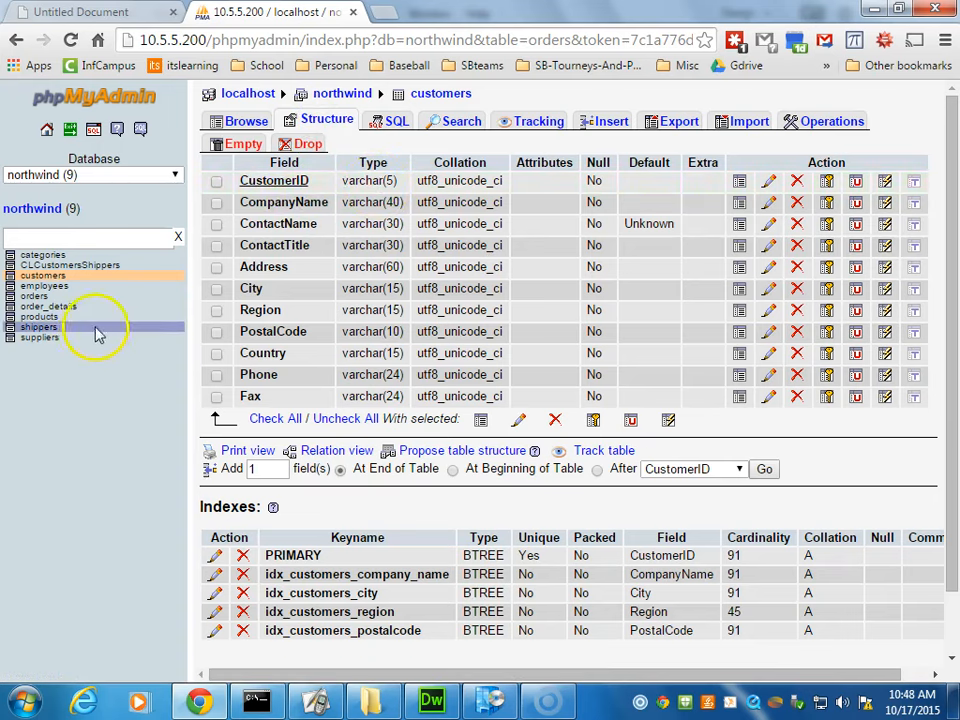
pyautogui.click(40, 328)
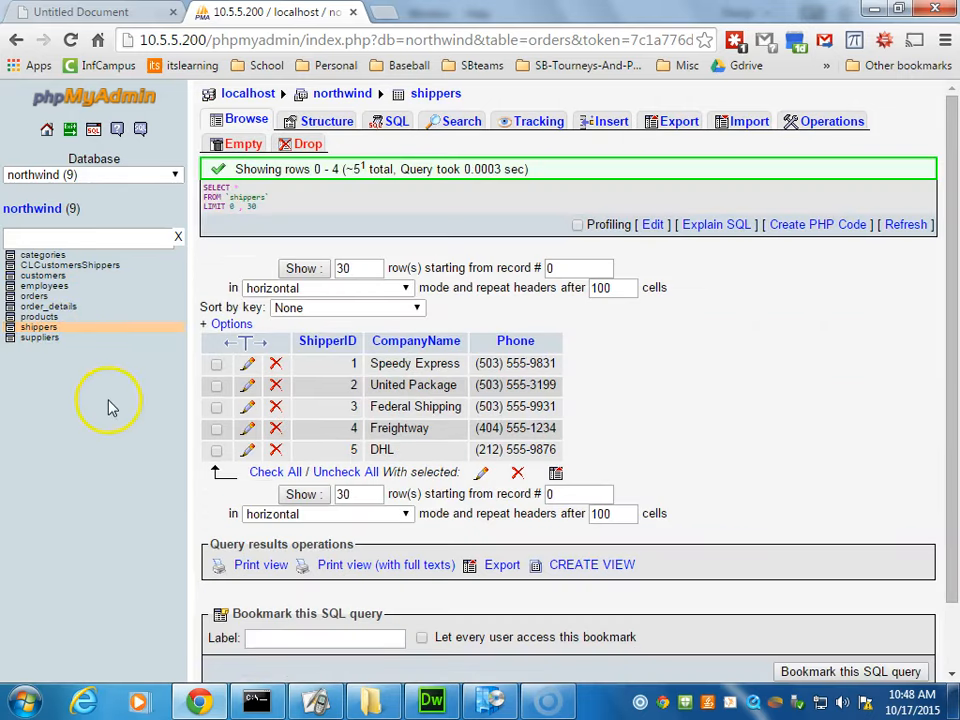
pyautogui.click(338, 121)
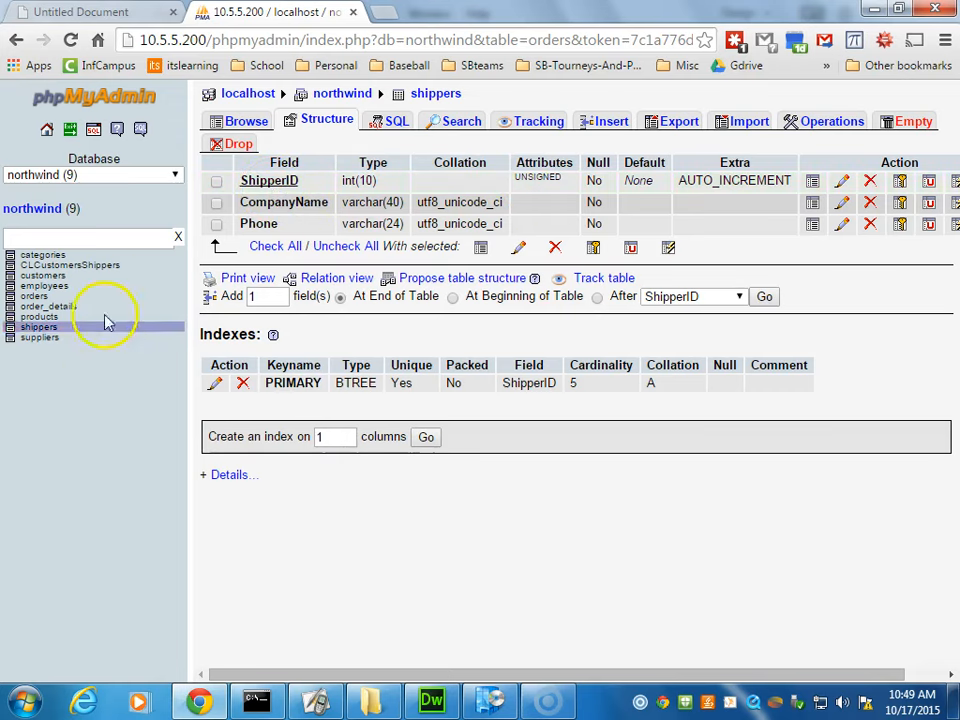
pyautogui.click(99, 267)
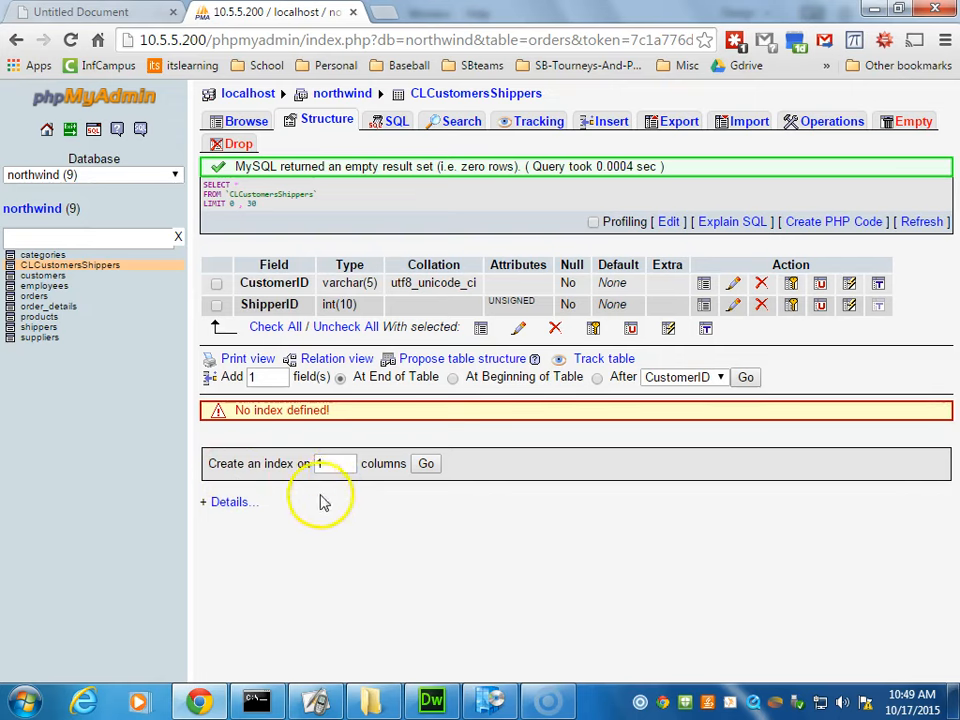
# Create a single-column index named idxCustomerID of type INDEX on the CustomerID field and save it
pyautogui.click(426, 465)
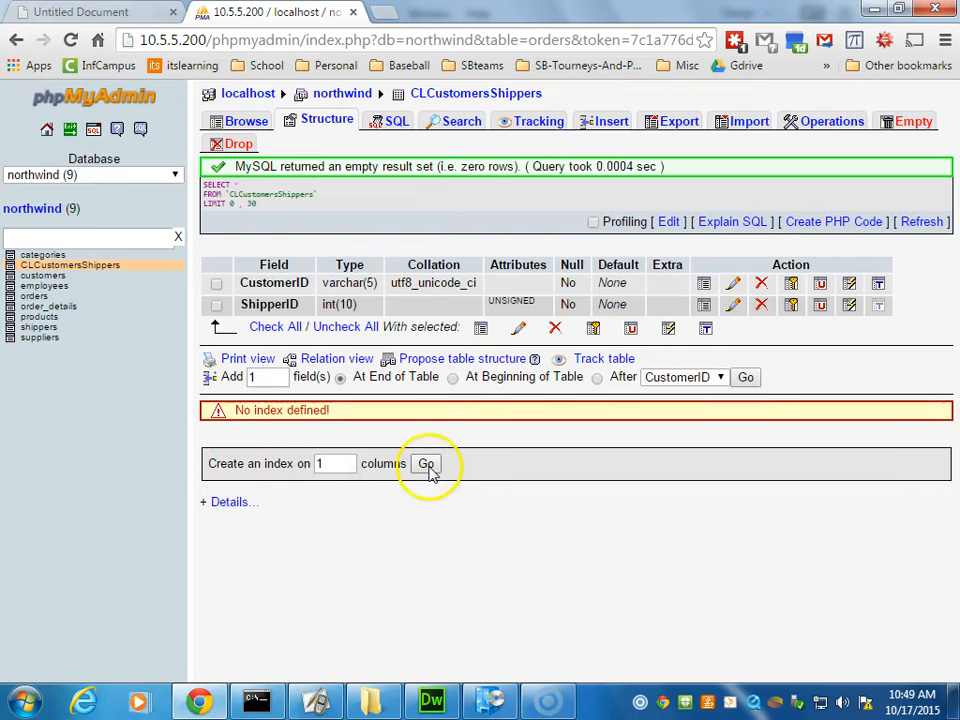
pyautogui.click(376, 196)
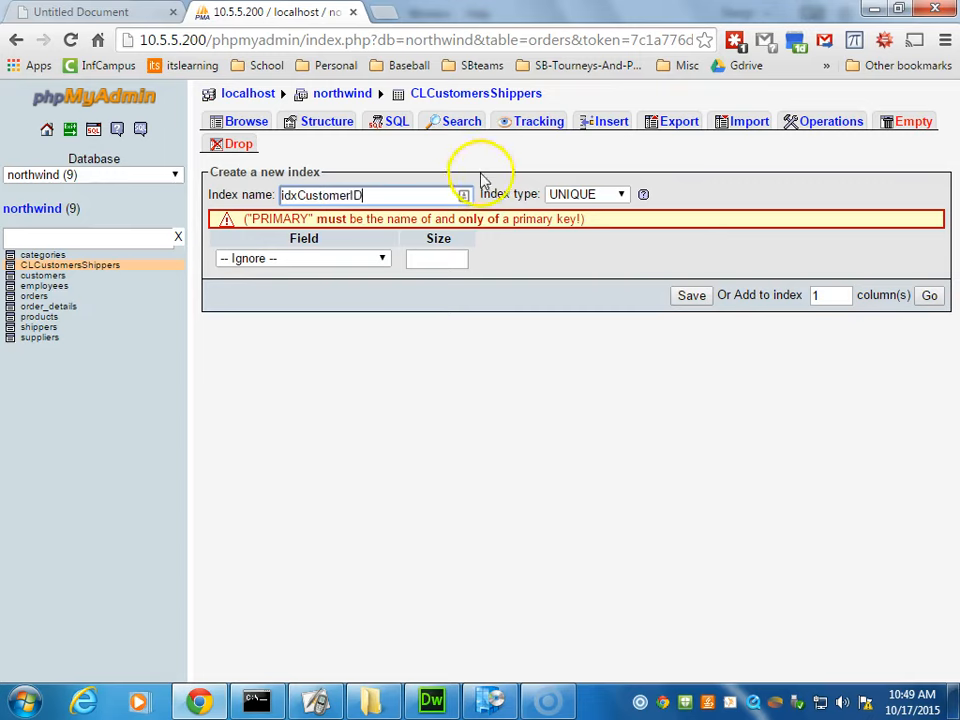
pyautogui.click(616, 196)
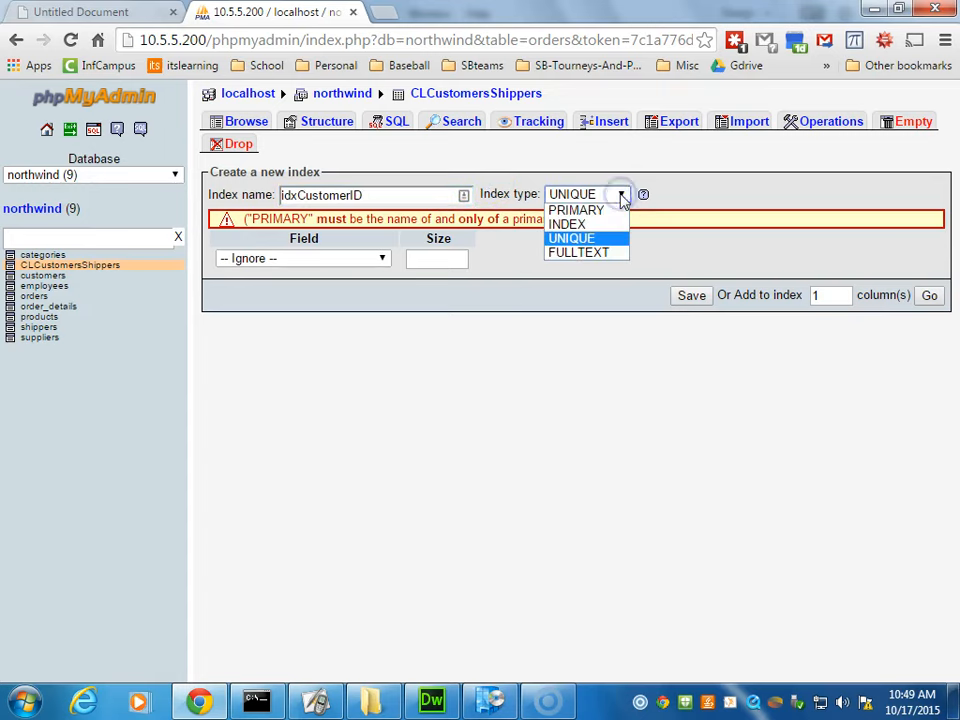
pyautogui.click(563, 224)
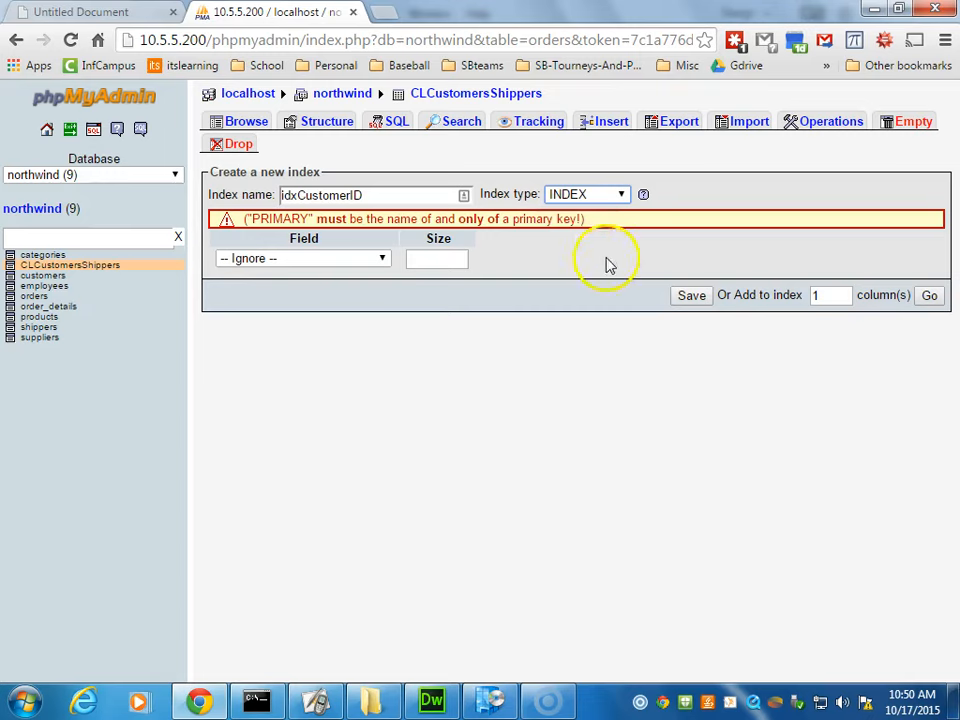
pyautogui.click(382, 262)
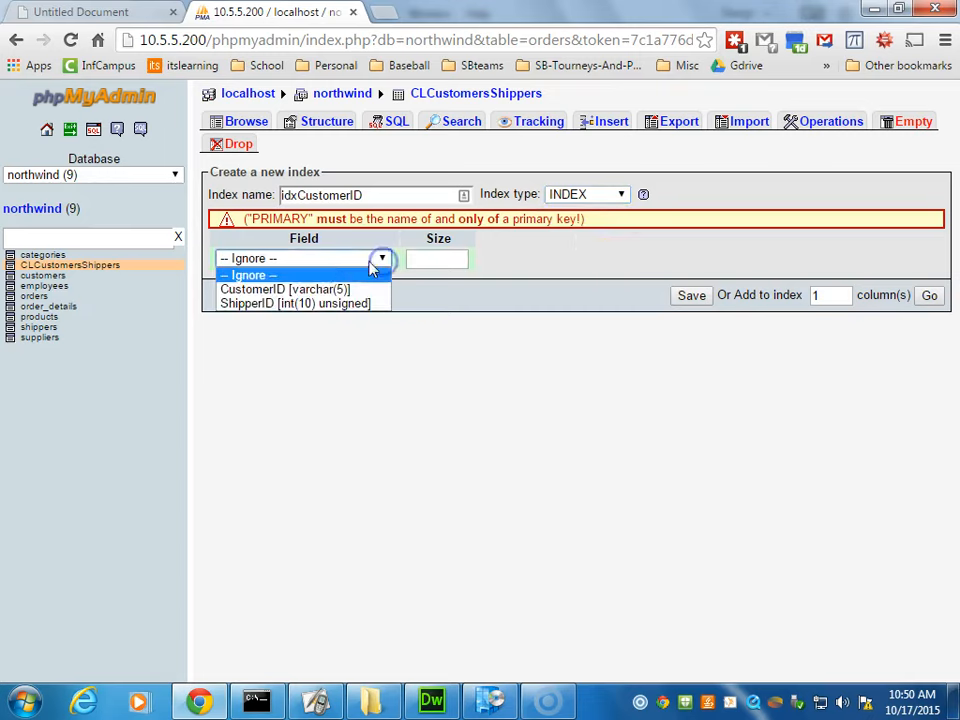
pyautogui.click(310, 288)
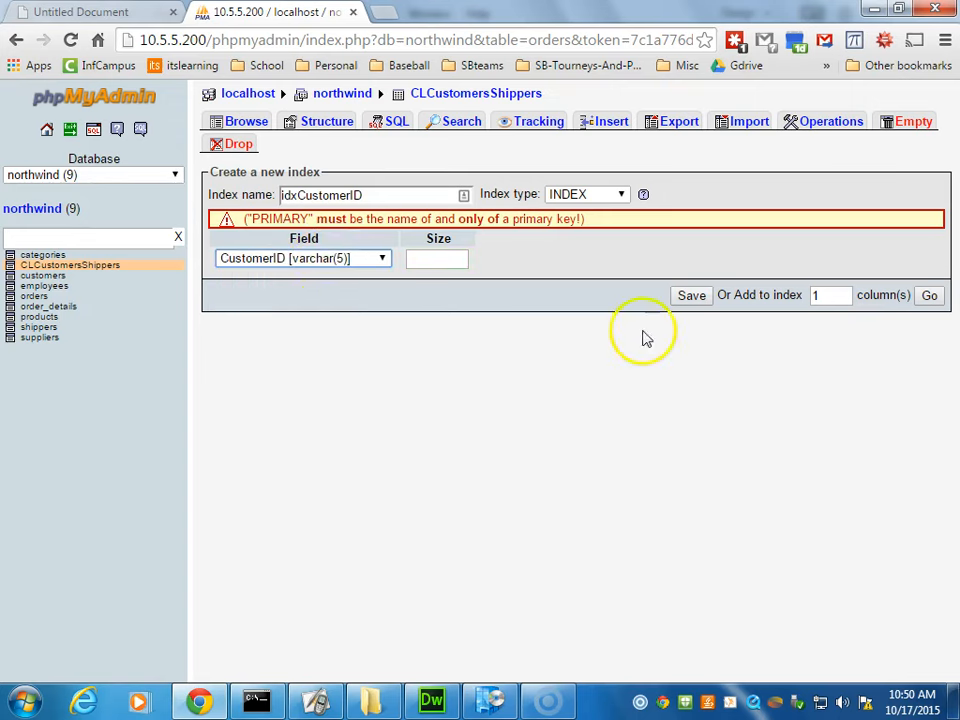
pyautogui.click(690, 295)
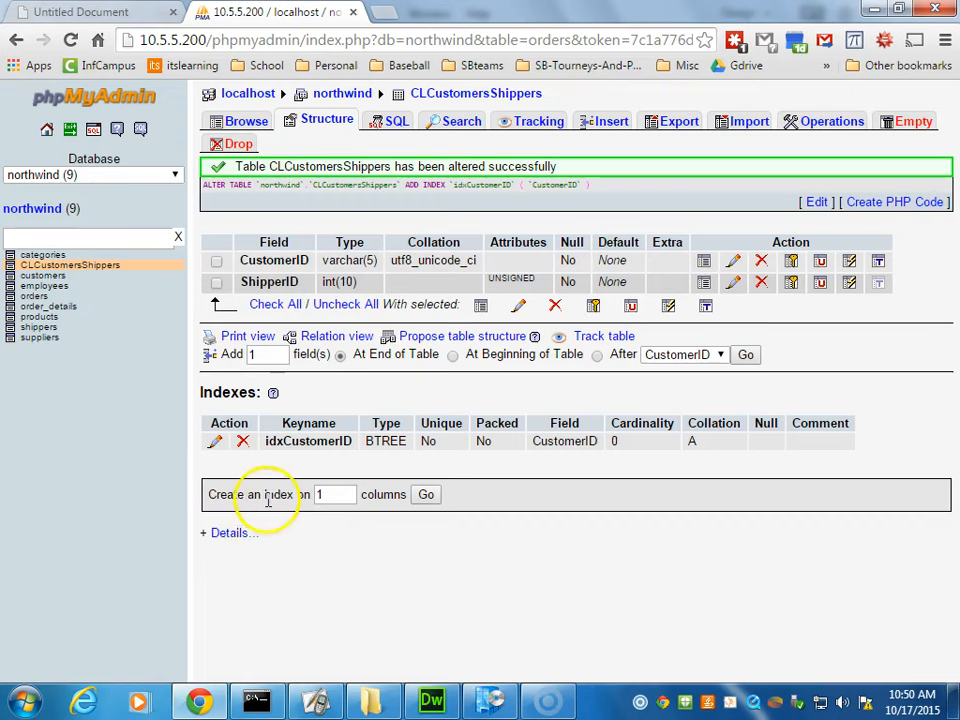
# Create a single-column index named idxShipperID of type INDEX on the ShipperID field and save it
pyautogui.click(428, 497)
pyautogui.click(361, 194)
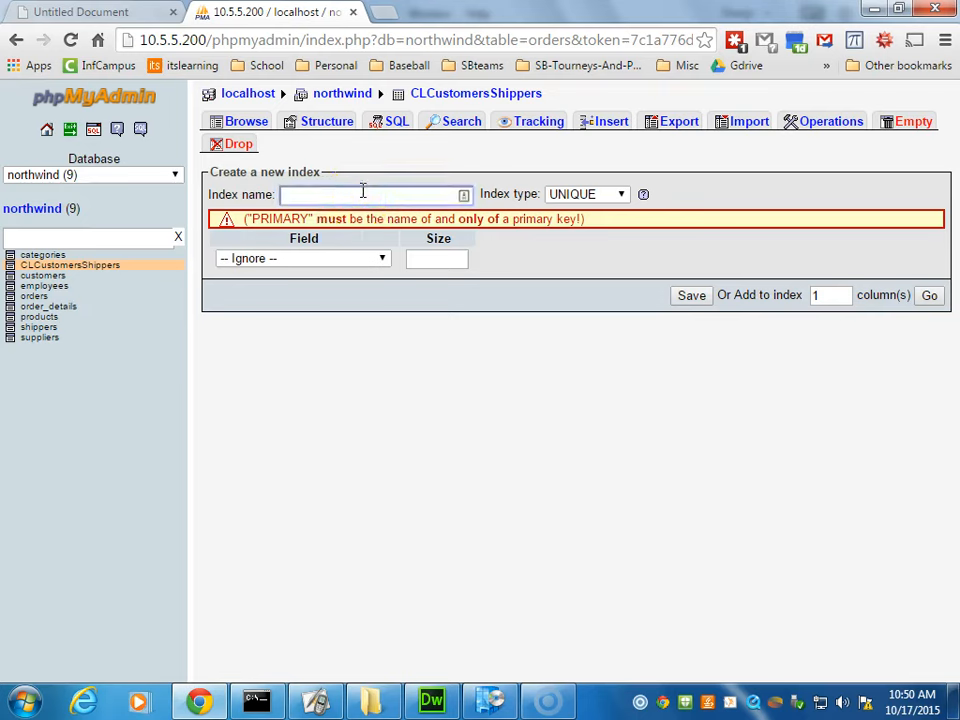
pyautogui.write('idxShipperID')
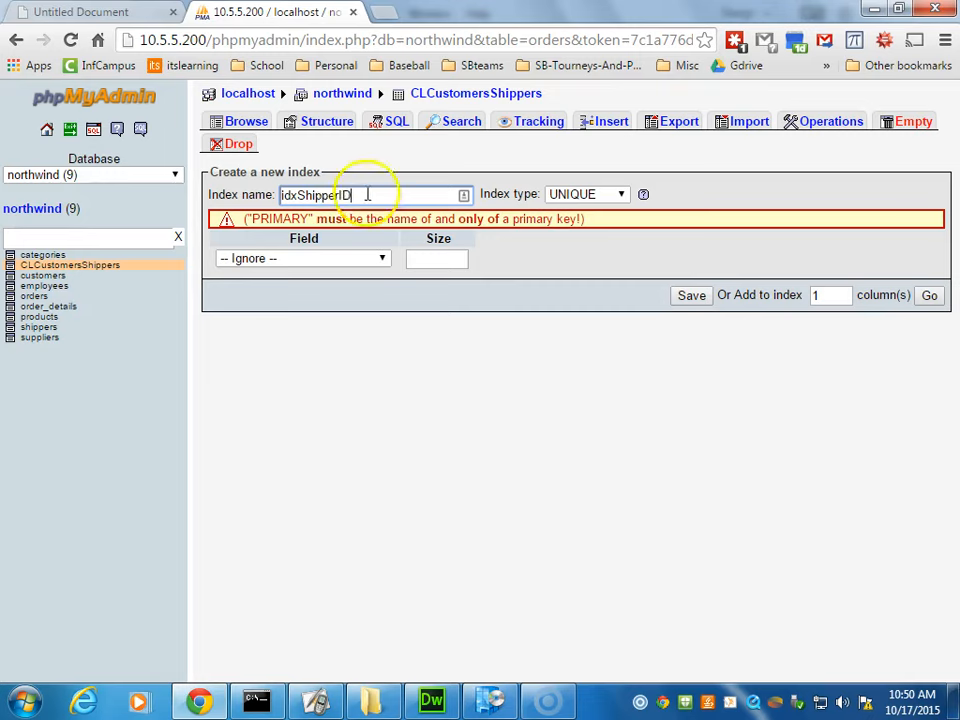
pyautogui.click(575, 196)
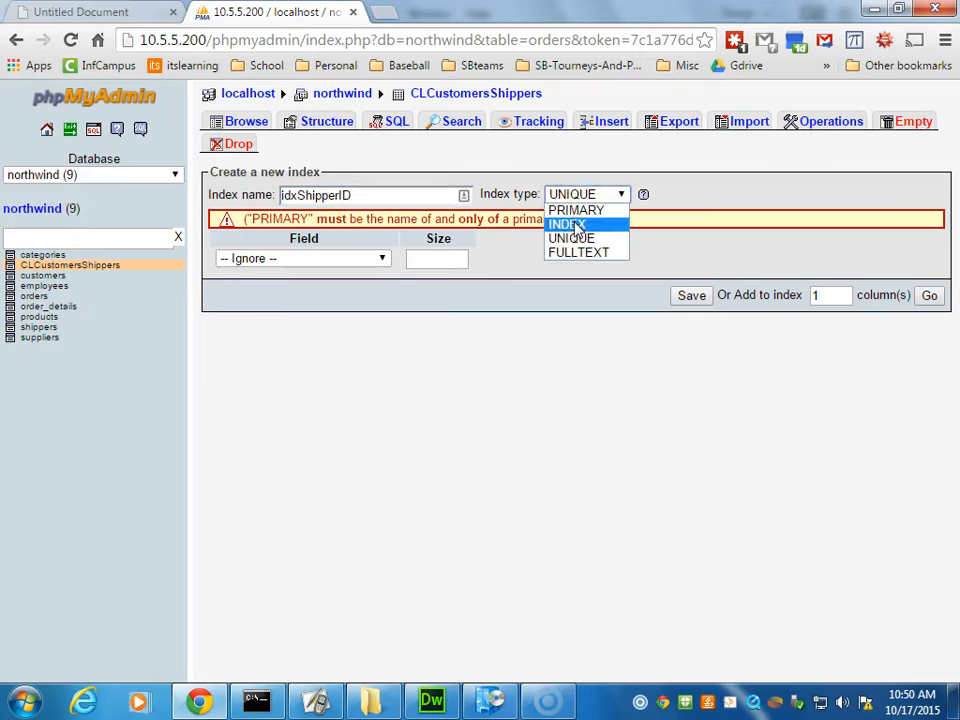
pyautogui.click(570, 224)
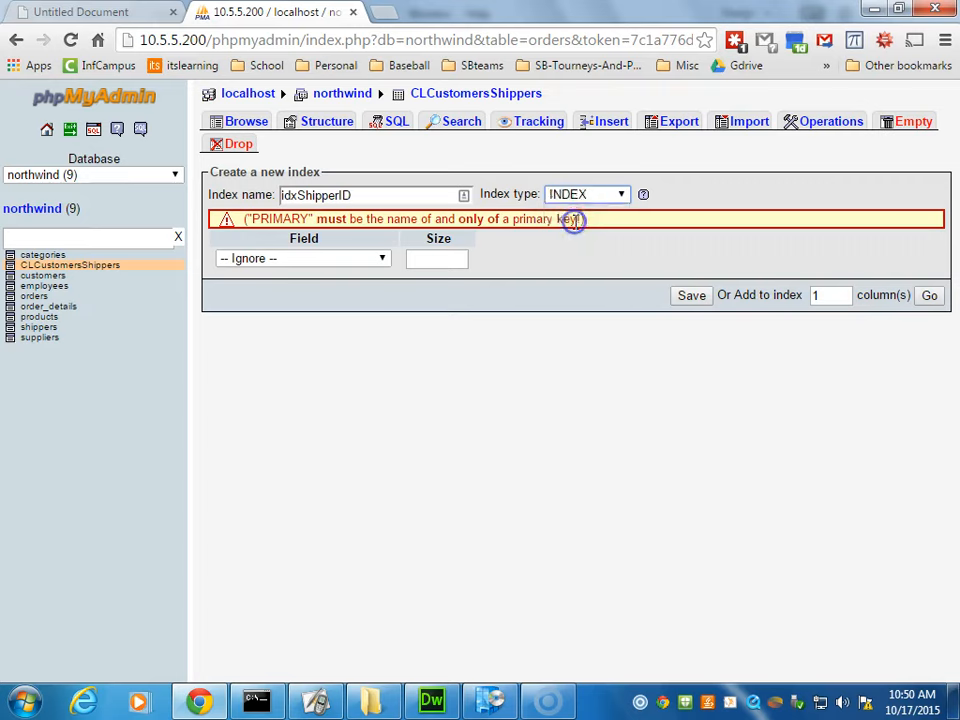
pyautogui.click(380, 257)
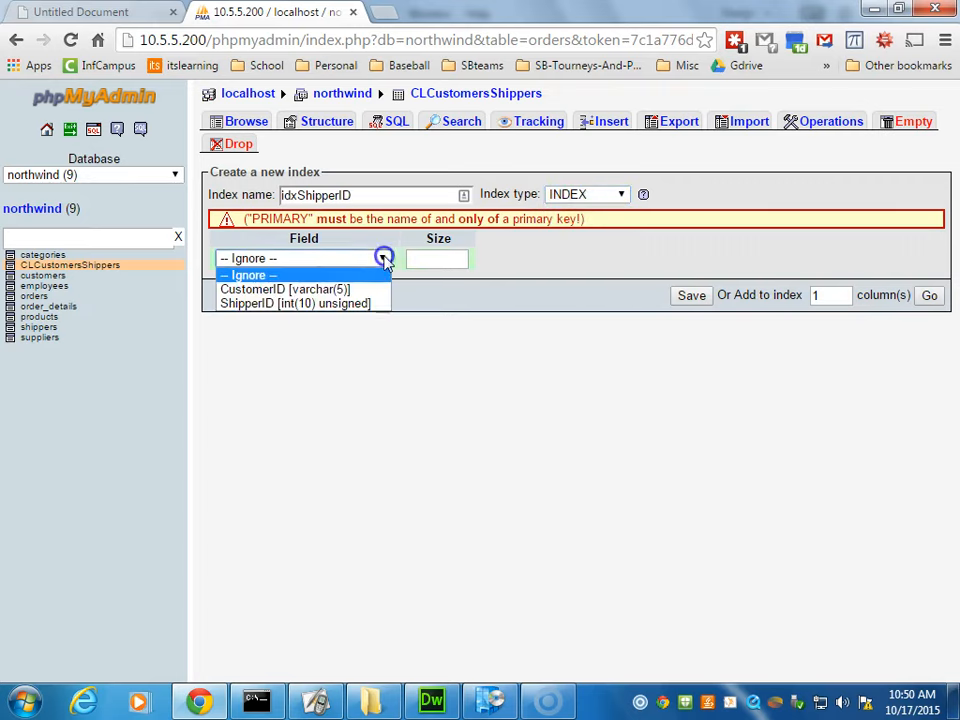
pyautogui.click(258, 305)
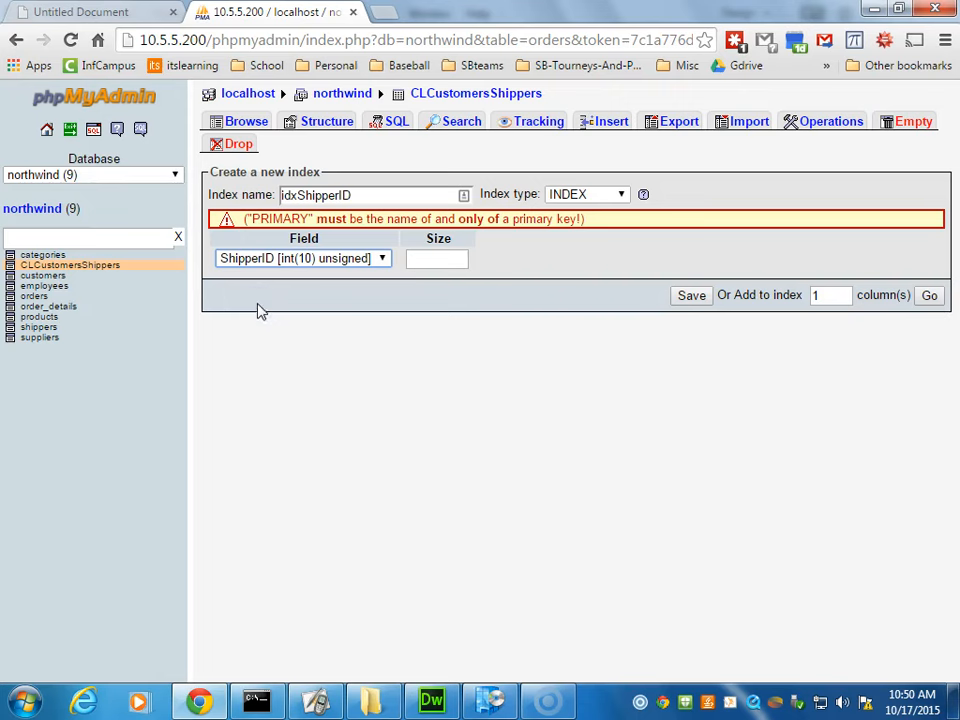
pyautogui.click(692, 296)
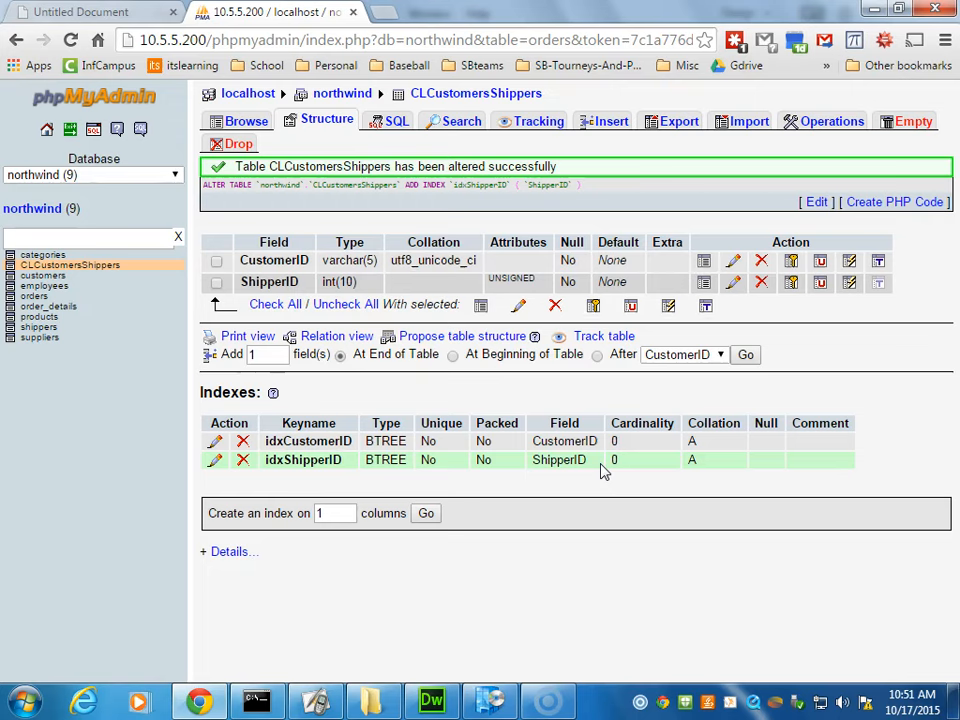
# Start a two-column index on CLCustomersShippers, named PRIMARY and with index type PRIMARY
pyautogui.click(333, 512)
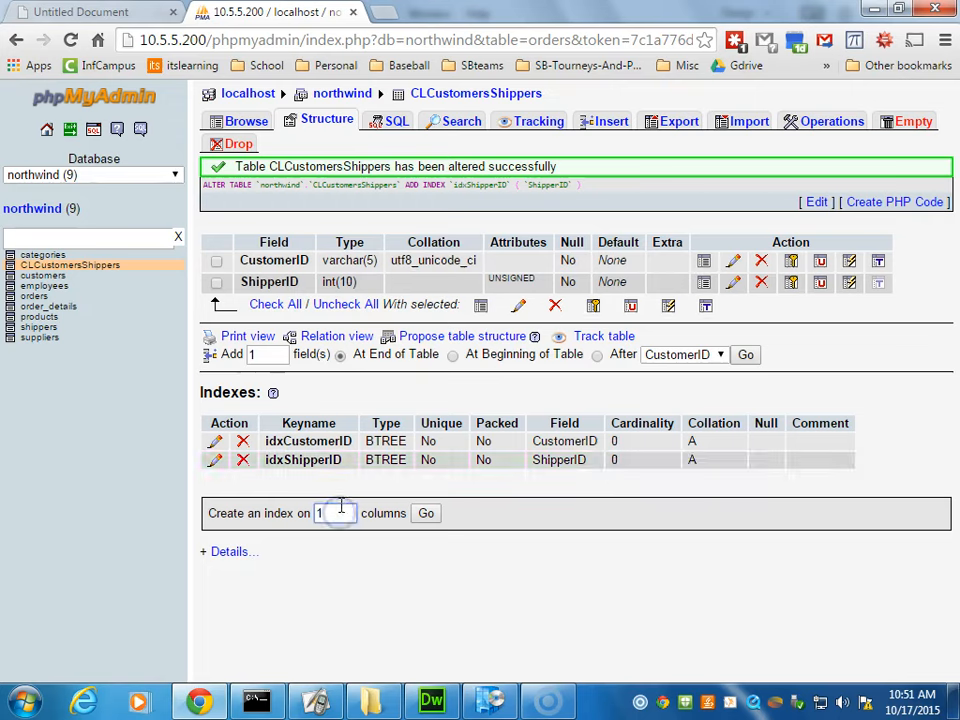
pyautogui.press('BackSpace')
pyautogui.write('2')
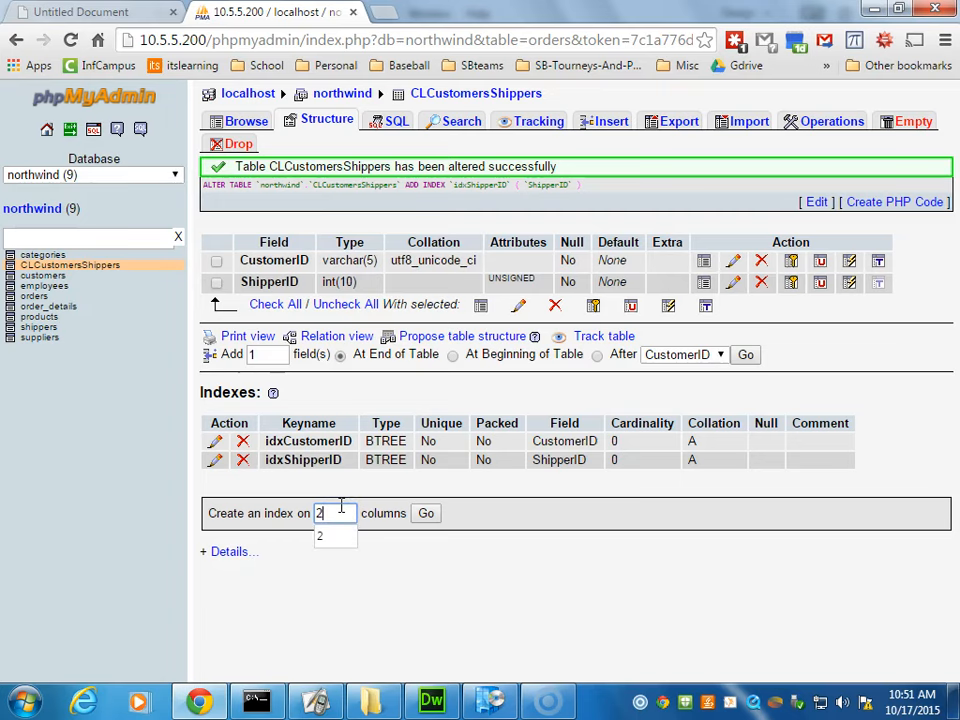
pyautogui.click(426, 513)
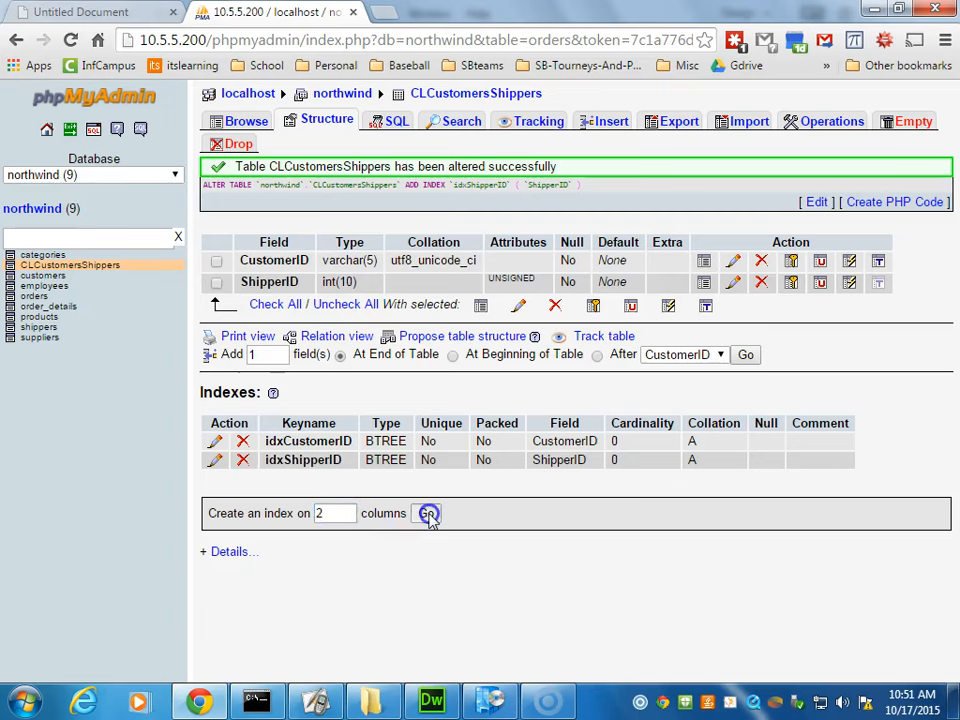
pyautogui.click(383, 195)
pyautogui.write('PRIM')
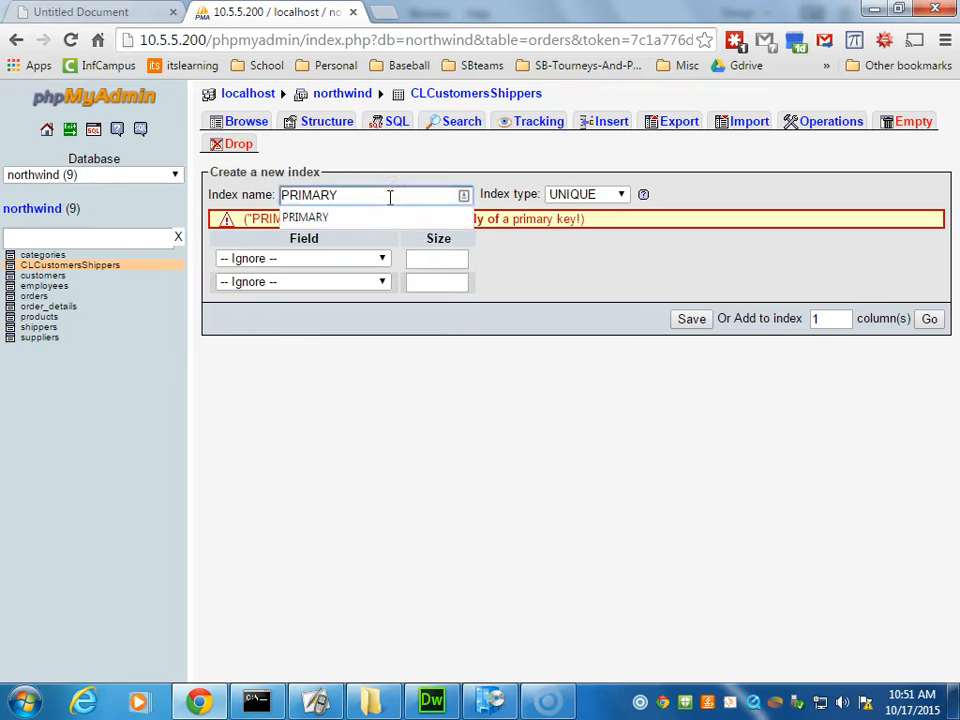
pyautogui.write('ARY')
pyautogui.click(604, 154)
pyautogui.click(617, 193)
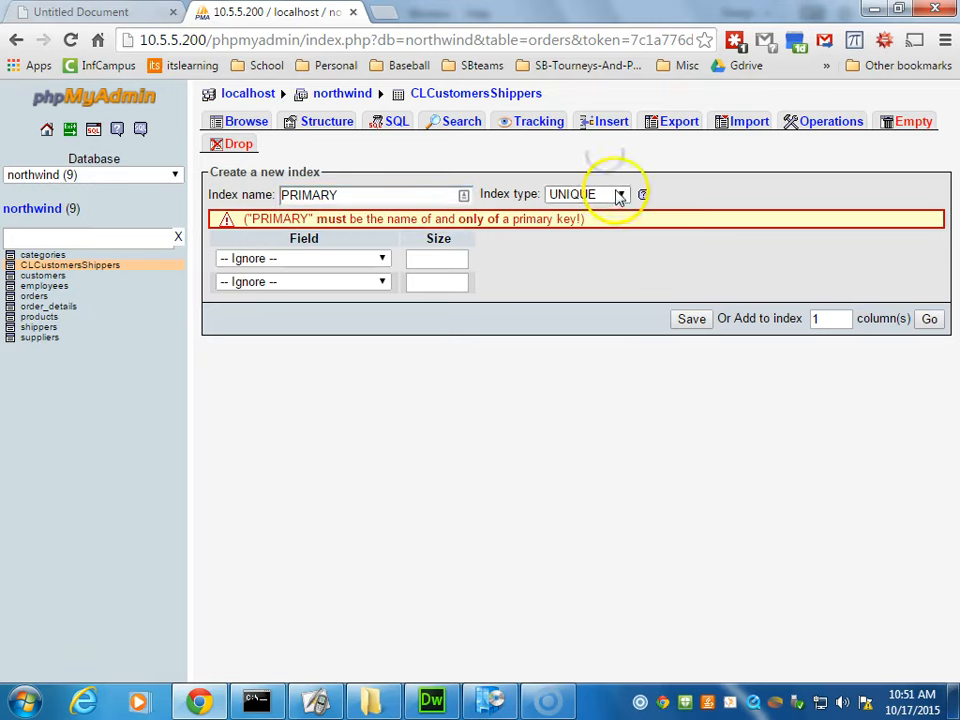
pyautogui.click(592, 210)
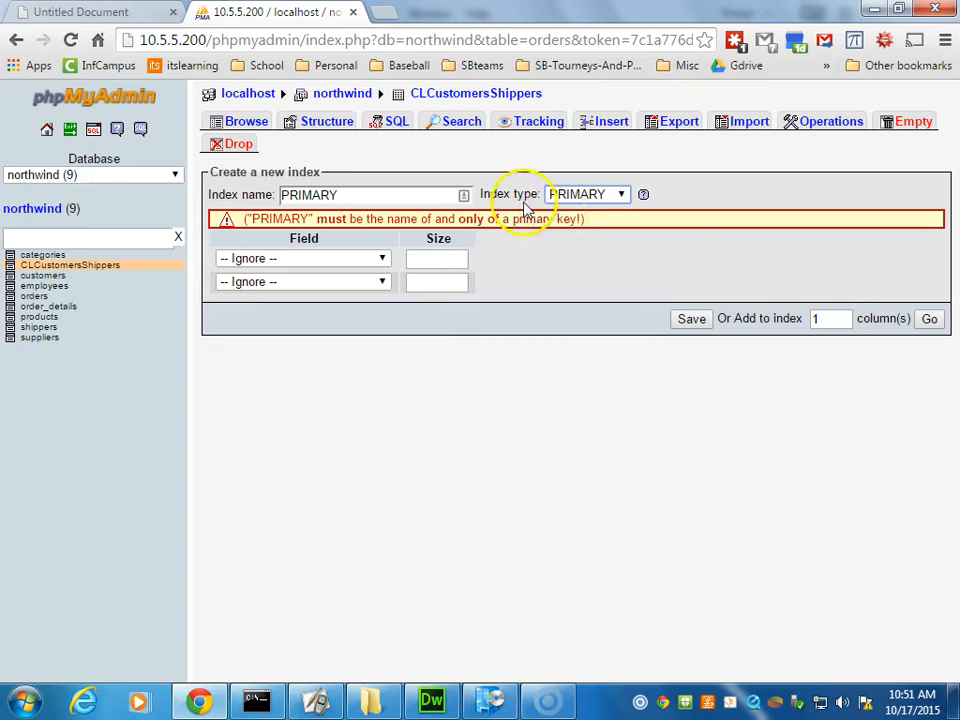
# Assign CustomerID and ShipperID as the two fields of the primary key and save it
pyautogui.click(378, 259)
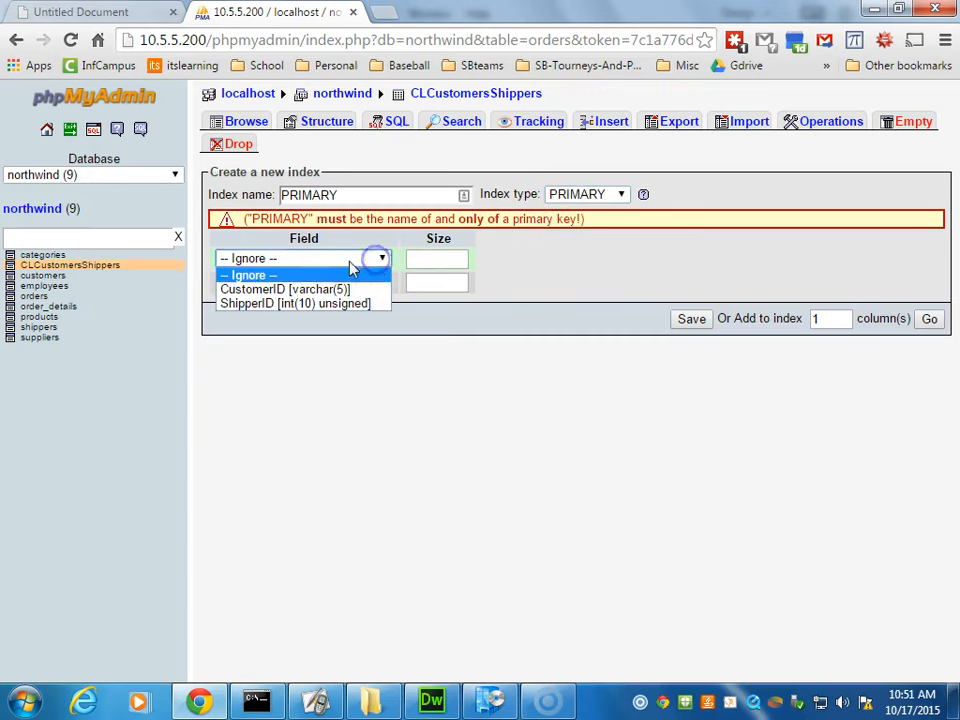
pyautogui.click(300, 289)
pyautogui.click(382, 283)
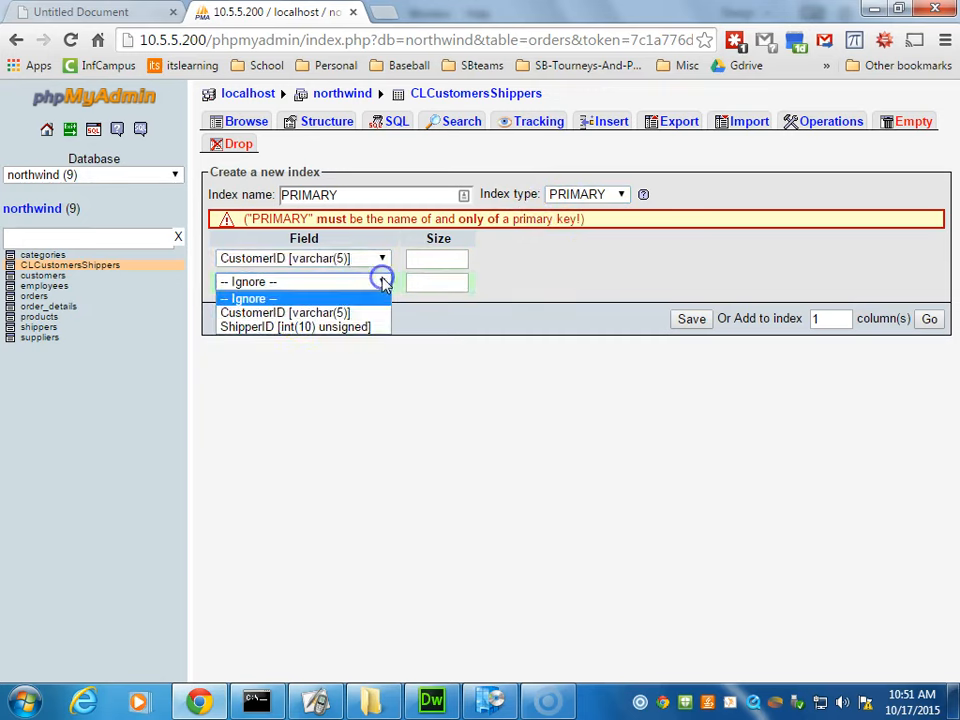
pyautogui.click(258, 327)
pyautogui.click(345, 386)
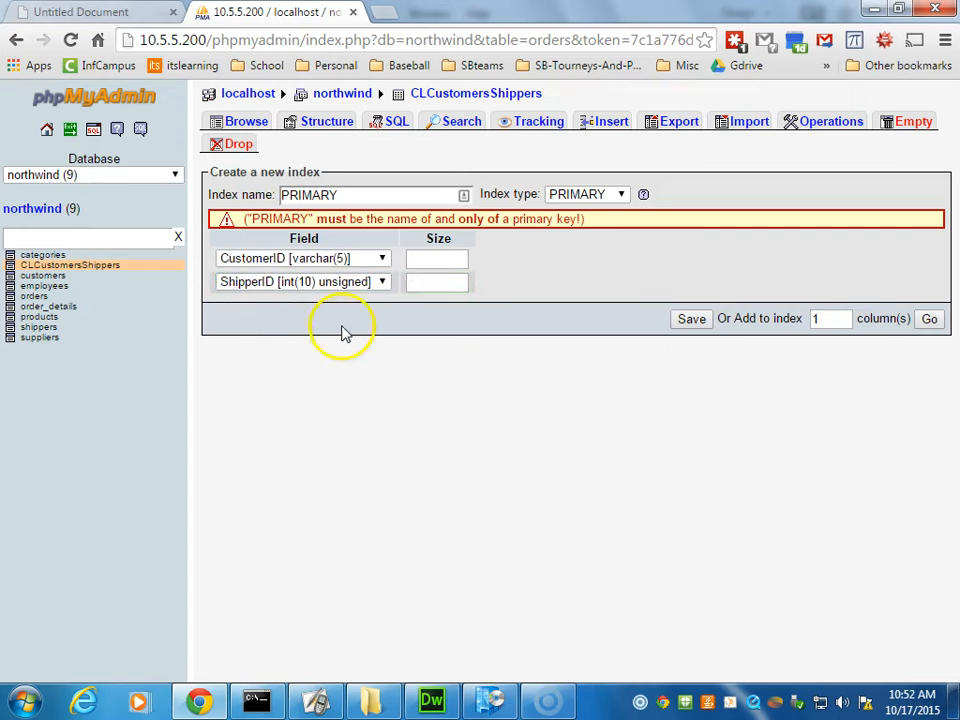
pyautogui.click(691, 319)
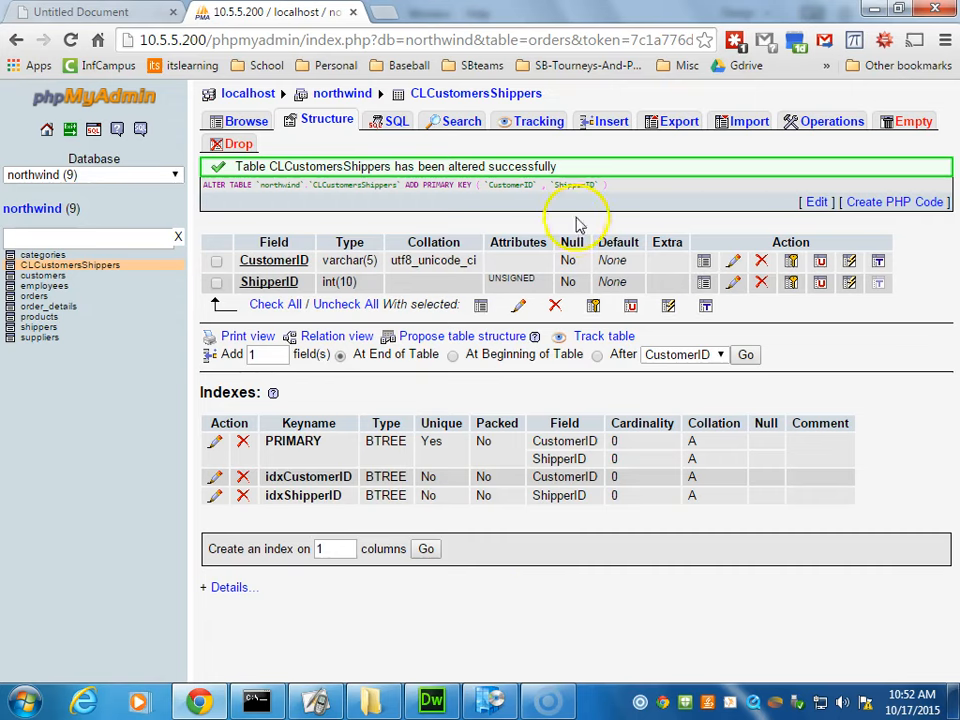
# Start inserting rows into CLCustomersShippers, filling the first row with the customer's ID and ShipperID 1
pyautogui.click(614, 123)
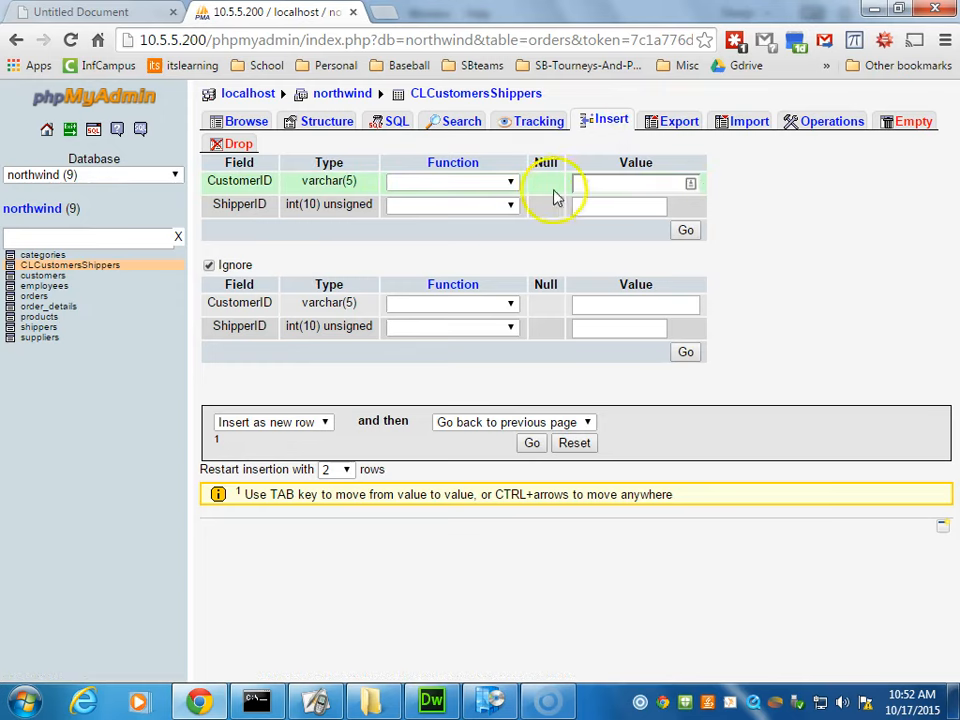
pyautogui.click(654, 183)
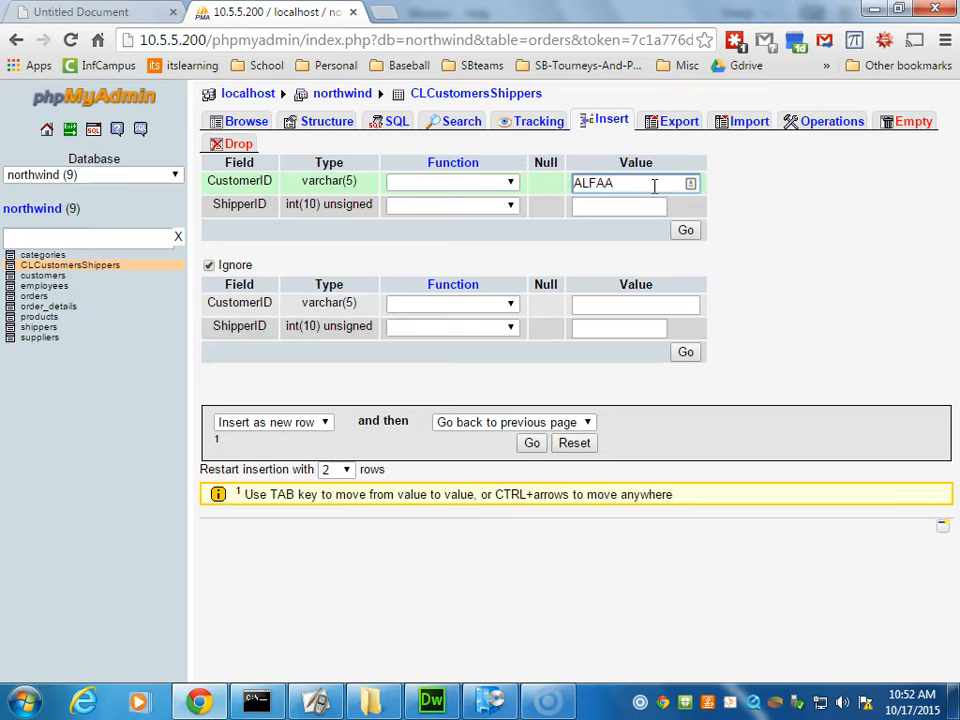
pyautogui.press('Tab')
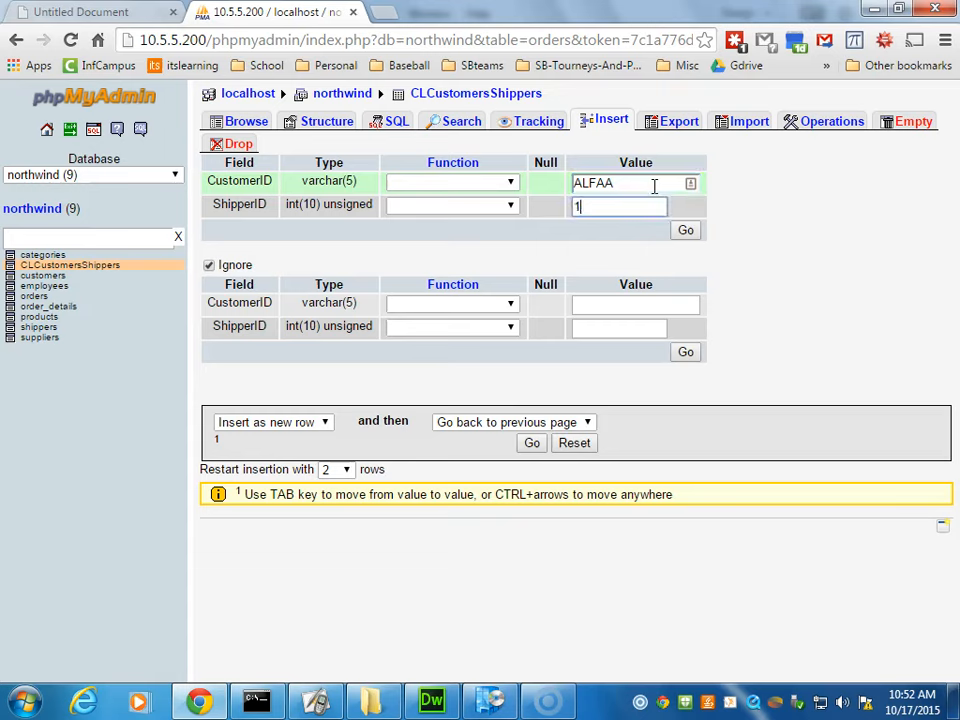
# Include the second row with the same customer's ID and ShipperID 5, and insert both rows
pyautogui.click(625, 303)
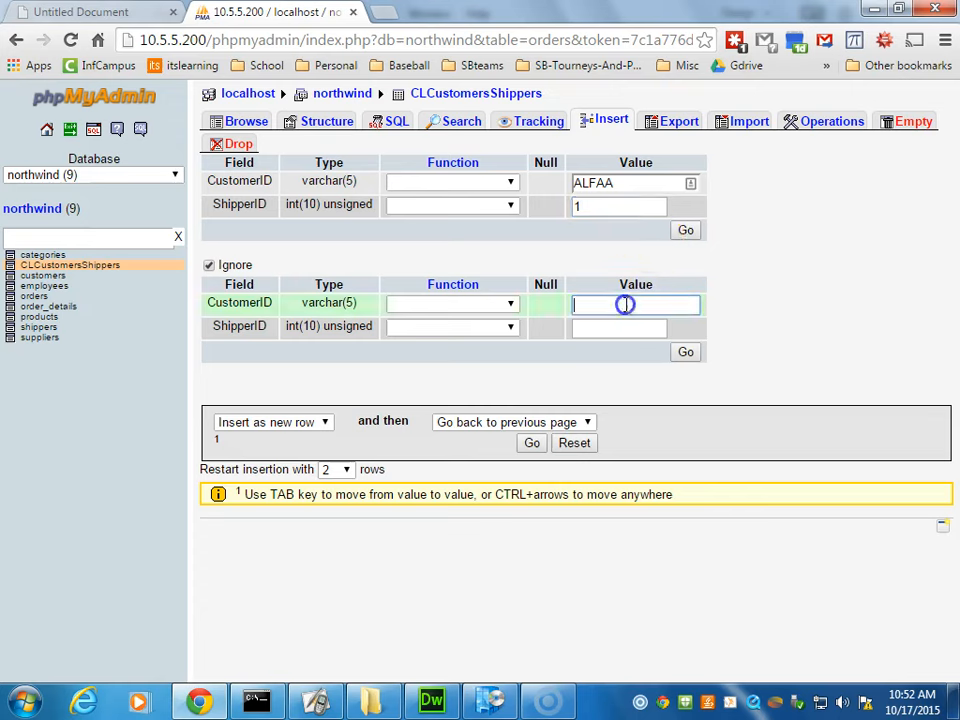
pyautogui.click(209, 265)
pyautogui.click(620, 303)
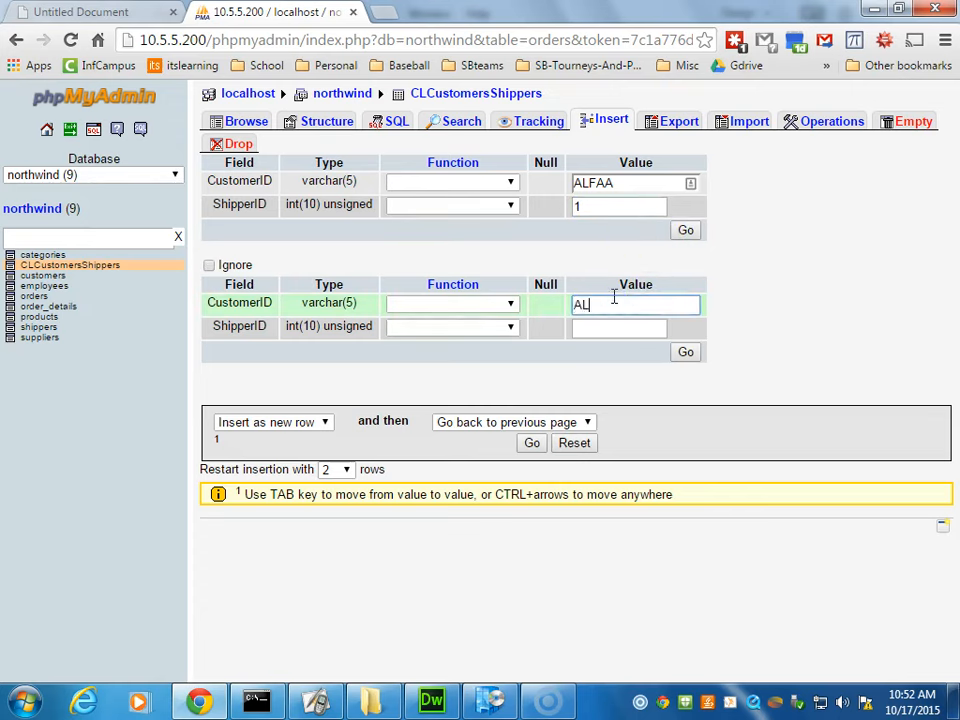
pyautogui.write('ALFAA')
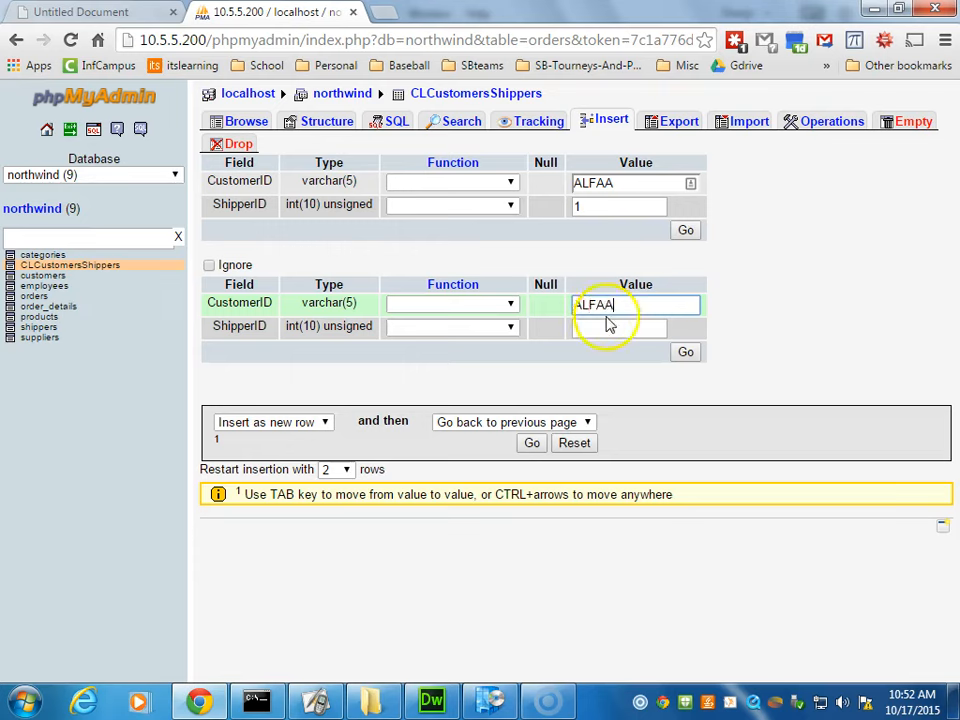
pyautogui.click(601, 332)
pyautogui.write('5')
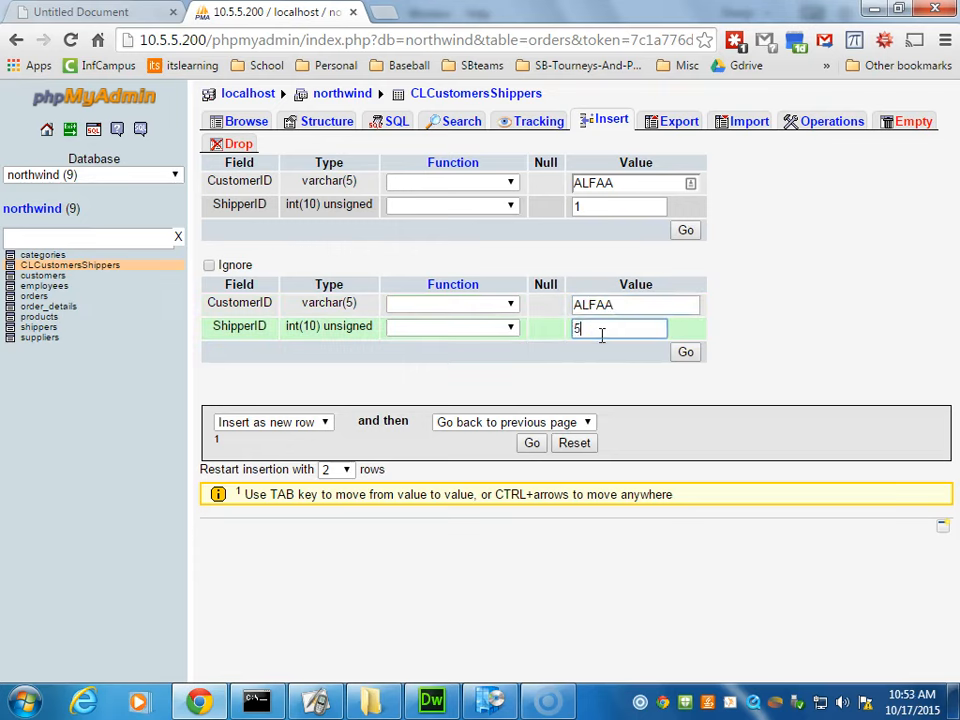
pyautogui.click(617, 372)
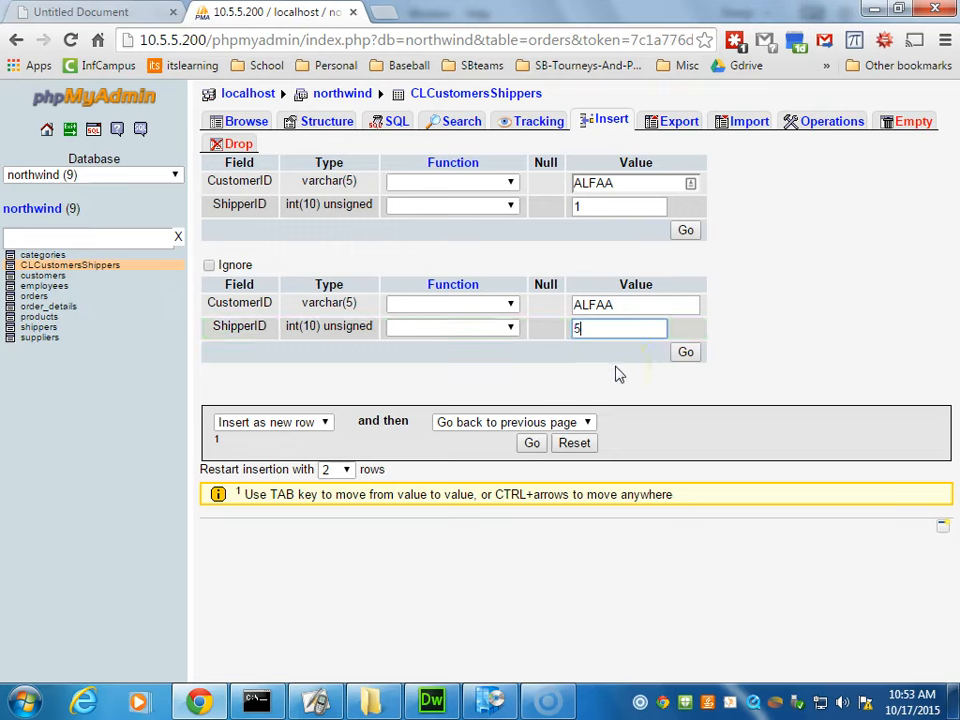
pyautogui.click(686, 354)
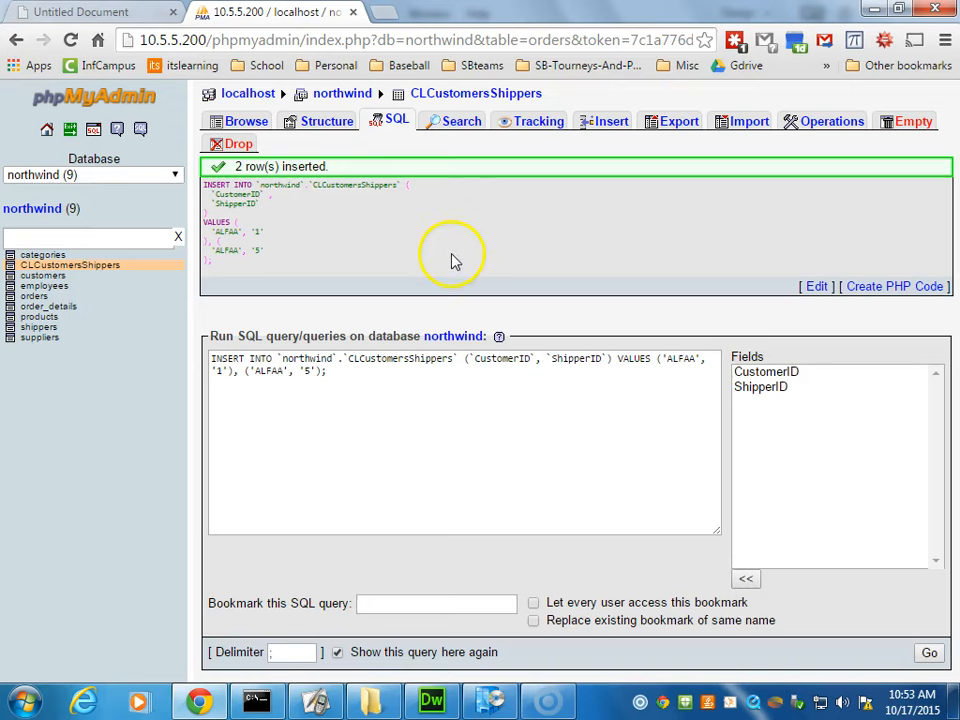
# Start inserting two more rows into CLCustomersShippers, filling the first with a second customer's ID and ShipperID 1
pyautogui.click(615, 123)
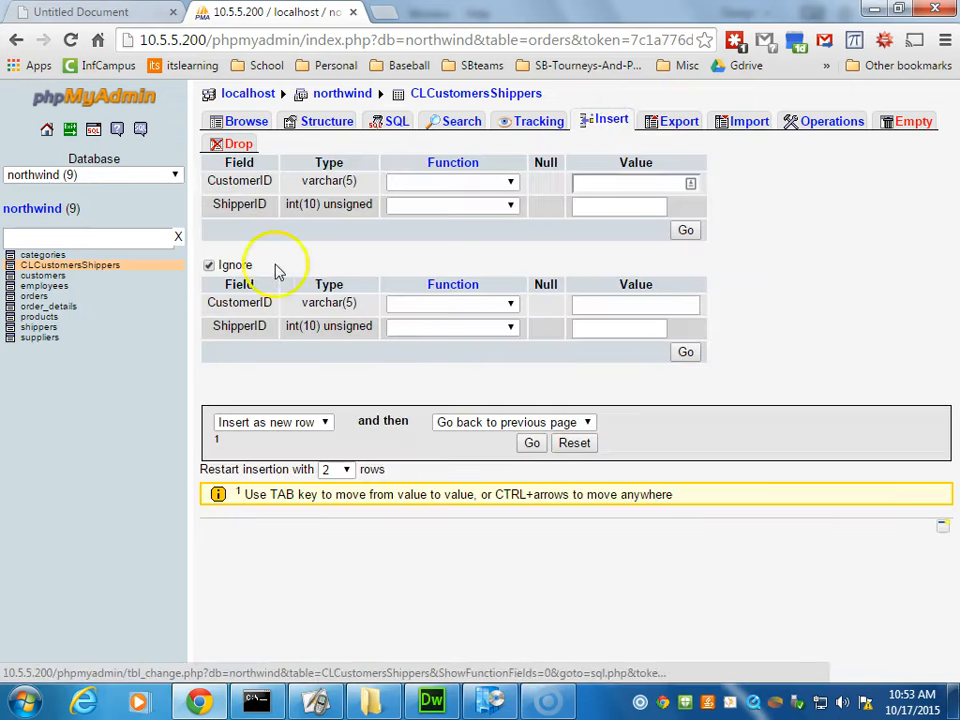
pyautogui.click(210, 267)
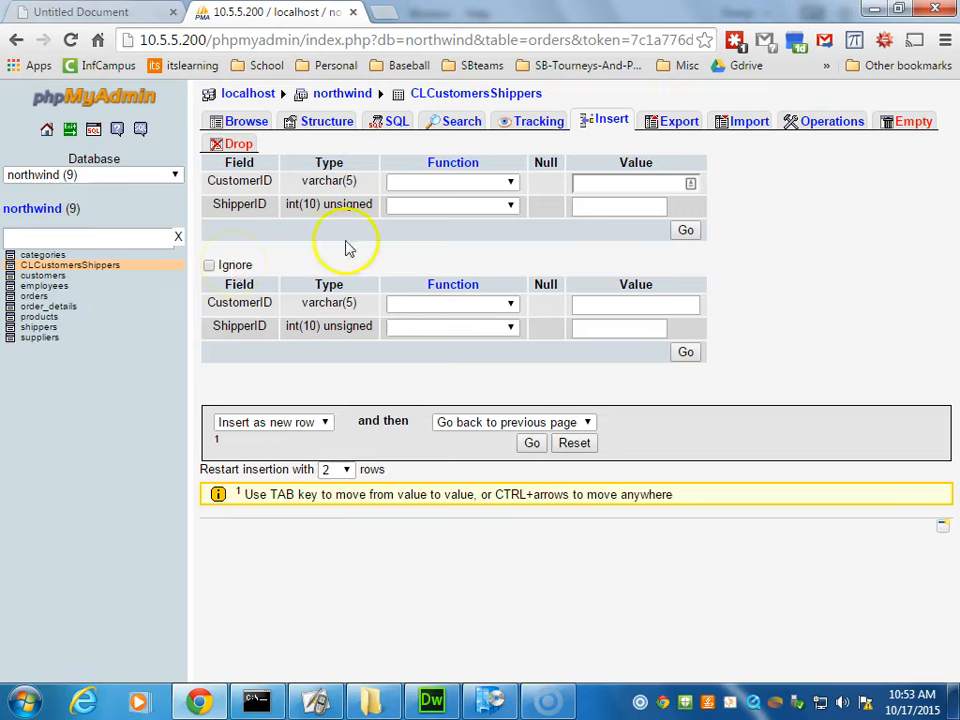
pyautogui.click(618, 181)
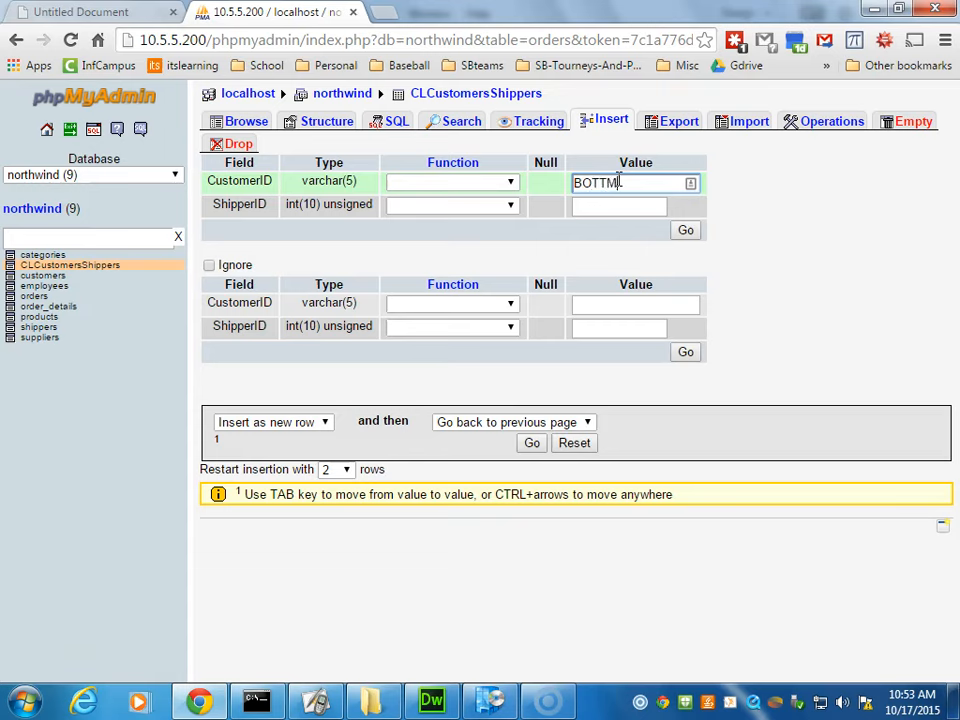
pyautogui.write('BOTTM')
pyautogui.click(649, 209)
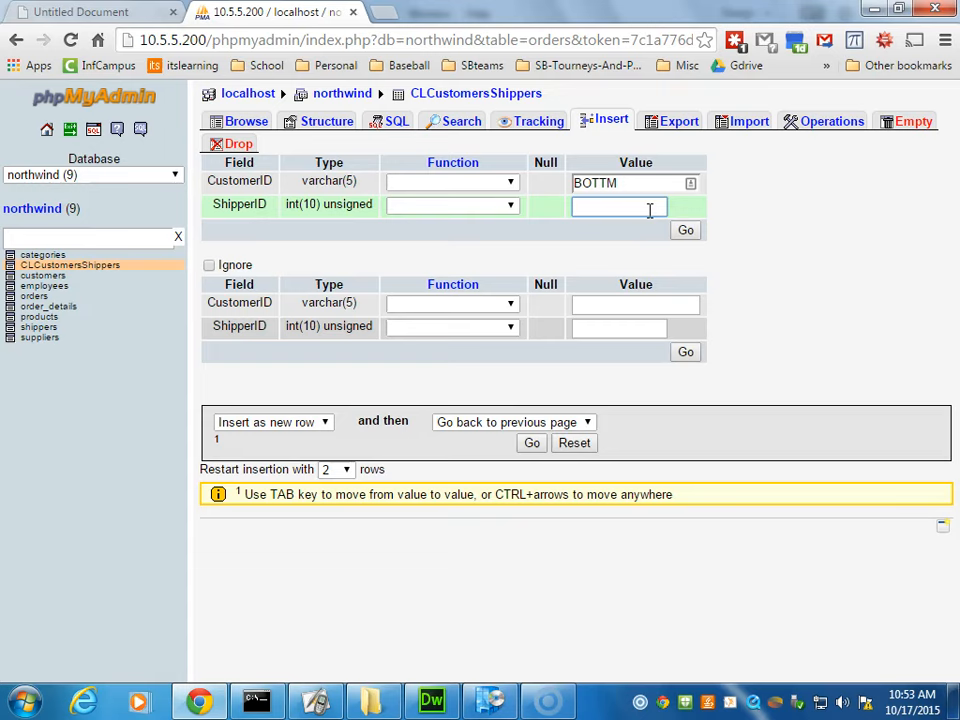
pyautogui.write('1')
pyautogui.click(748, 212)
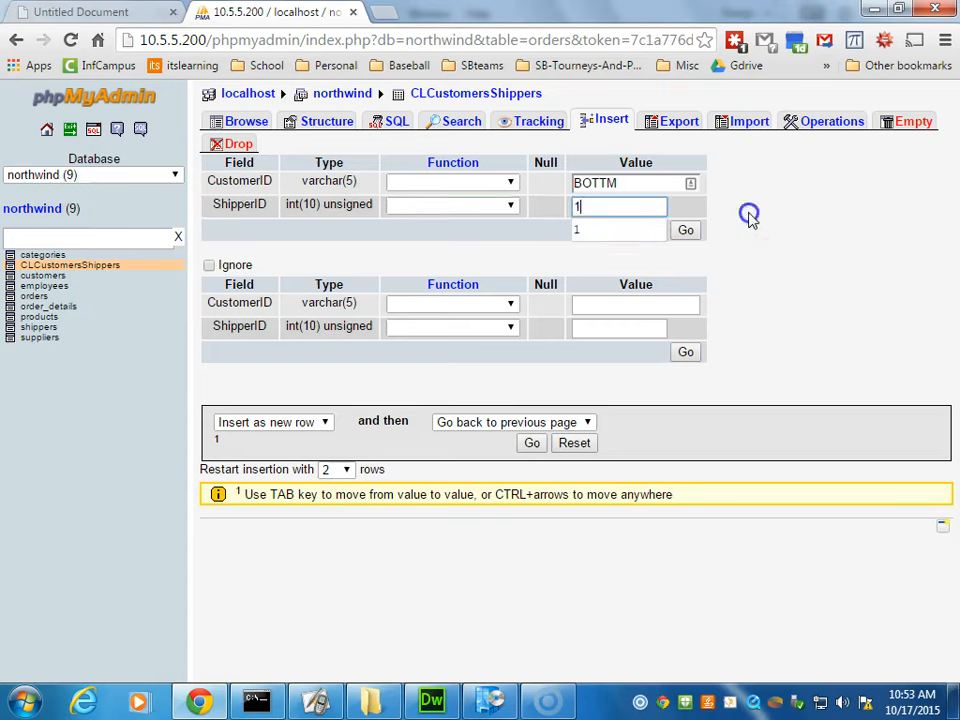
pyautogui.click(840, 330)
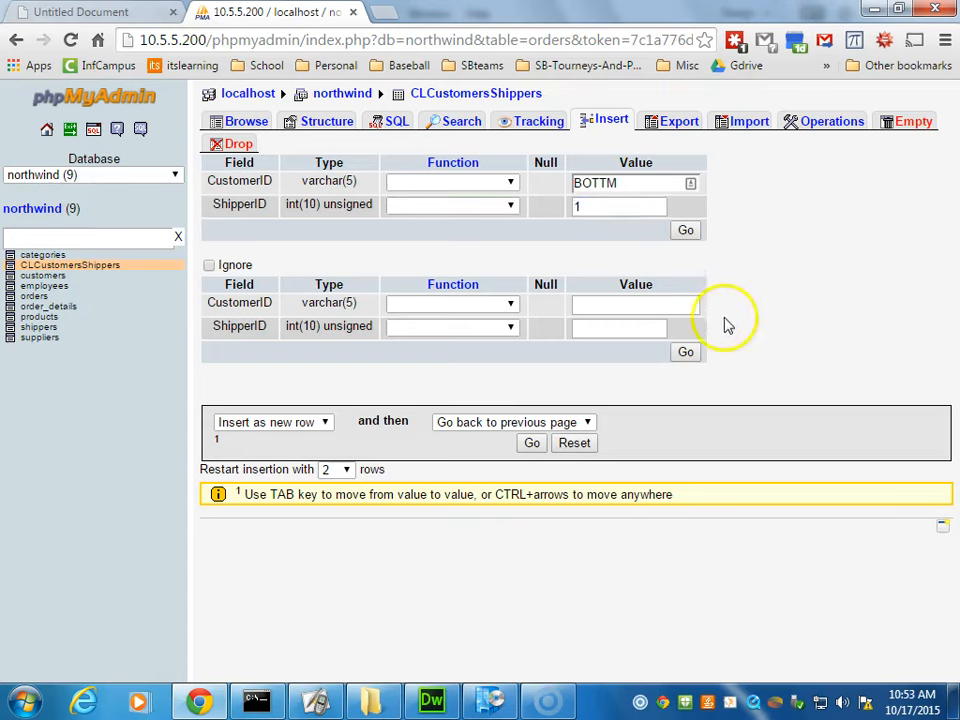
# Fill the second new row with the same customer's ID and ShipperID 3, and insert both rows
pyautogui.click(668, 302)
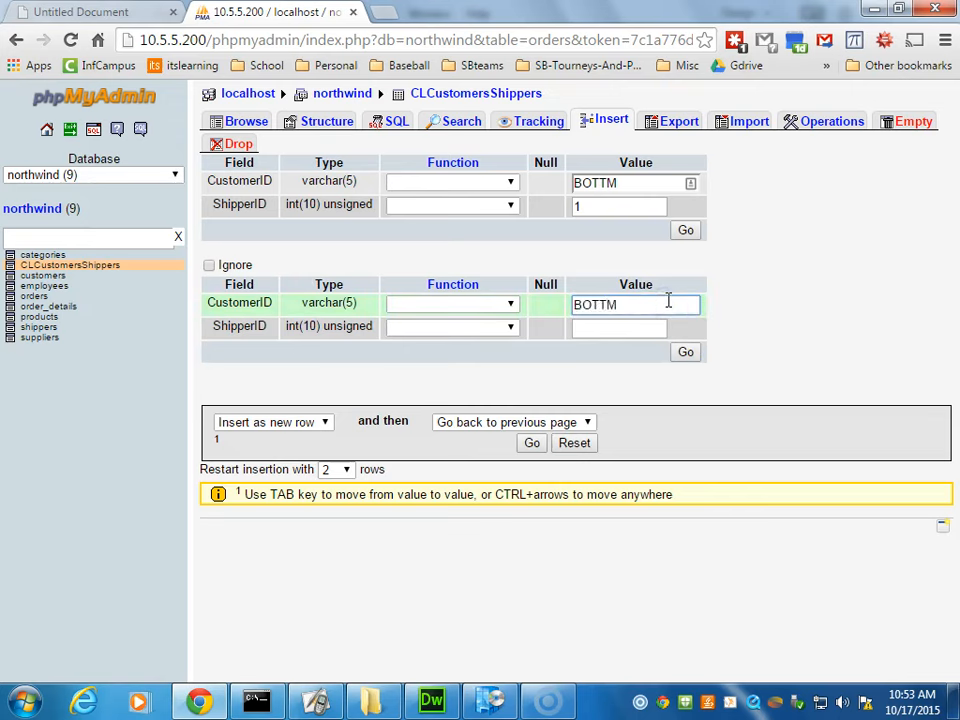
pyautogui.write('BOTTM')
pyautogui.click(654, 328)
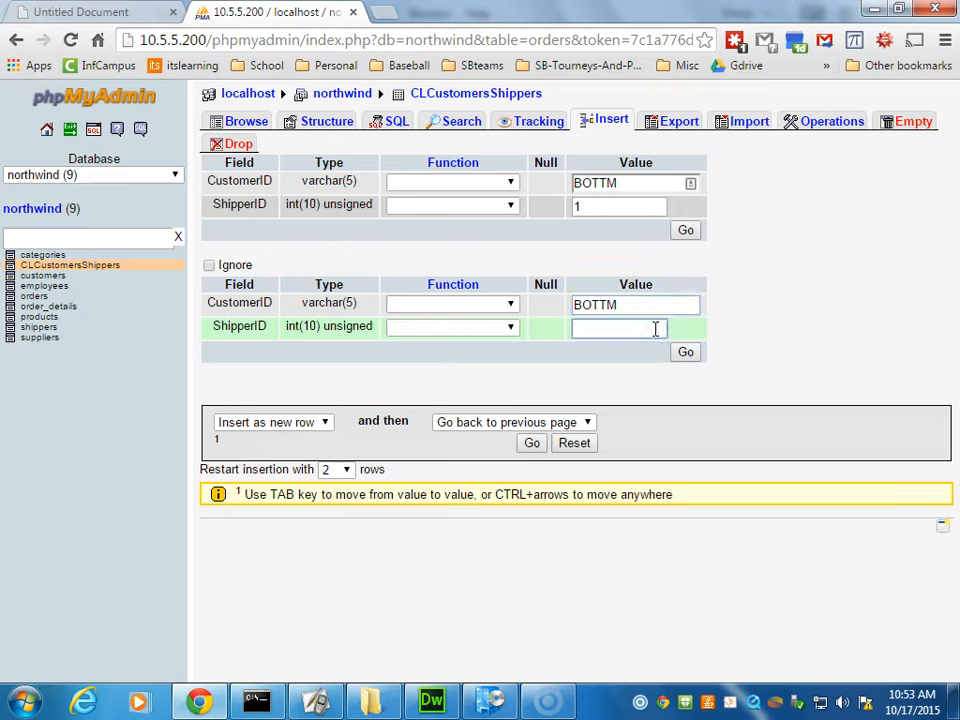
pyautogui.write('3')
pyautogui.click(636, 379)
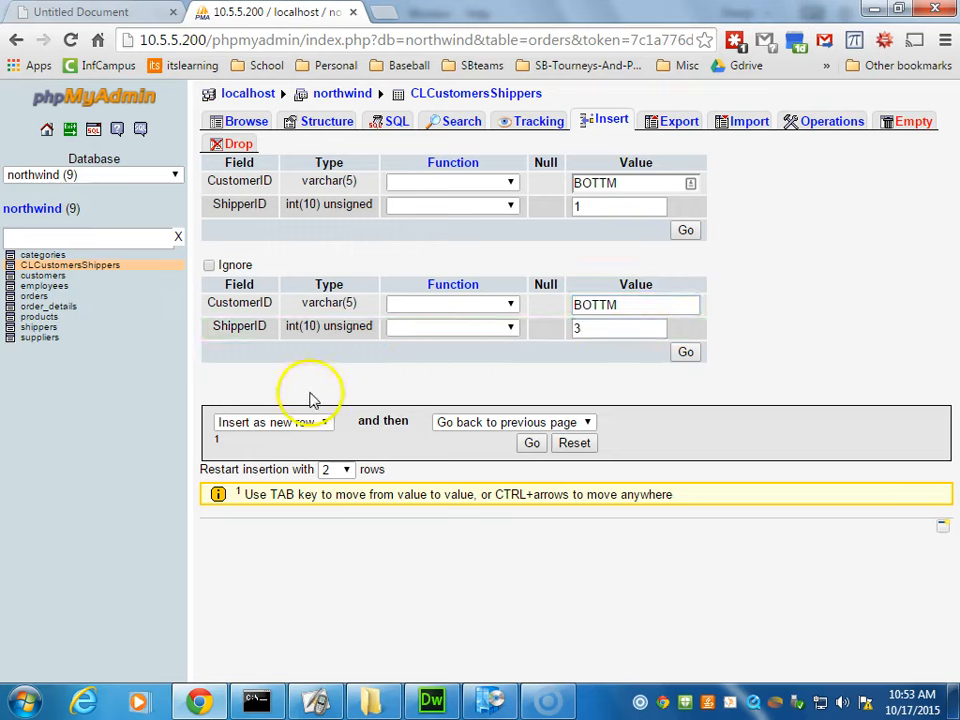
pyautogui.click(533, 447)
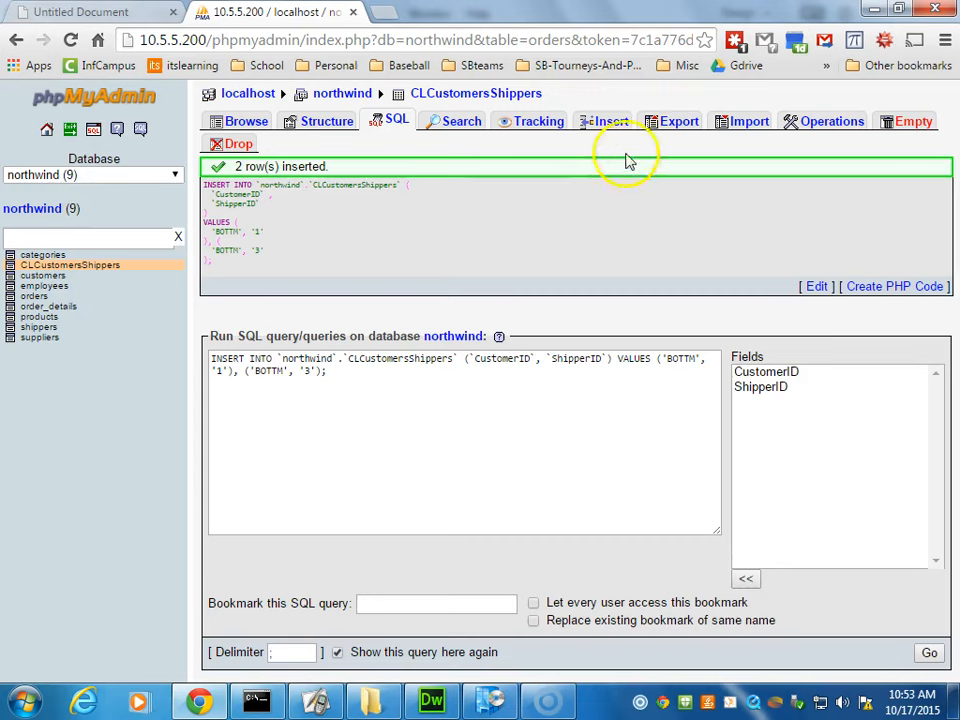
# Insert a single row linking the second customer's ID to ShipperID 4, and browse the rows of CLCustomersShippers
pyautogui.click(612, 121)
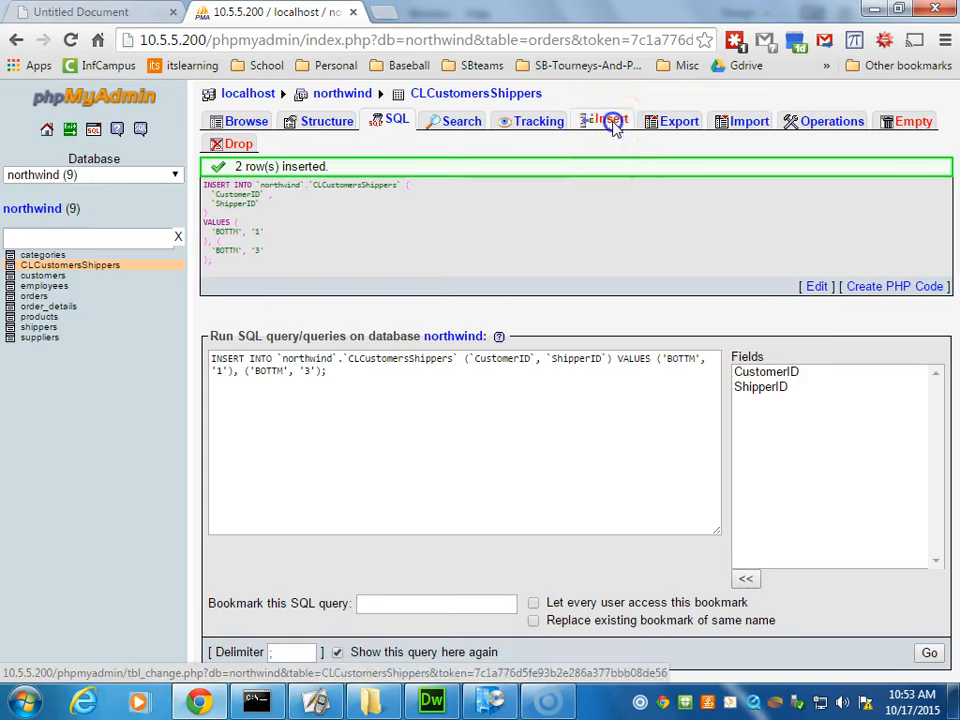
pyautogui.click(617, 181)
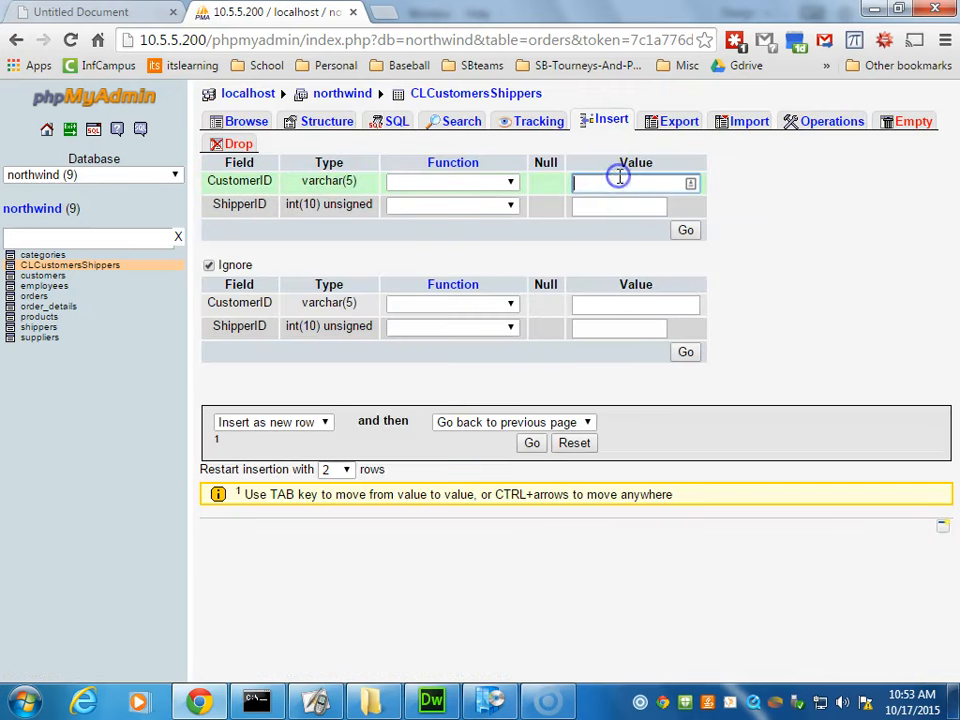
pyautogui.write('BOTTM')
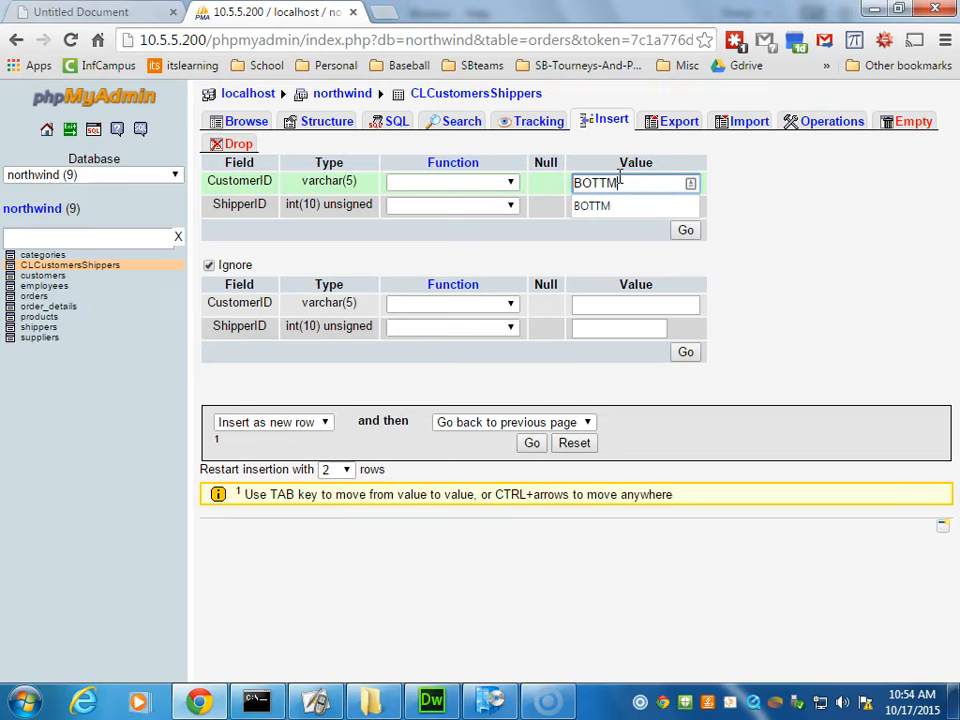
pyautogui.click(611, 207)
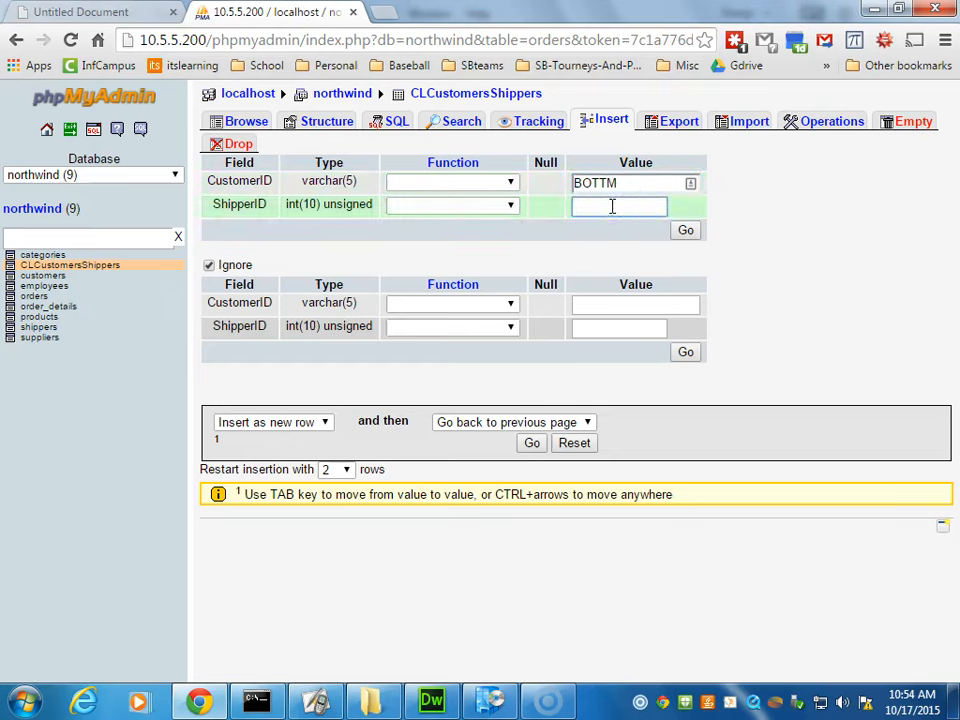
pyautogui.write('4')
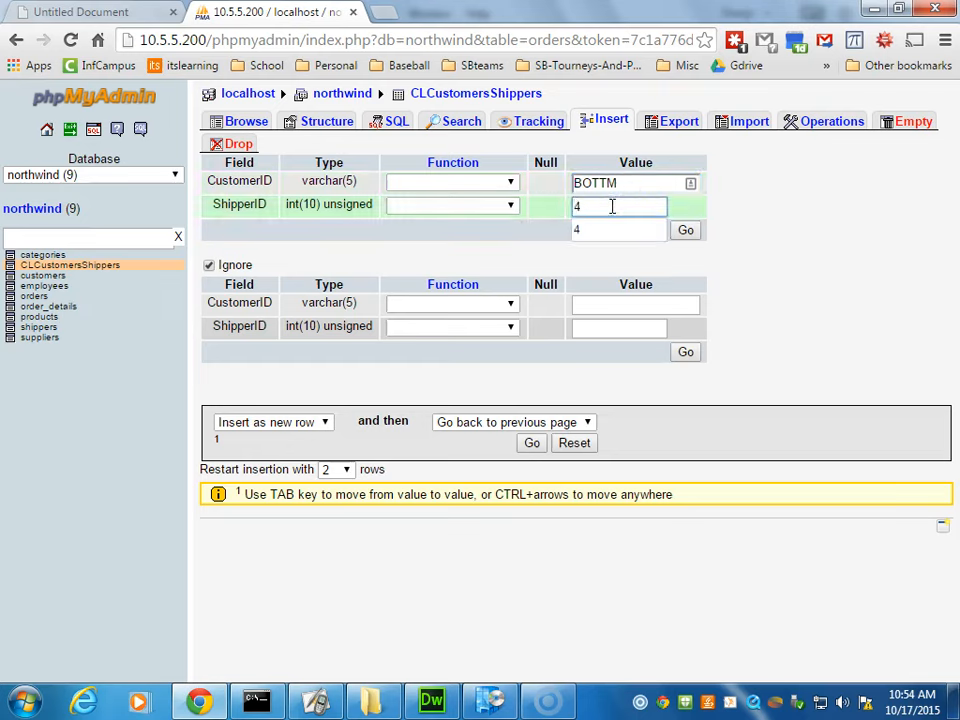
pyautogui.click(686, 230)
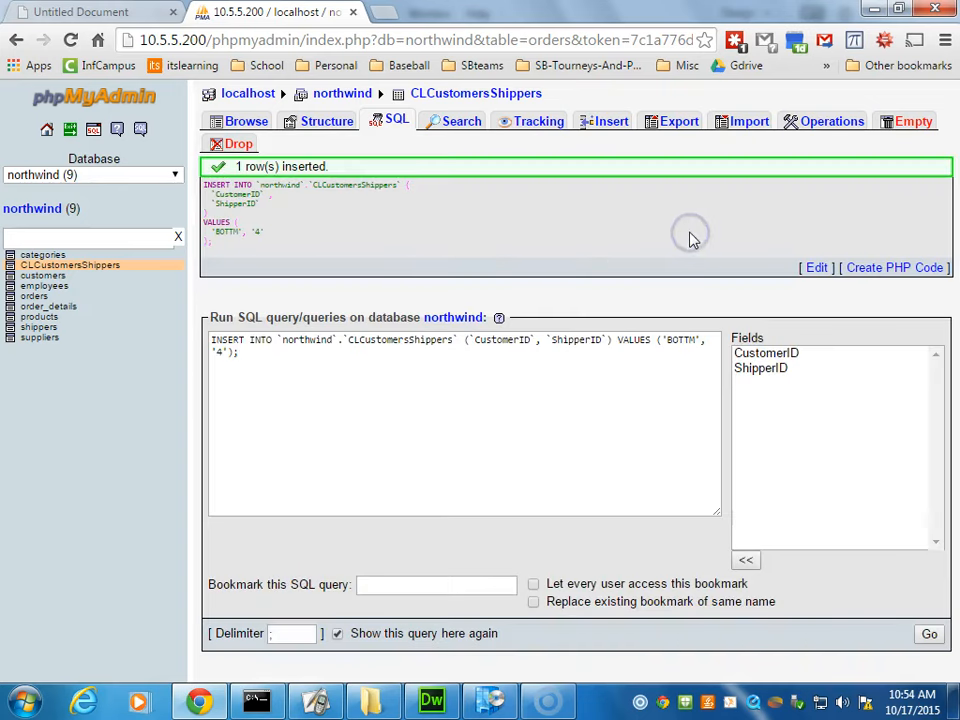
pyautogui.click(225, 120)
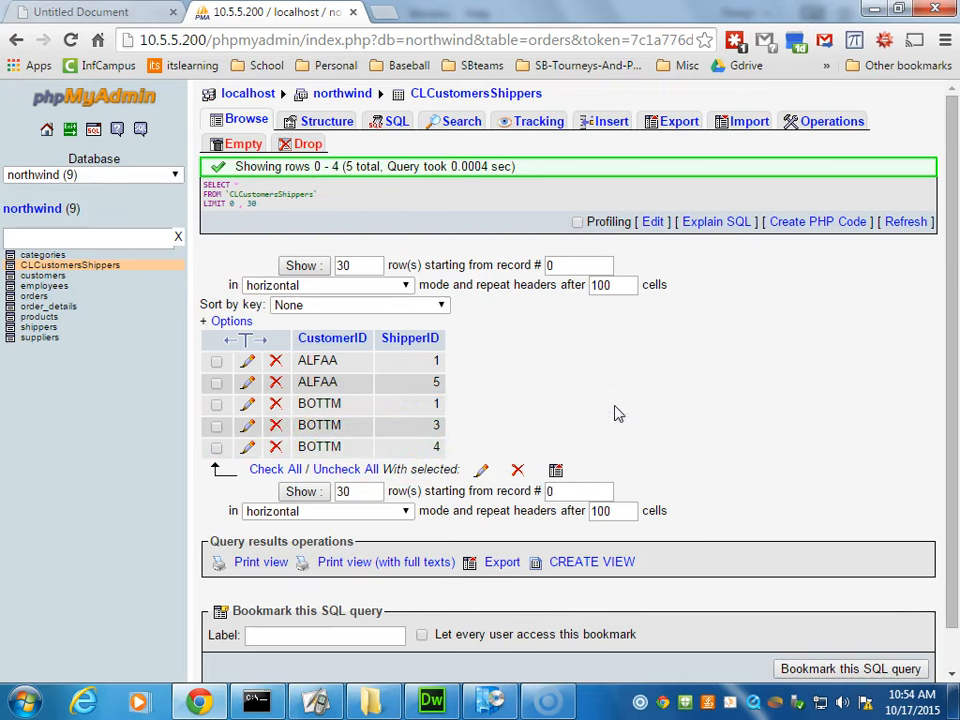
# Insert two rows into CLCustomersShippers for a third customer's ID, one with ShipperID 1 and one with ShipperID 2
pyautogui.click(612, 122)
pyautogui.click(608, 181)
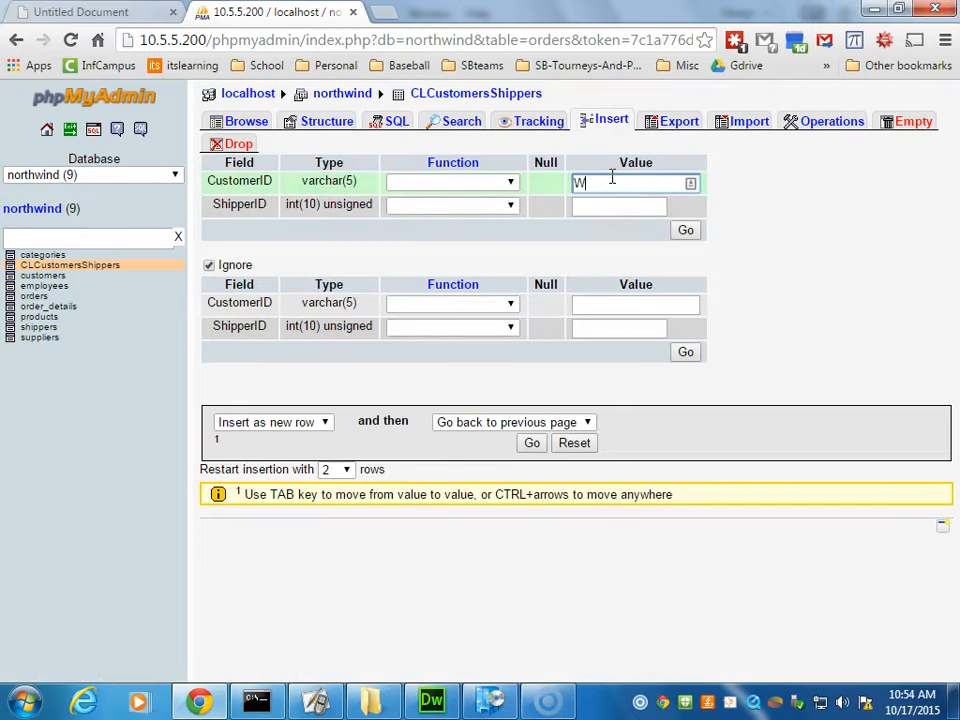
pyautogui.write('WOLZA')
pyautogui.click(622, 204)
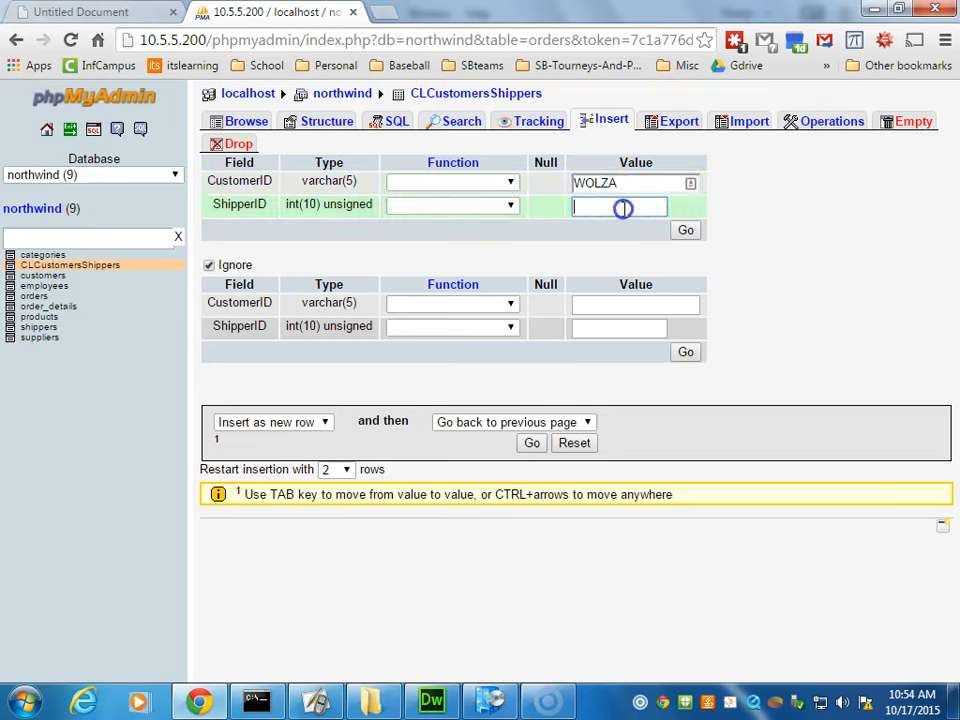
pyautogui.write('1')
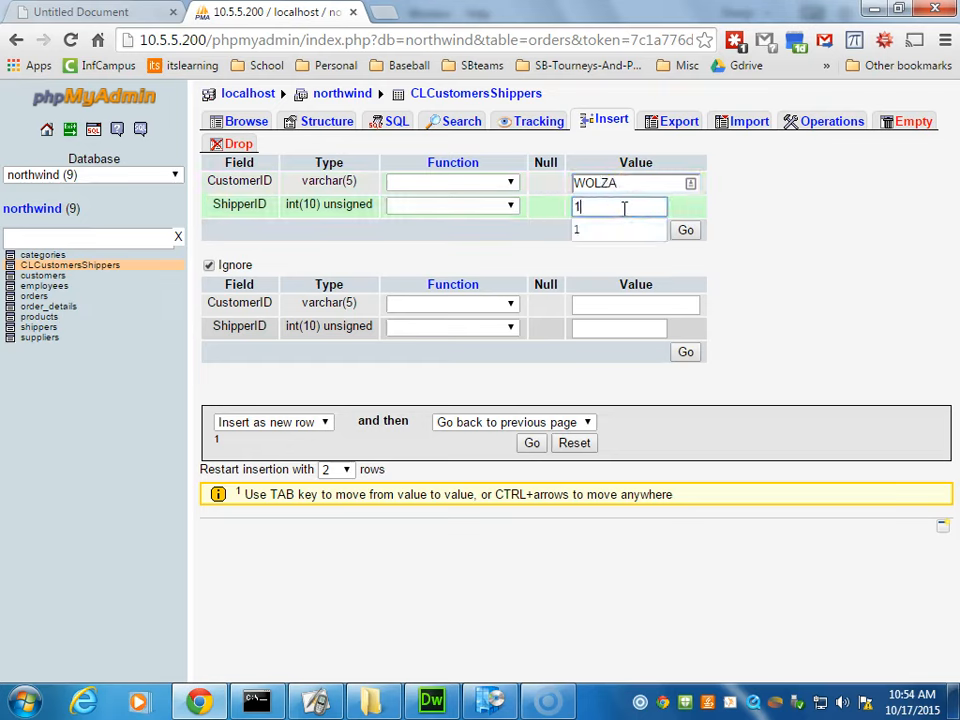
pyautogui.click(644, 306)
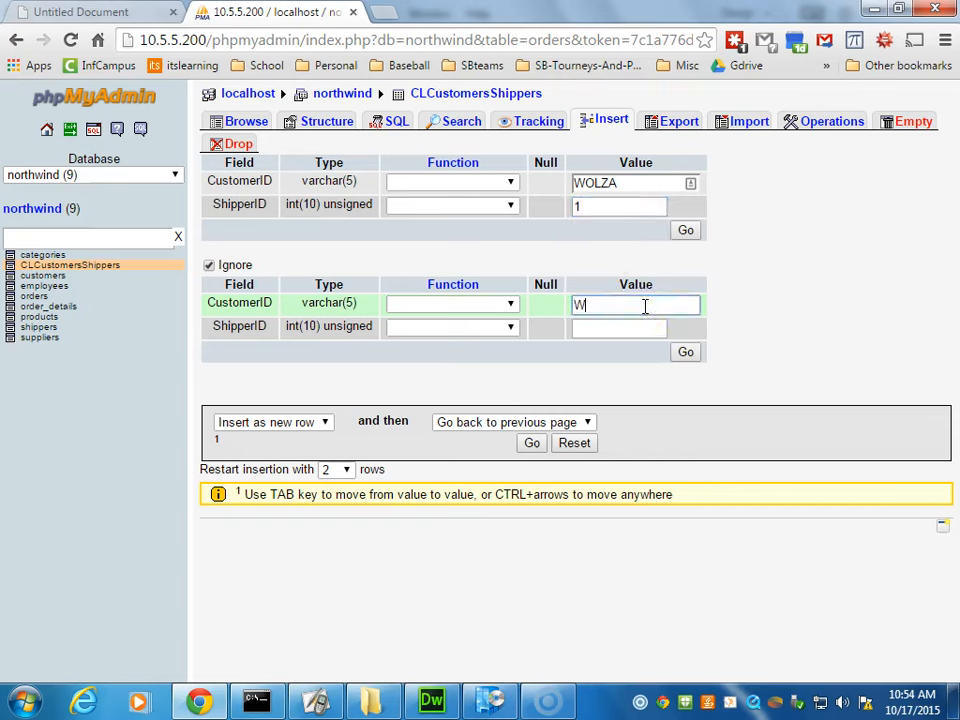
pyautogui.click(594, 330)
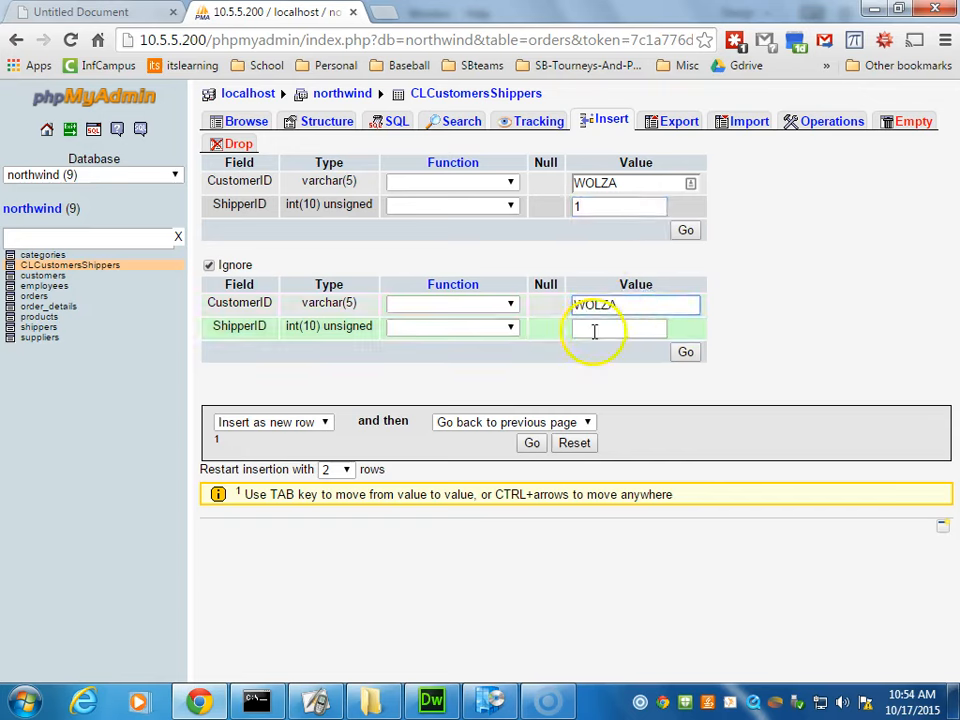
pyautogui.click(686, 351)
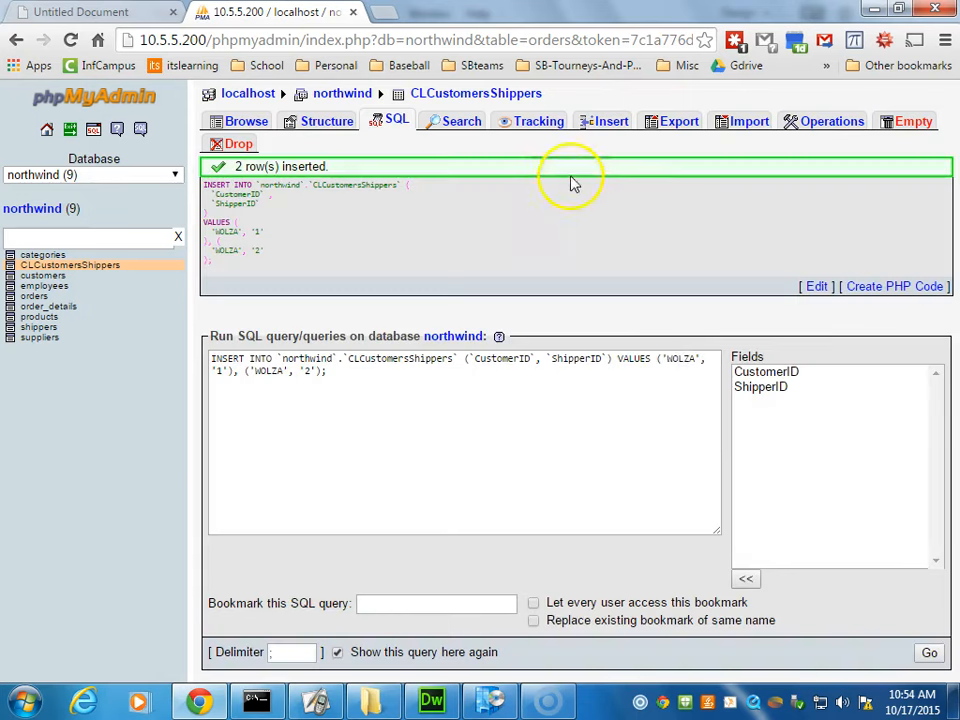
# Insert a single row linking the third customer's ID to ShipperID 3, and browse the table's rows
pyautogui.click(608, 124)
pyautogui.click(639, 186)
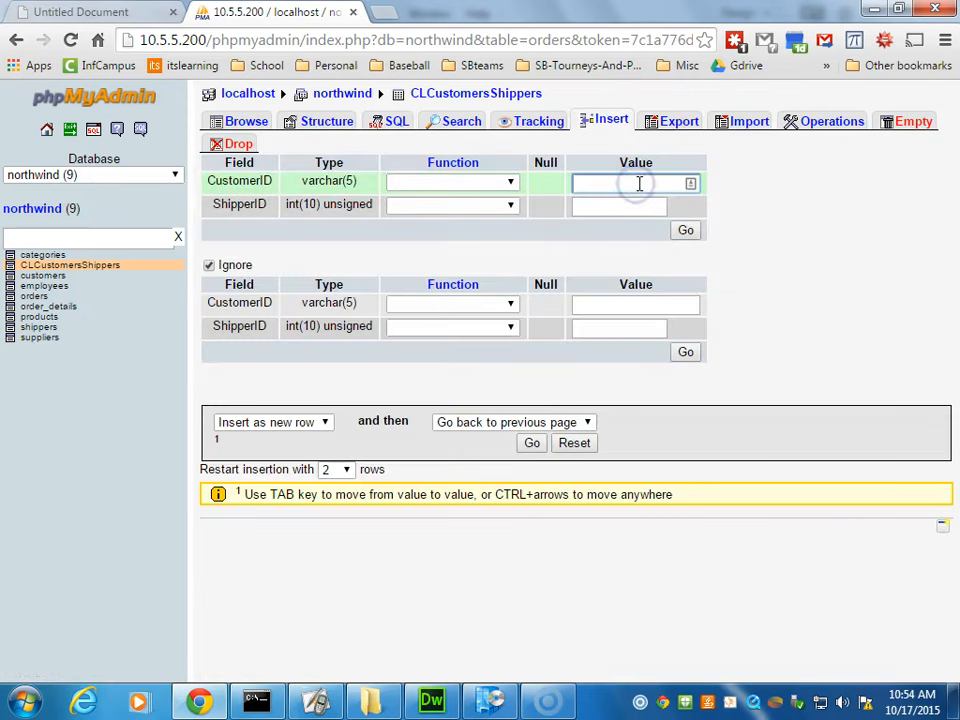
pyautogui.write('WOLZ')
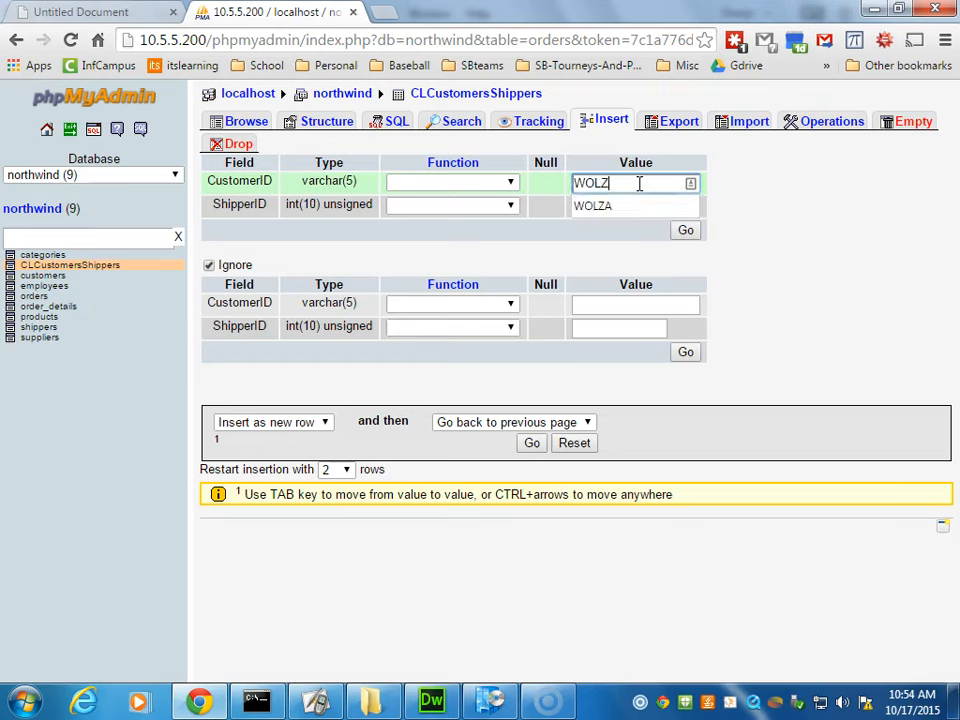
pyautogui.write('A')
pyautogui.click(619, 207)
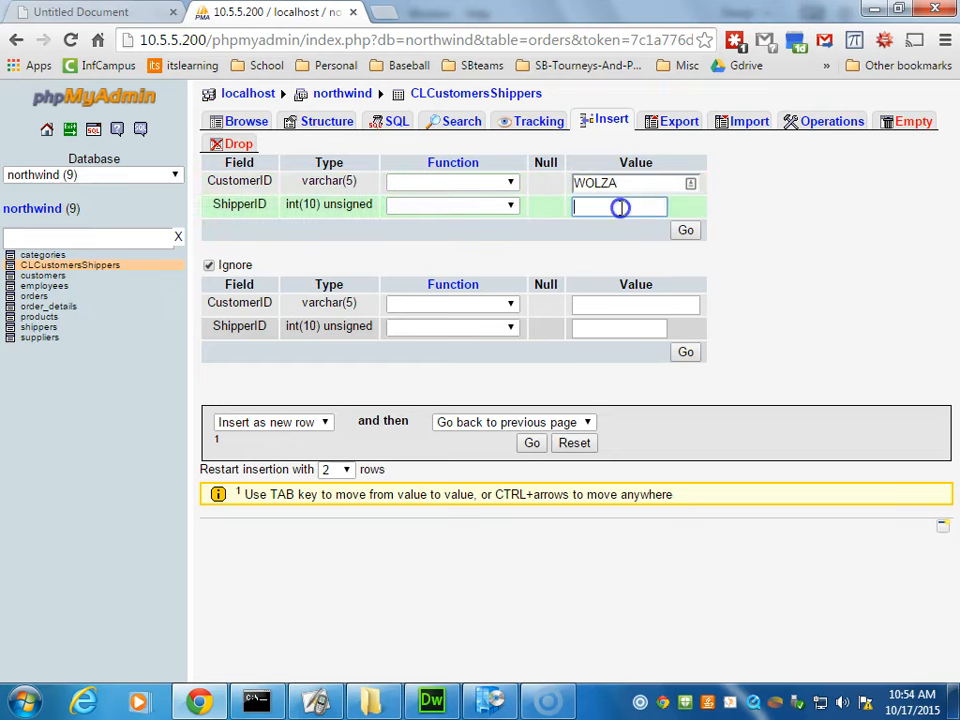
pyautogui.write('3')
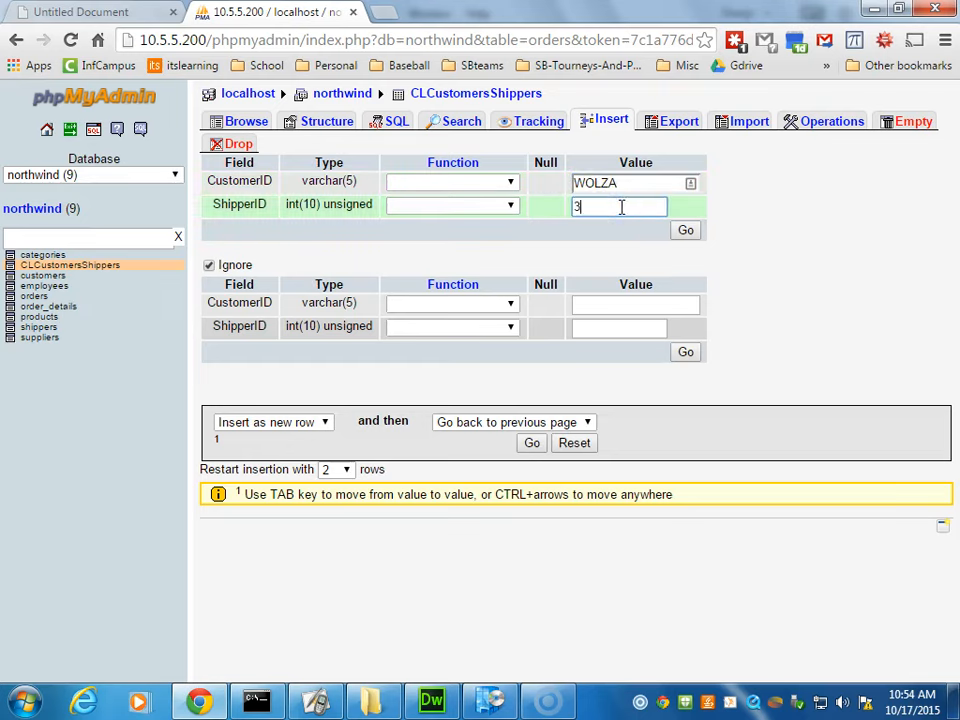
pyautogui.click(686, 230)
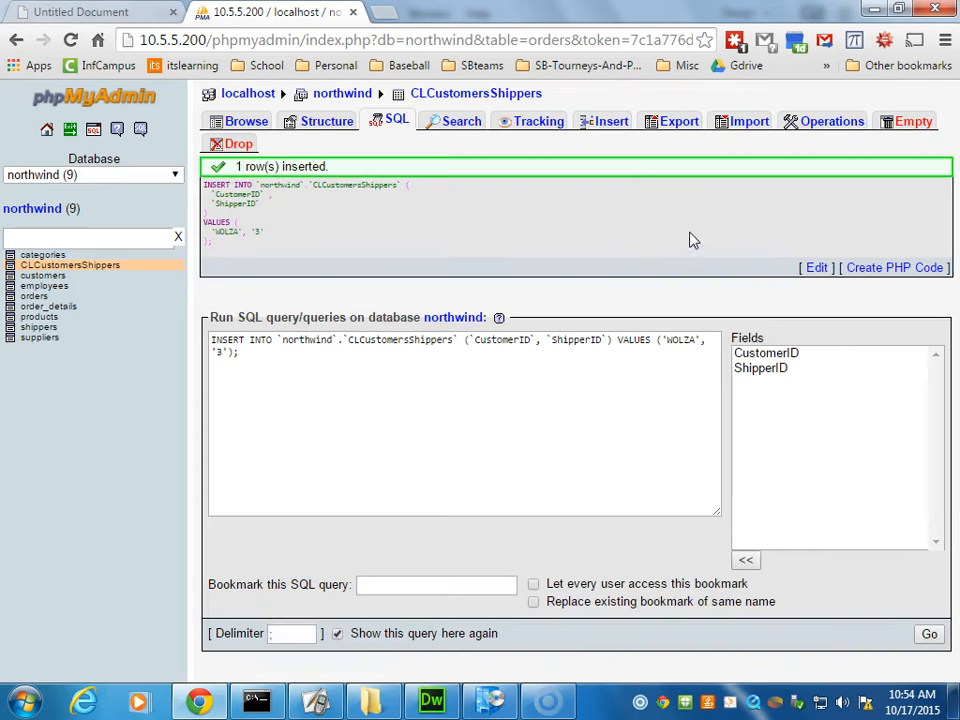
pyautogui.click(245, 122)
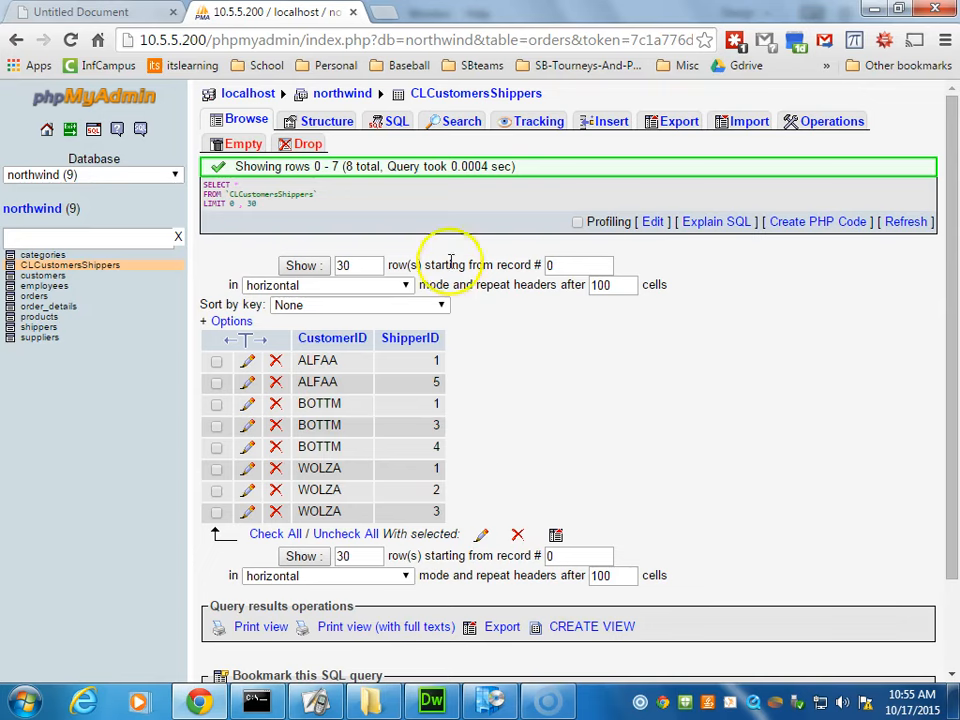
# Replace the default SQL query for CLCustomersShippers with a SELECT of CustomerName and CompanyName
pyautogui.click(394, 121)
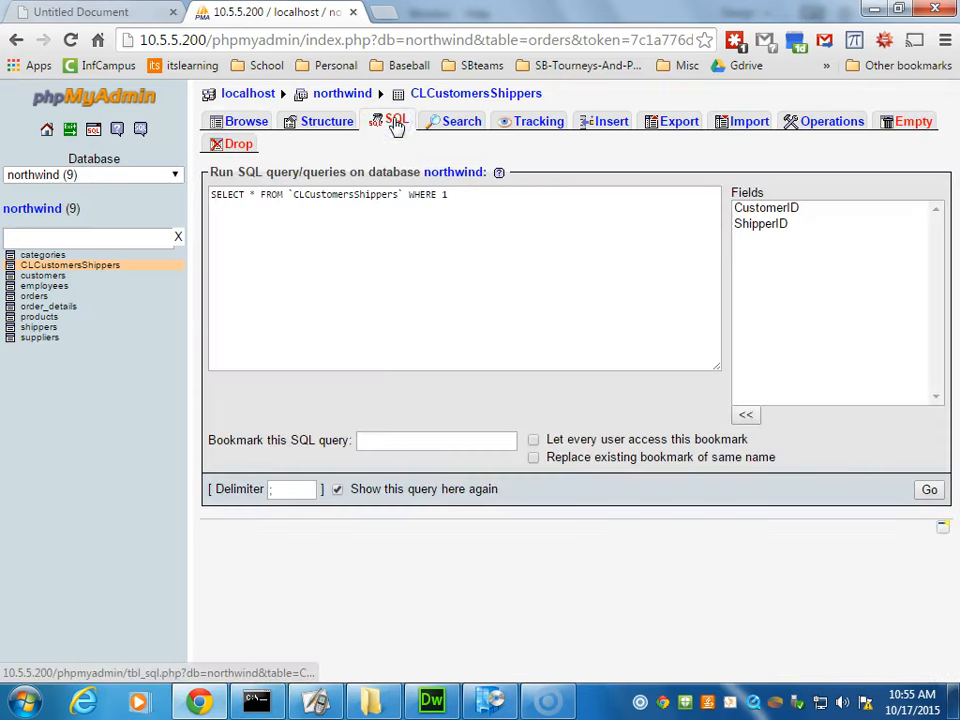
pyautogui.click(531, 238)
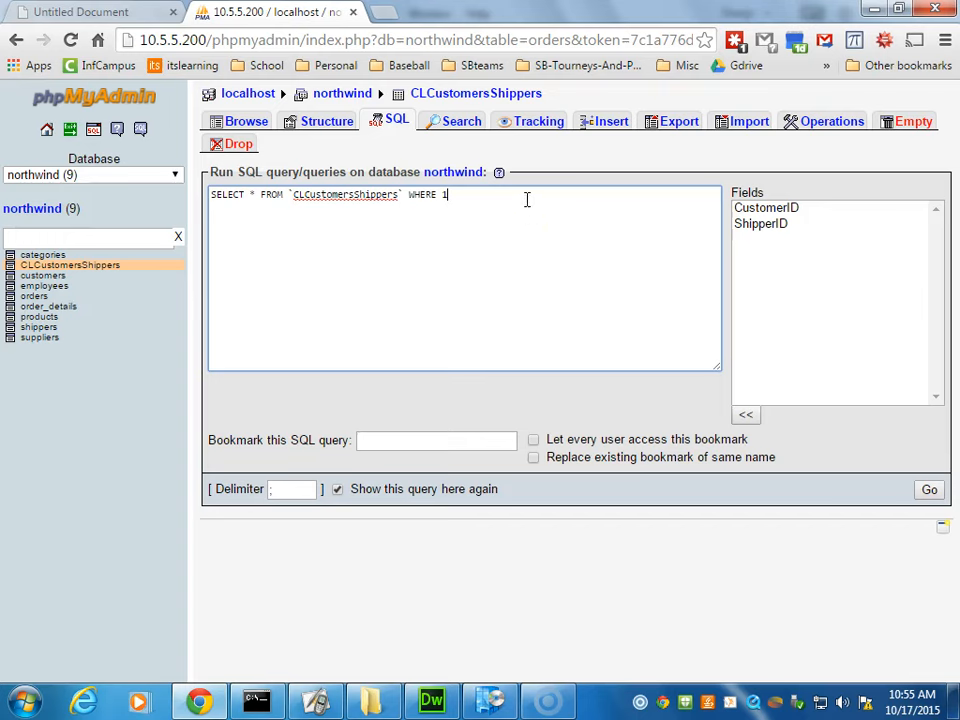
pyautogui.press('BackSpace')
pyautogui.press('BackSpace')
pyautogui.press('BackSpace')
pyautogui.press('BackSpace')
pyautogui.press('BackSpace')
pyautogui.press('BackSpace')
pyautogui.press('BackSpace')
pyautogui.press('BackSpace')
pyautogui.press('BackSpace')
pyautogui.press('BackSpace')
pyautogui.press('BackSpace')
pyautogui.press('BackSpace')
pyautogui.press('BackSpace')
pyautogui.press('BackSpace')
pyautogui.press('BackSpace')
pyautogui.press('BackSpace')
pyautogui.press('BackSpace')
pyautogui.press('BackSpace')
pyautogui.press('BackSpace')
pyautogui.press('BackSpace')
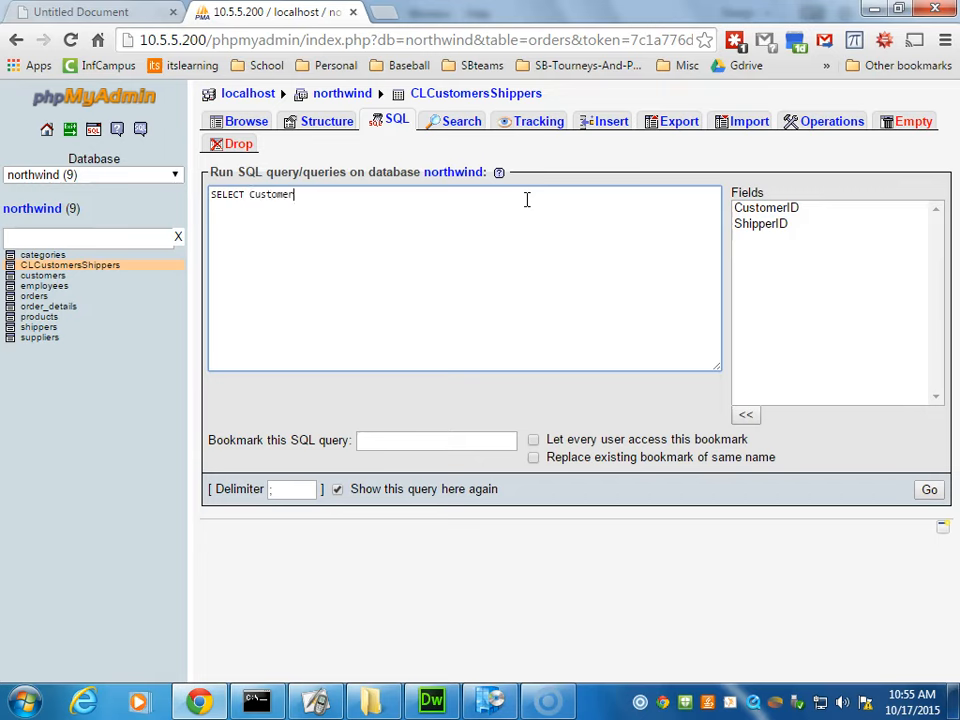
pyautogui.click(514, 208)
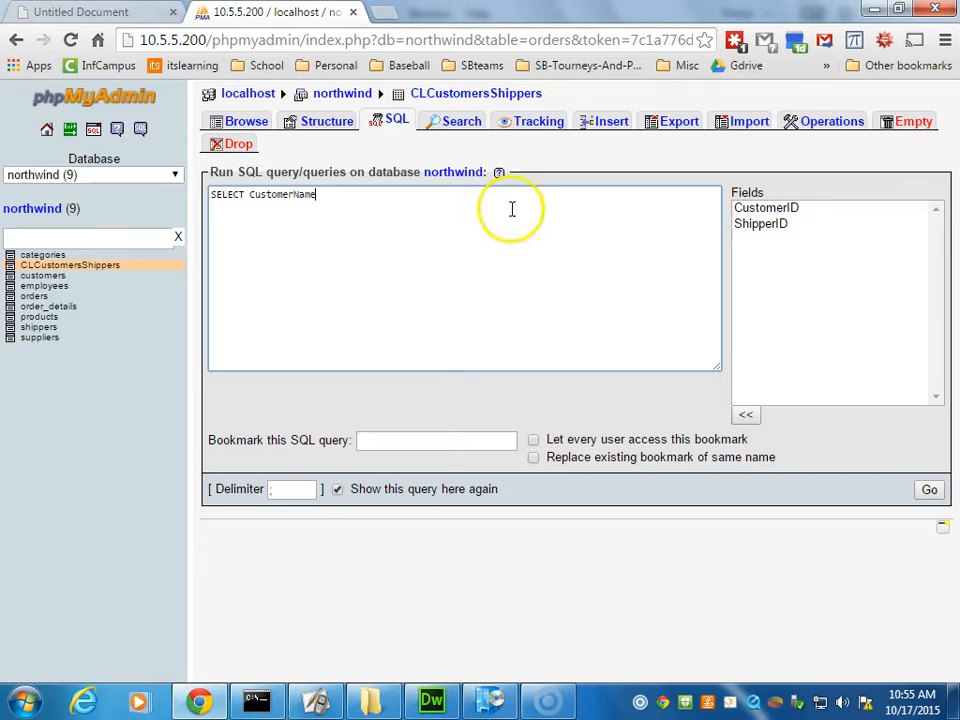
pyautogui.write(', CompanyName')
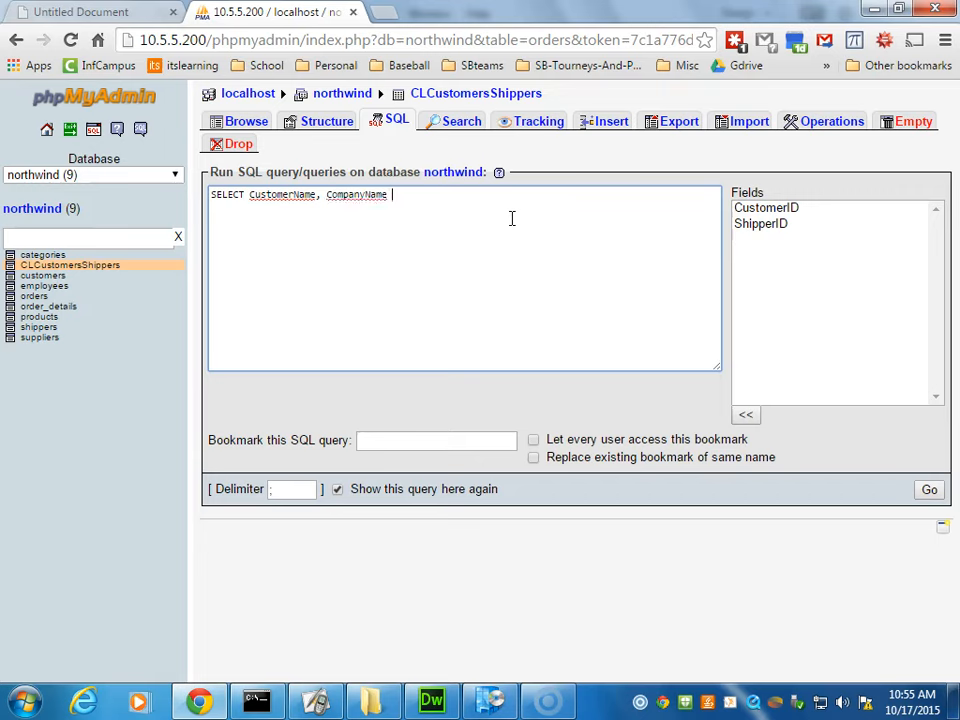
# Add customers.CustomerID before CustomerName and shippers.ShipperID before CompanyName in the query's SELECT list
pyautogui.click(498, 215)
pyautogui.write('customer')
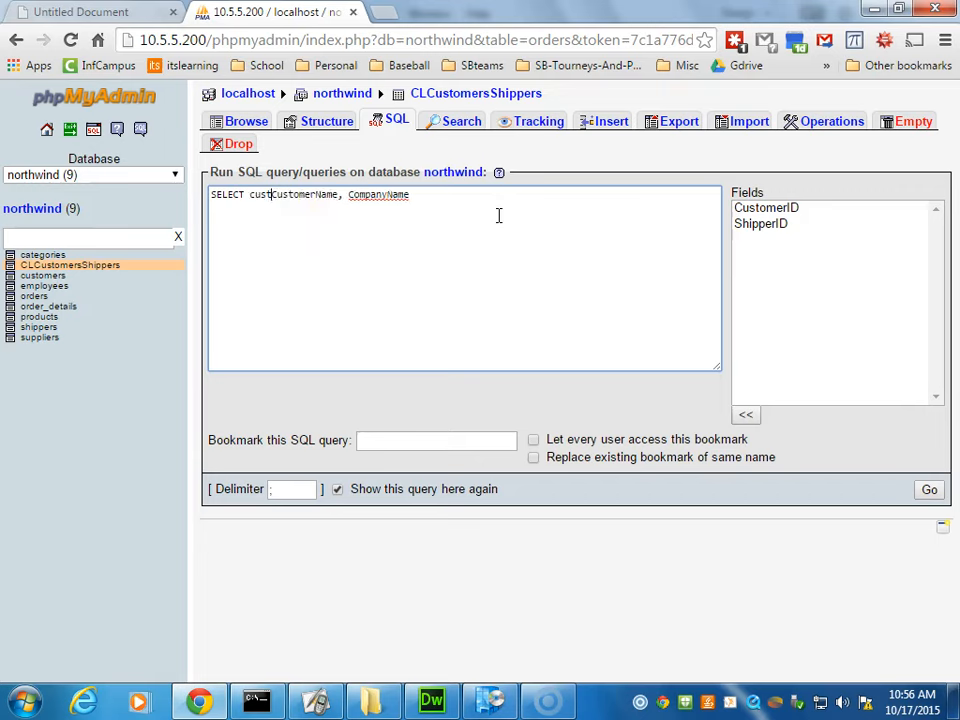
pyautogui.write('s.')
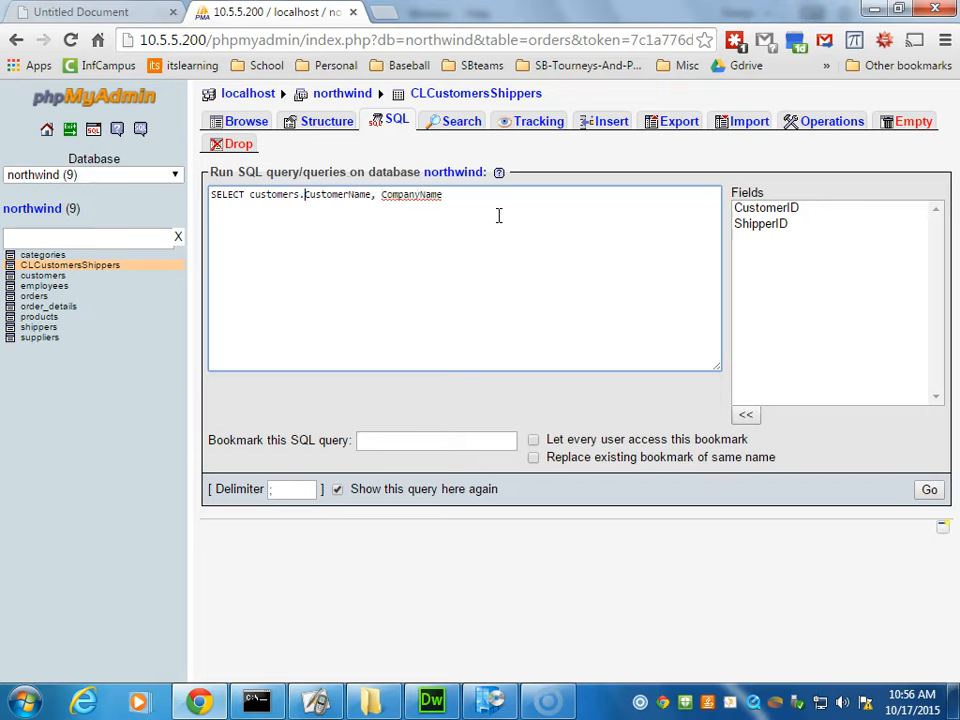
pyautogui.write('Customer')
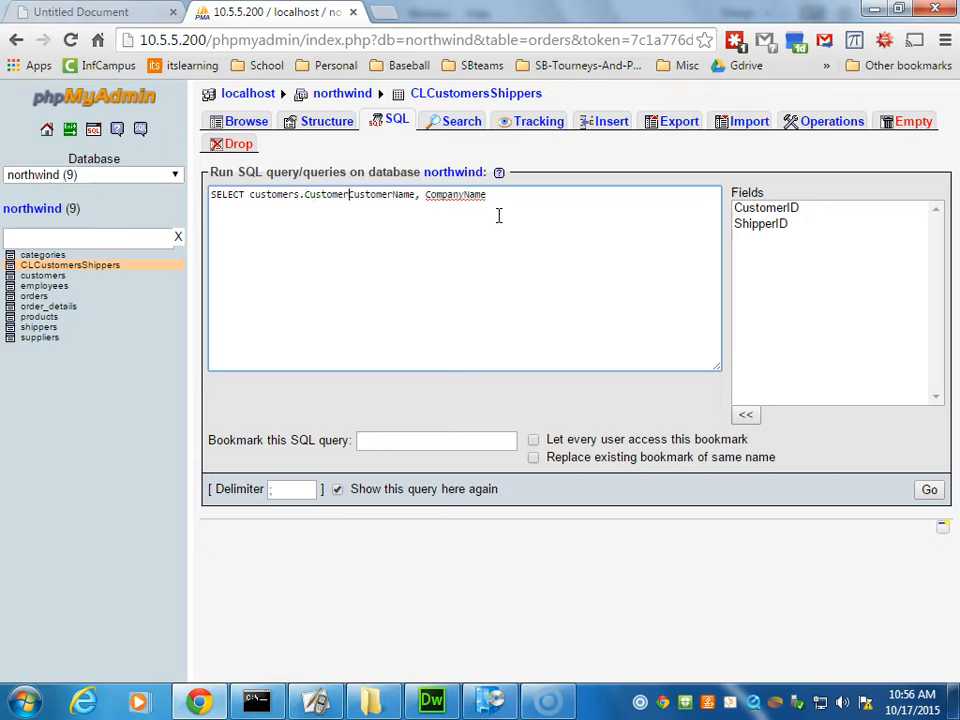
pyautogui.write('ID')
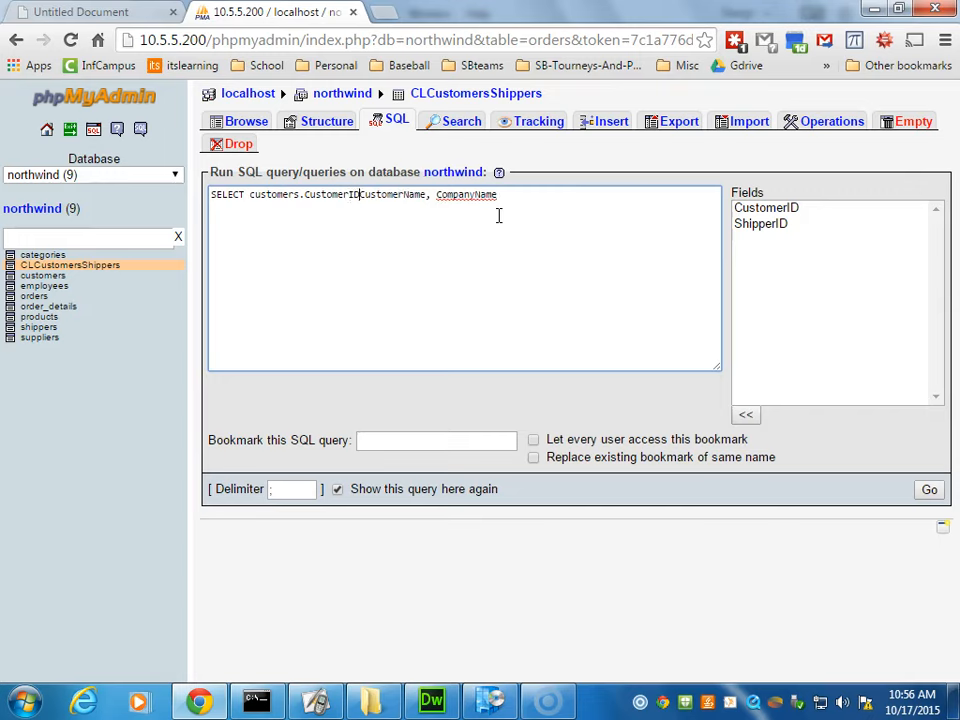
pyautogui.write(',')
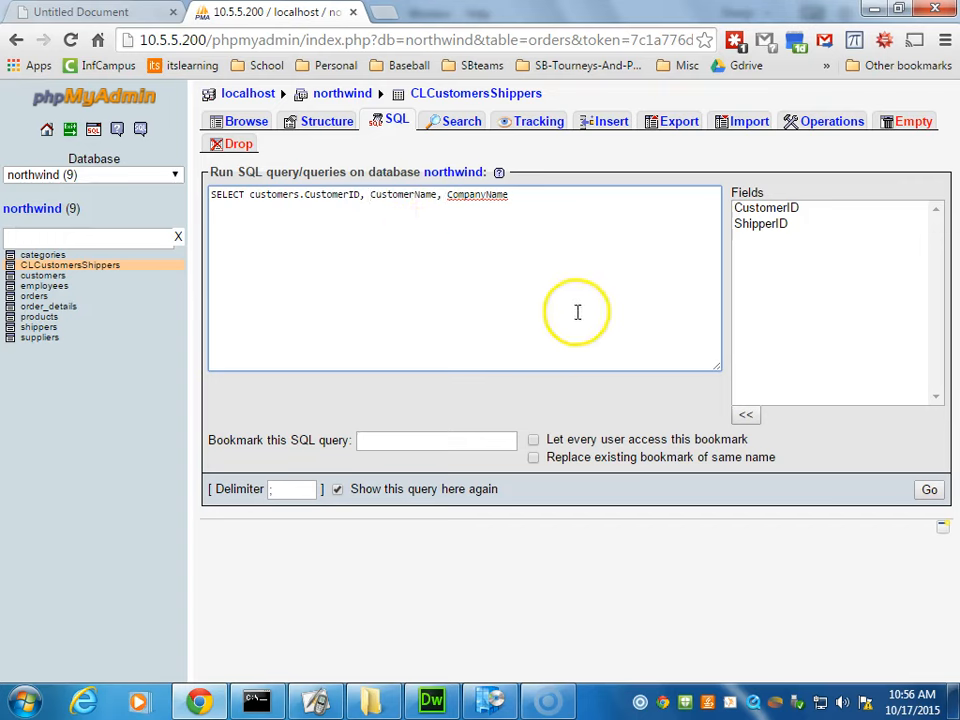
pyautogui.write('shippers.')
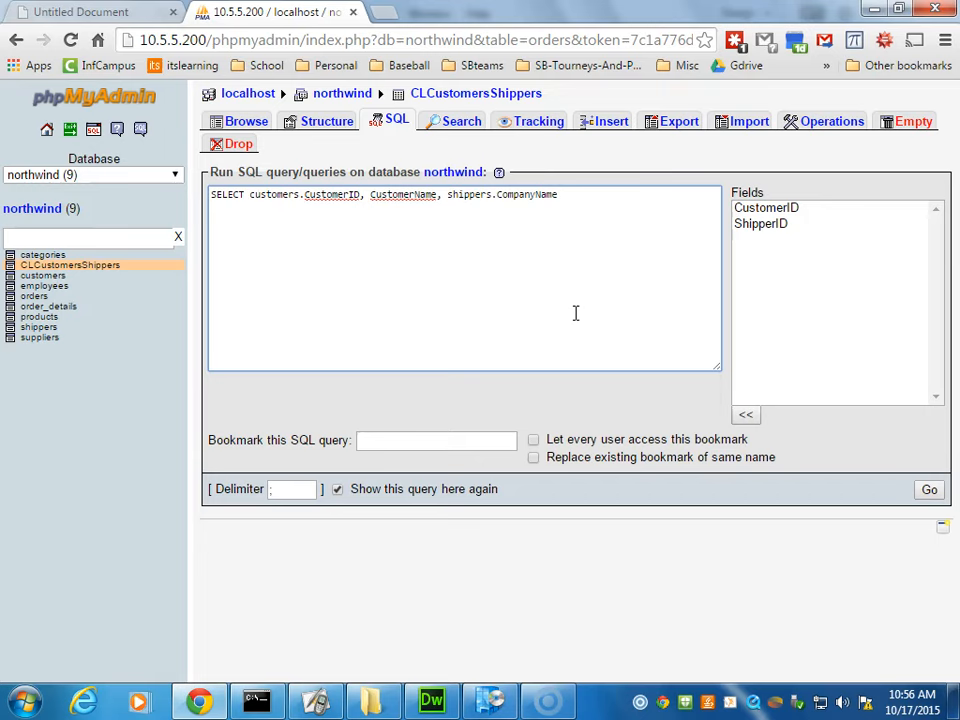
pyautogui.write('ShipperID,')
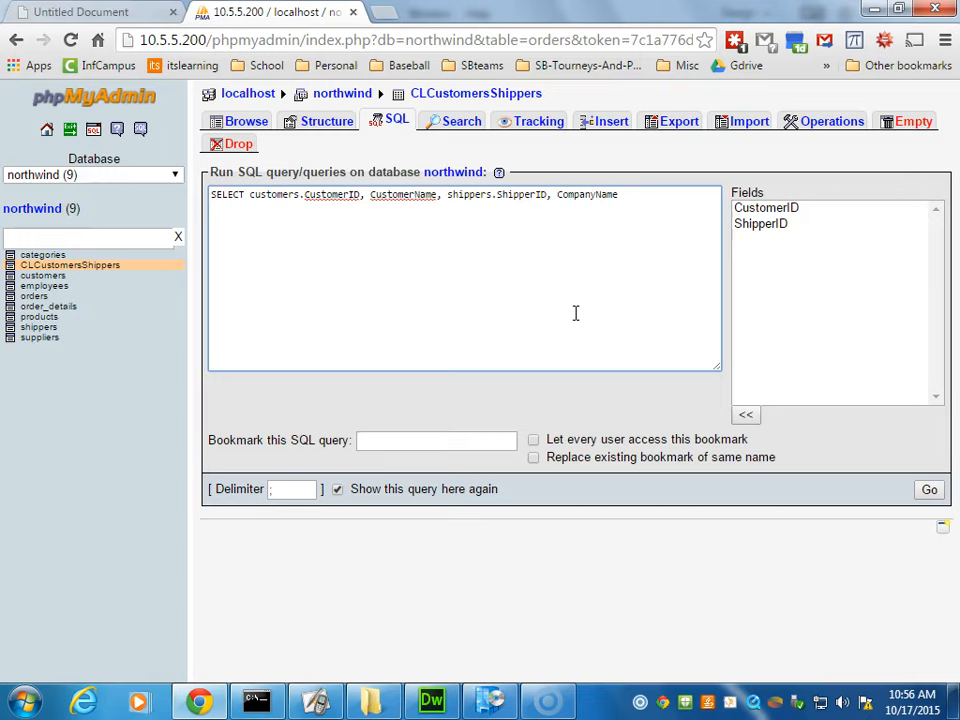
# Add a FROM clause on a new line naming the tables customers, shippers and CLCustomersShippers
pyautogui.click(642, 194)
pyautogui.press('Return')
pyautogui.write('FROM customers')
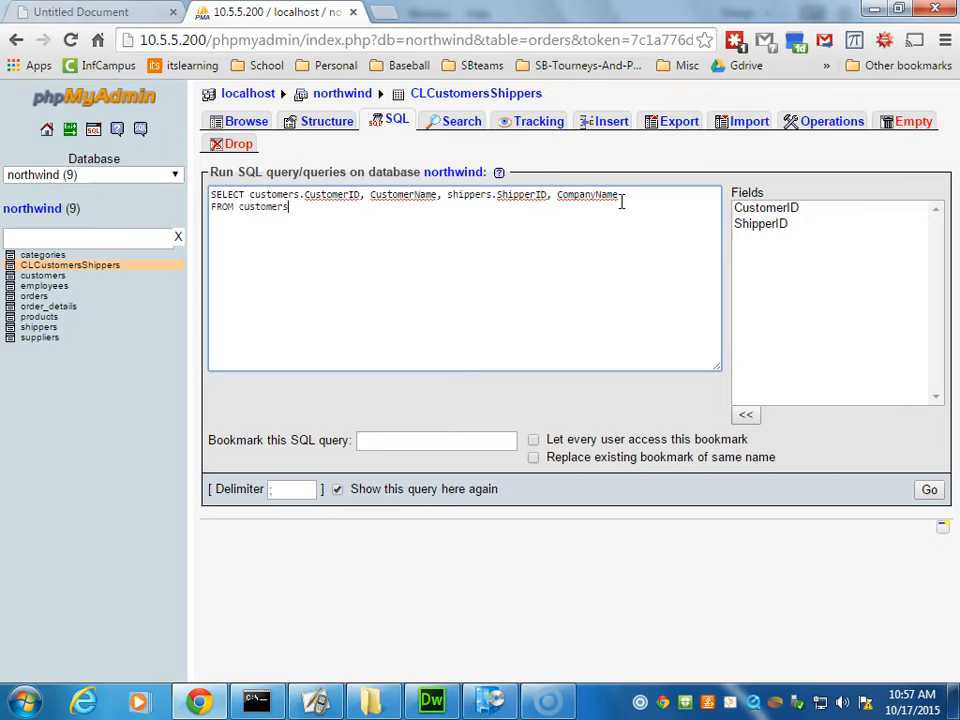
pyautogui.write(', shippers, CLCustomersShippers')
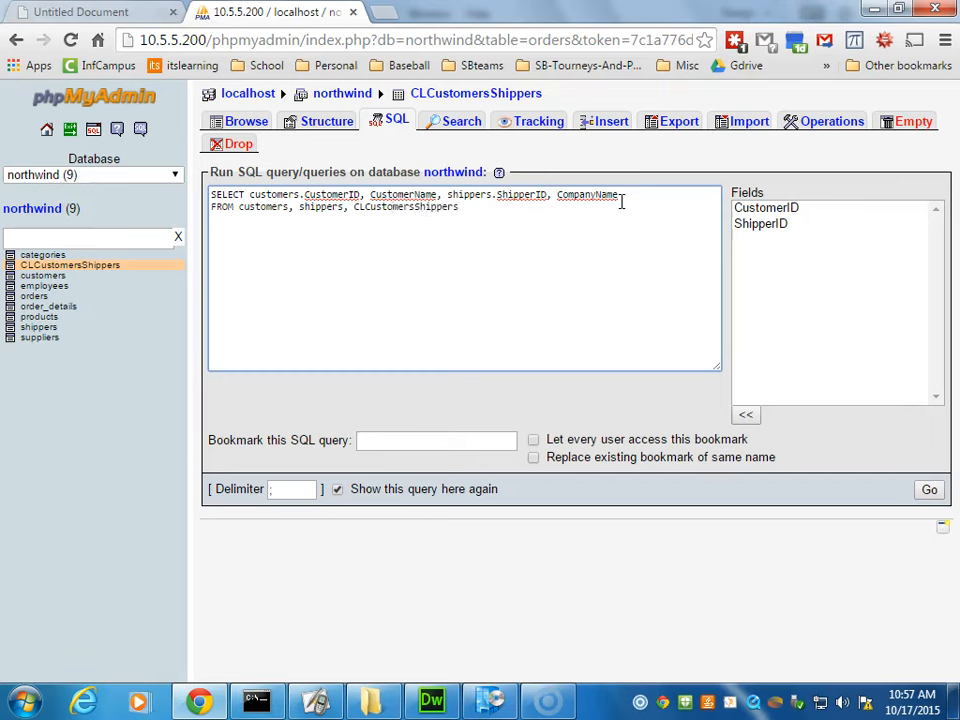
# Start a WHERE clause with the condition customers.CustomerID = CLCustomersShippers, followed by AND
pyautogui.press('Return')
pyautogui.write('WHERE')
pyautogui.write('customers')
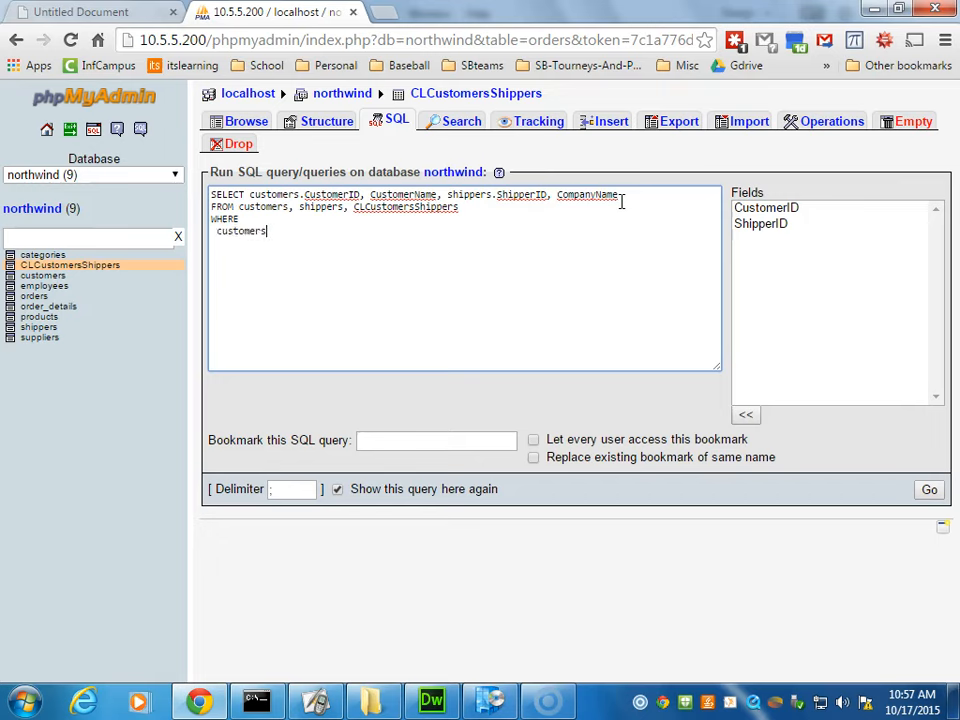
pyautogui.write('.')
pyautogui.write('CustomerDI')
pyautogui.press('BackSpace')
pyautogui.press('BackSpace')
pyautogui.write('ID = ')
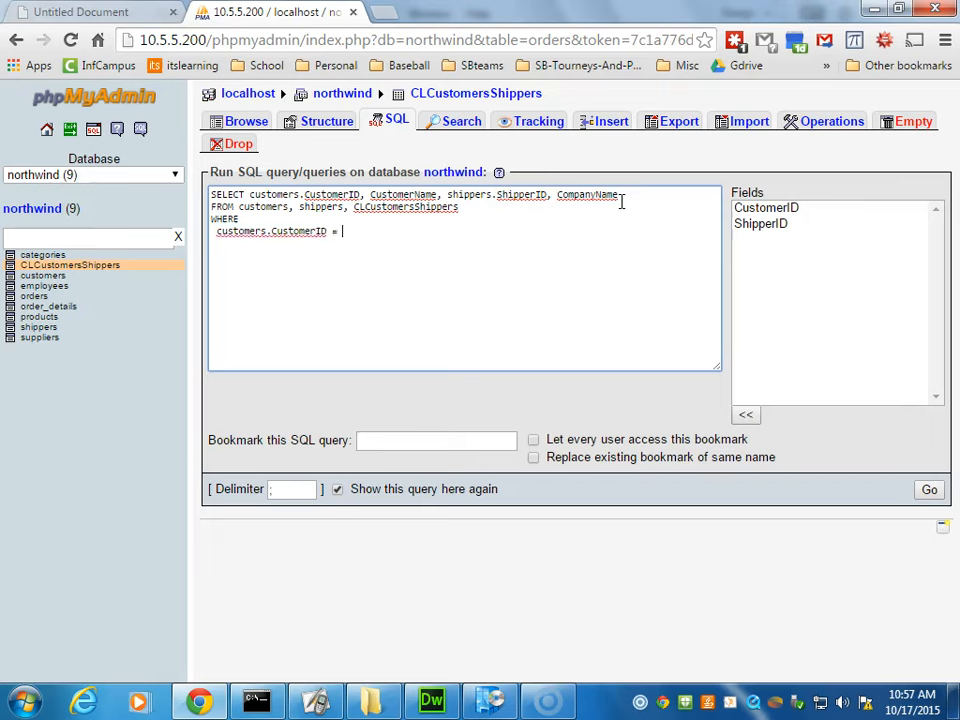
pyautogui.write('CLCustomersShippers AND')
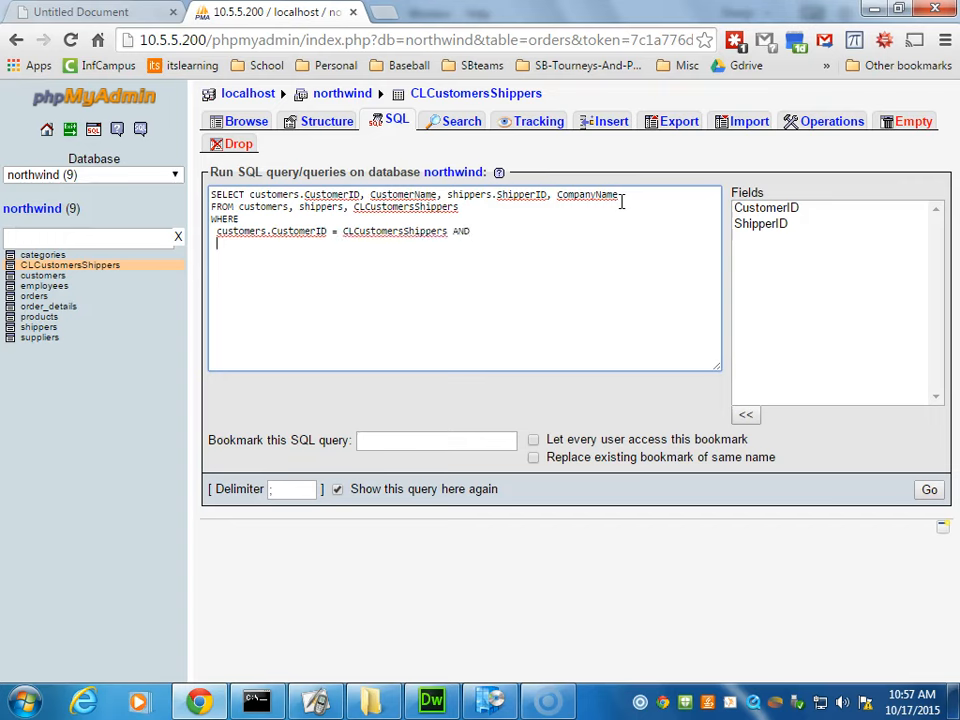
# Write the second WHERE condition as CLCustomersShippers.ShippingID = shippers.ShippingID
pyautogui.write('CLCustomersShippers')
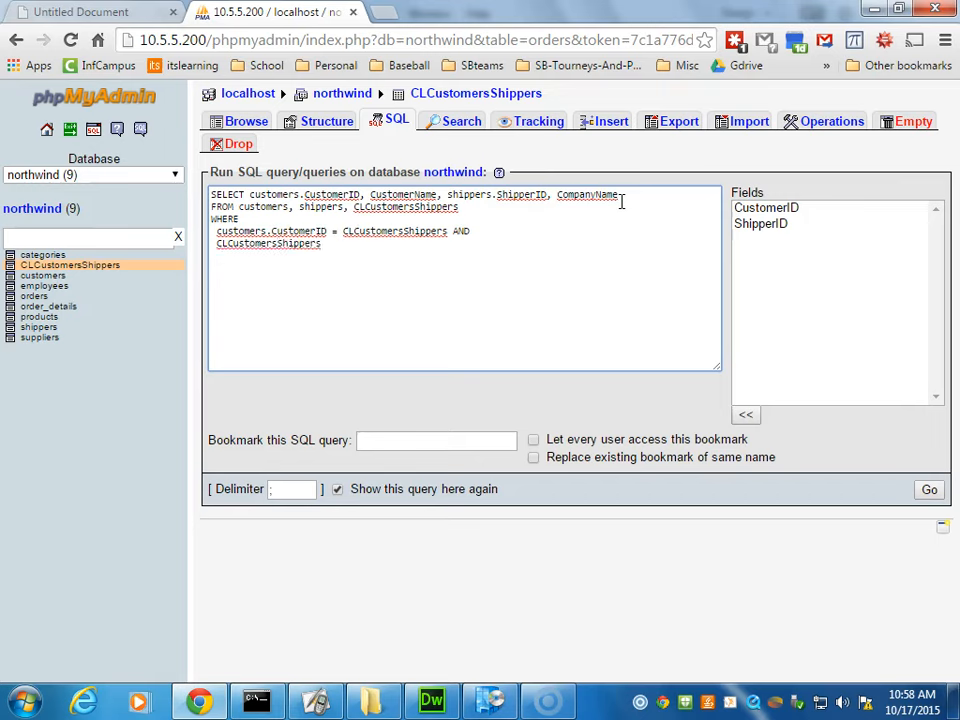
pyautogui.write(' .Shippin')
pyautogui.write('gID')
pyautogui.write(' = ')
pyautogui.write('shippers')
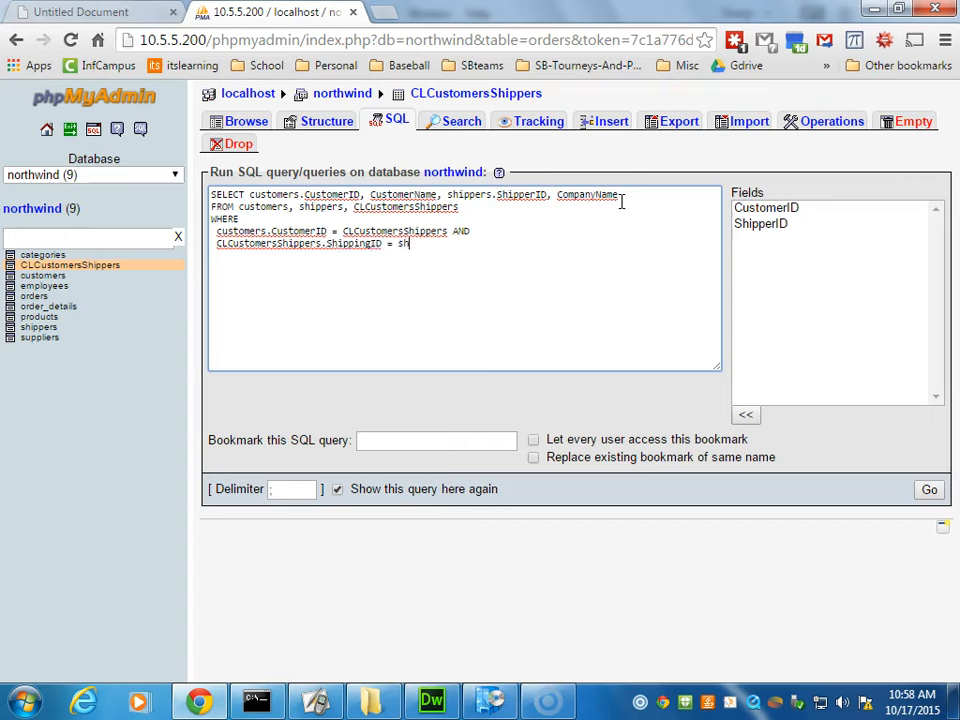
pyautogui.write('.ShippingID')
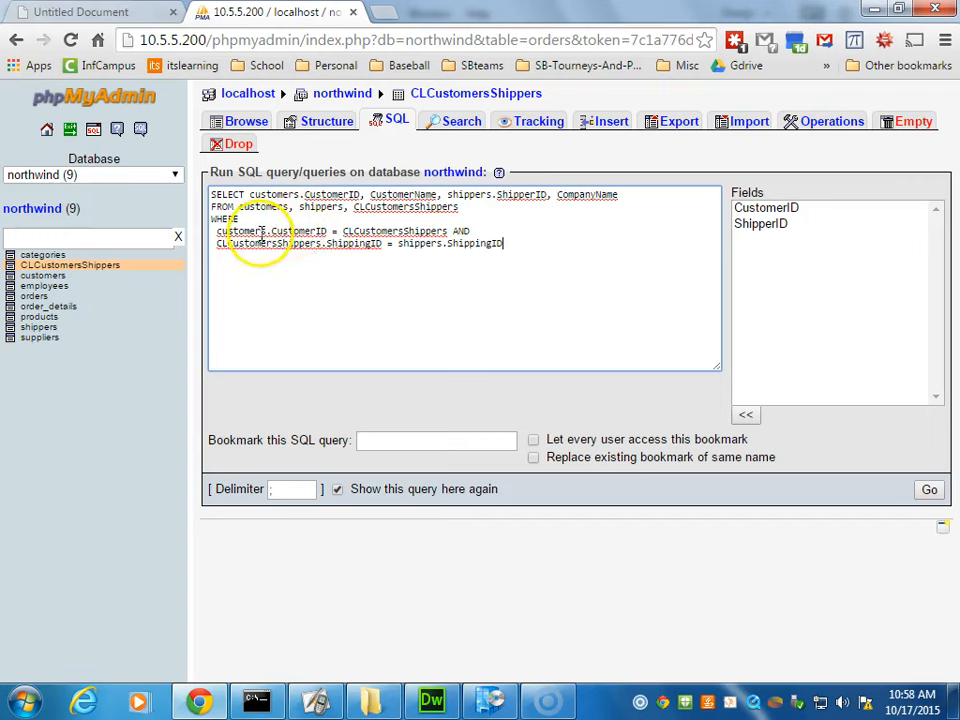
# Complete the first WHERE condition by appending the column .CustomerID to CLCustomersShippers
pyautogui.click(449, 231)
pyautogui.write('.C')
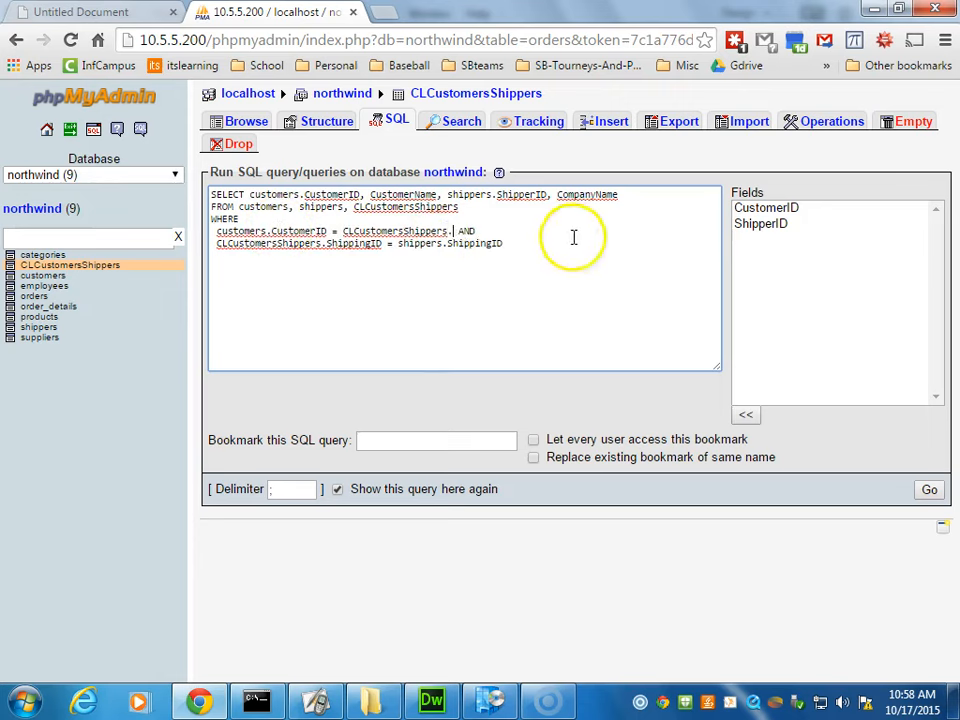
pyautogui.write('ustomerID')
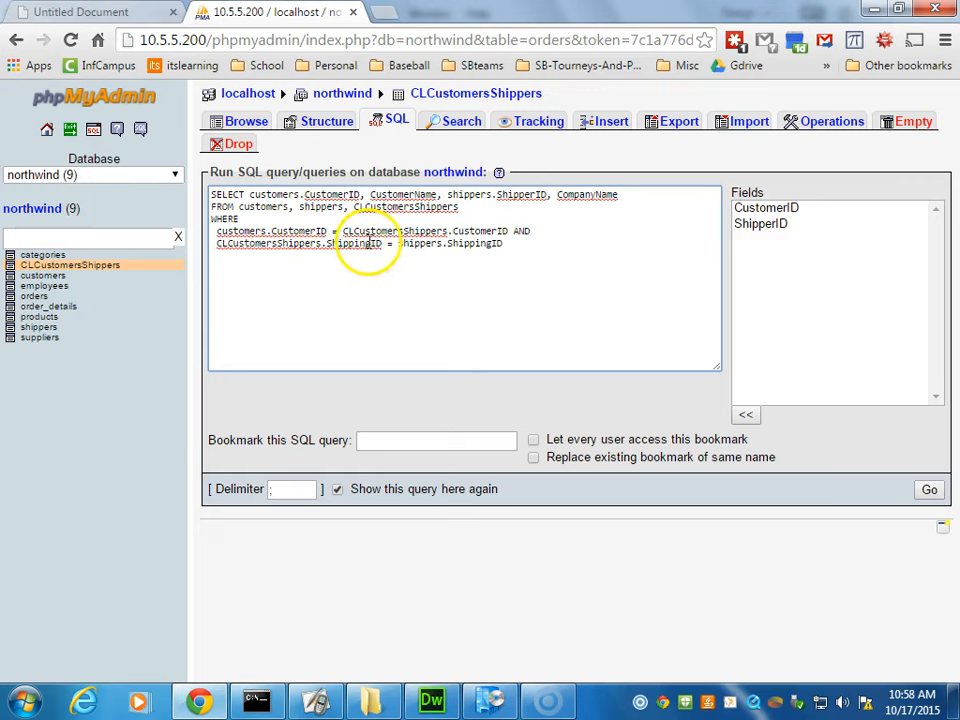
# Correct both ShippingID references in the second WHERE condition to ShipperID and run the query
pyautogui.press('BackSpace')
pyautogui.press('BackSpace')
pyautogui.press('BackSpace')
pyautogui.write('er')
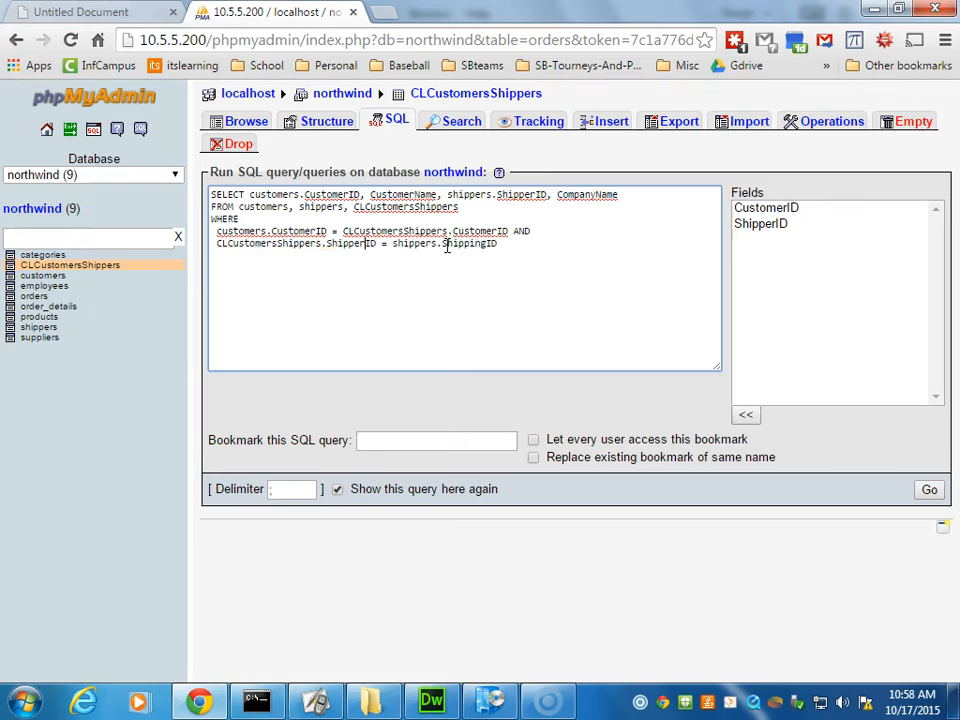
pyautogui.press('BackSpace')
pyautogui.press('BackSpace')
pyautogui.press('BackSpace')
pyautogui.write('er')
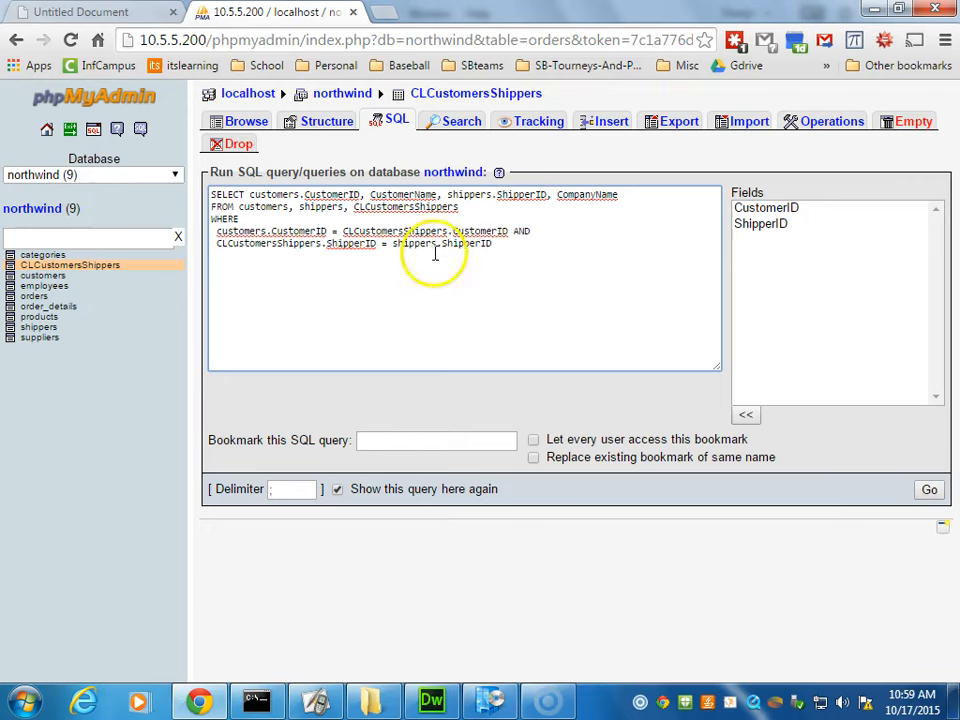
pyautogui.click(522, 312)
pyautogui.click(929, 489)
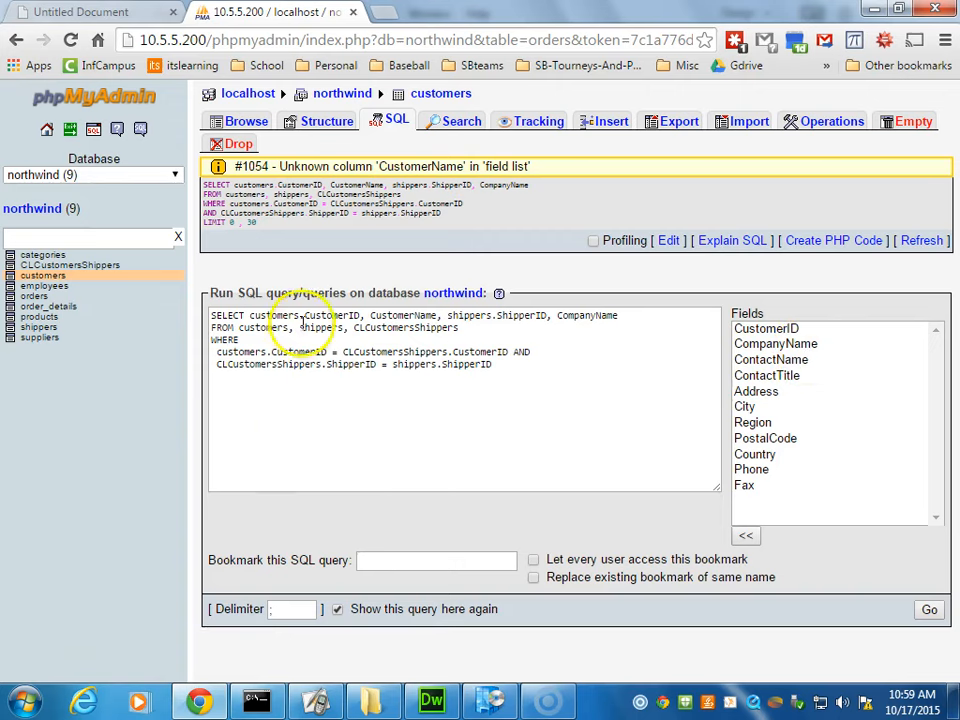
# Replace the CustomerName column in the SELECT list with CompanyName
pyautogui.click(350, 315)
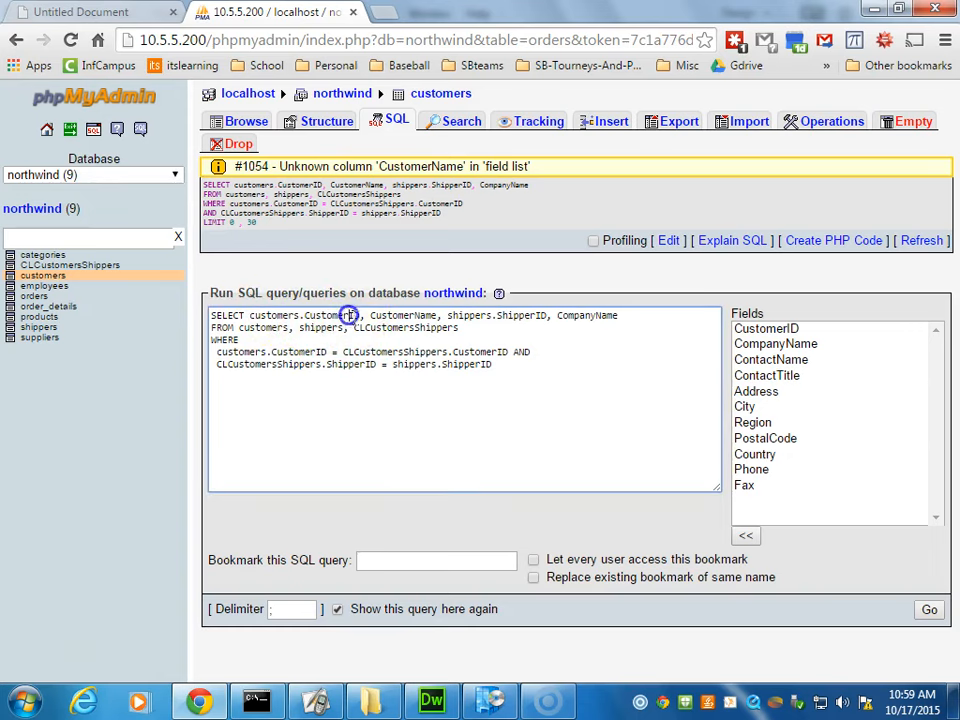
pyautogui.click(407, 315)
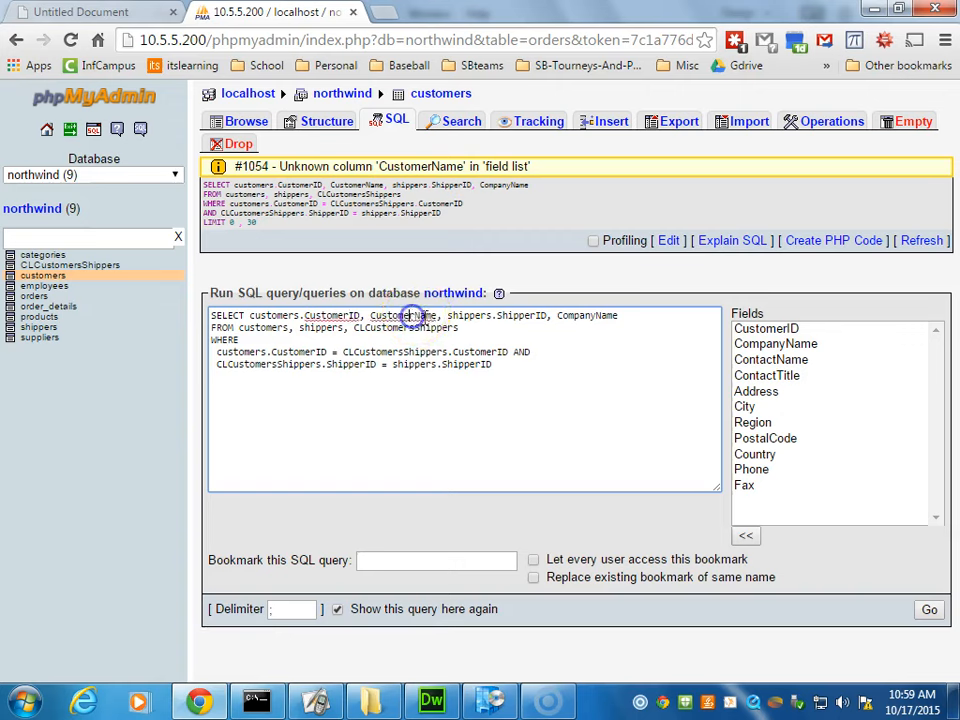
pyautogui.press('BackSpace')
pyautogui.press('BackSpace')
pyautogui.press('BackSpace')
pyautogui.press('BackSpace')
pyautogui.press('BackSpace')
pyautogui.press('BackSpace')
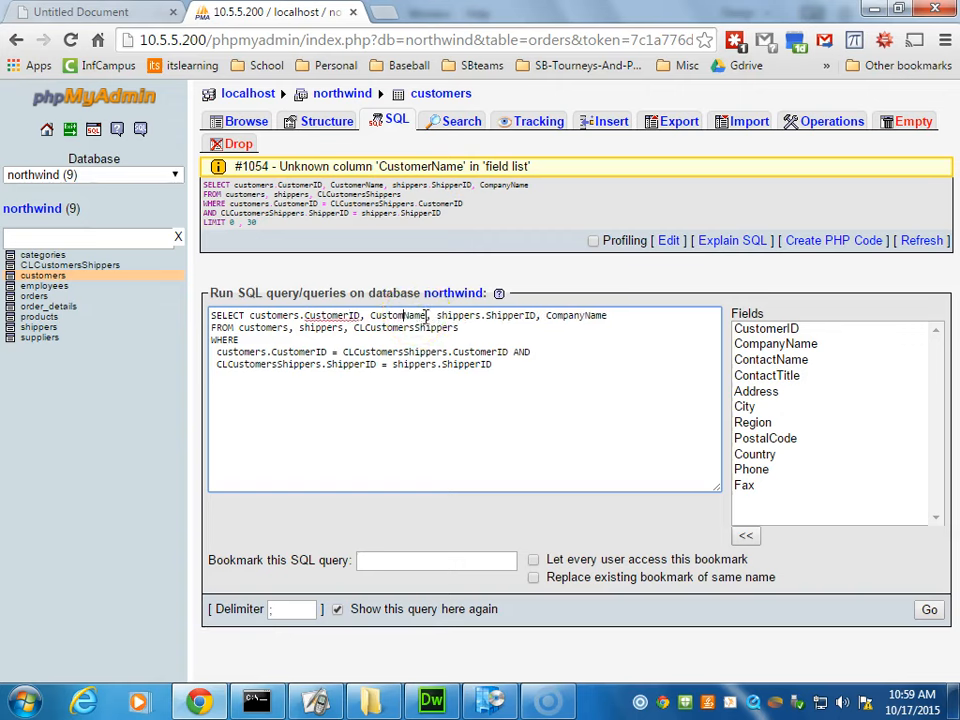
pyautogui.press('BackSpace')
pyautogui.press('BackSpace')
pyautogui.write('Company')
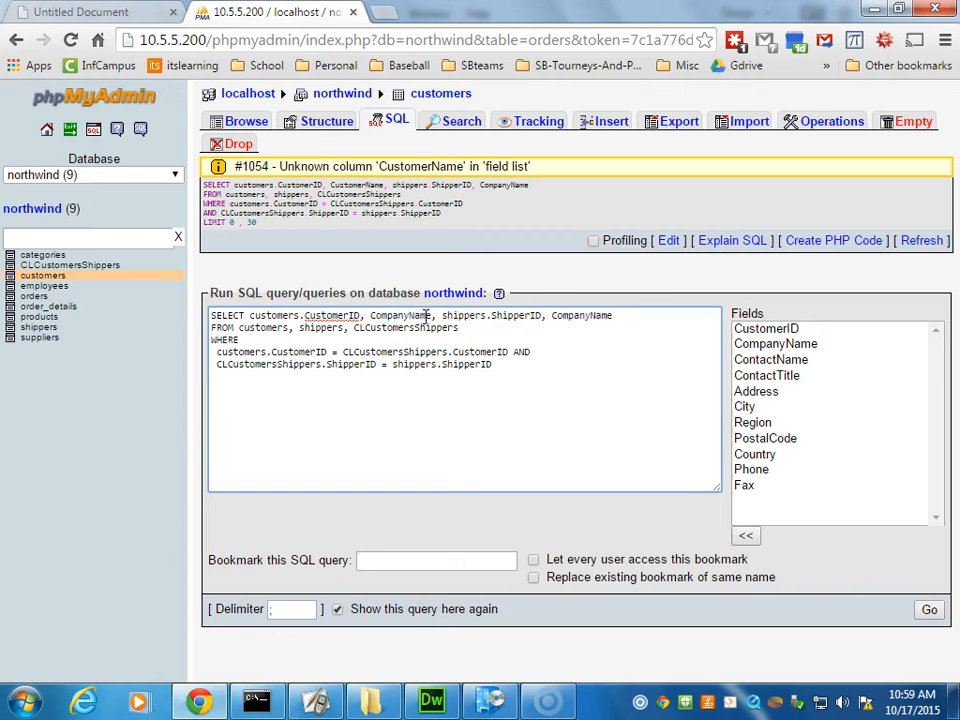
# Give the first CompanyName column in the SELECT list the alias 'CustomerName'
pyautogui.click(430, 315)
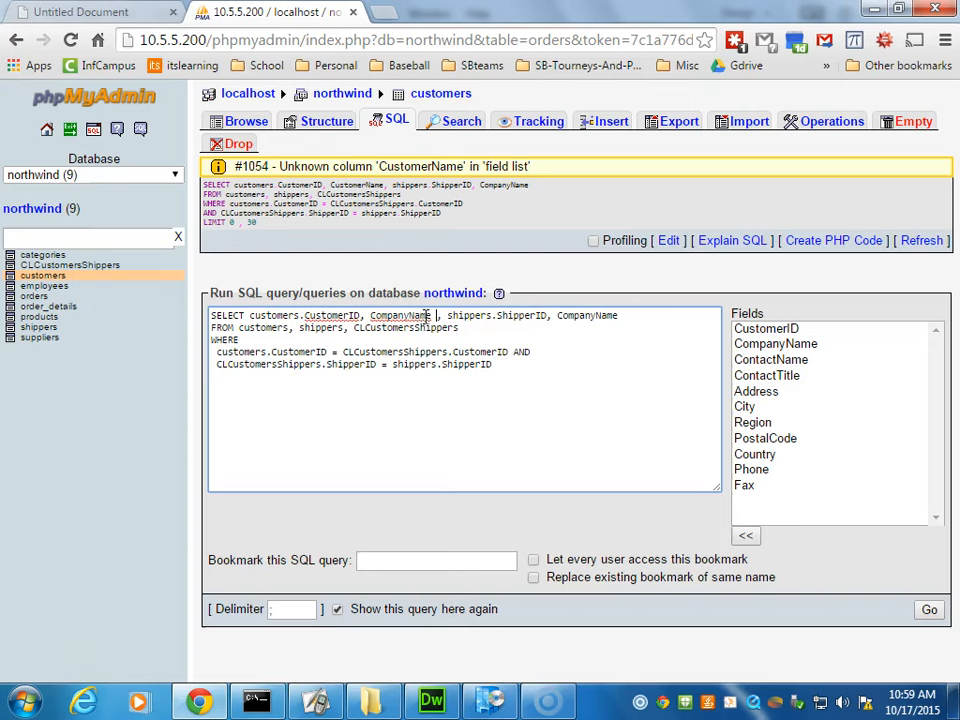
pyautogui.write("AS '")
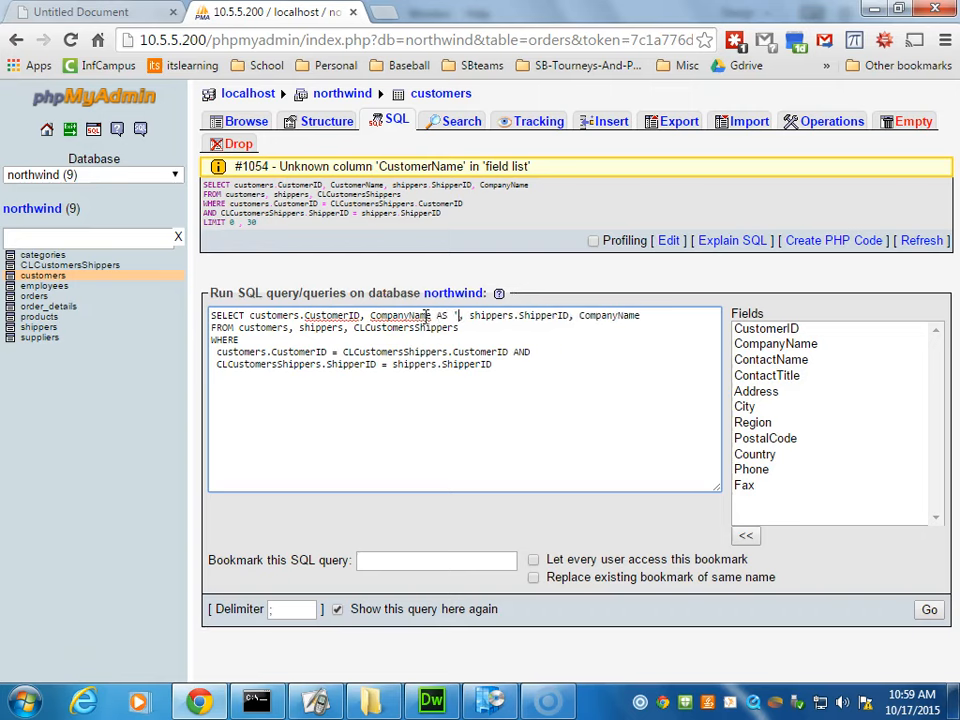
pyautogui.write('Customer')
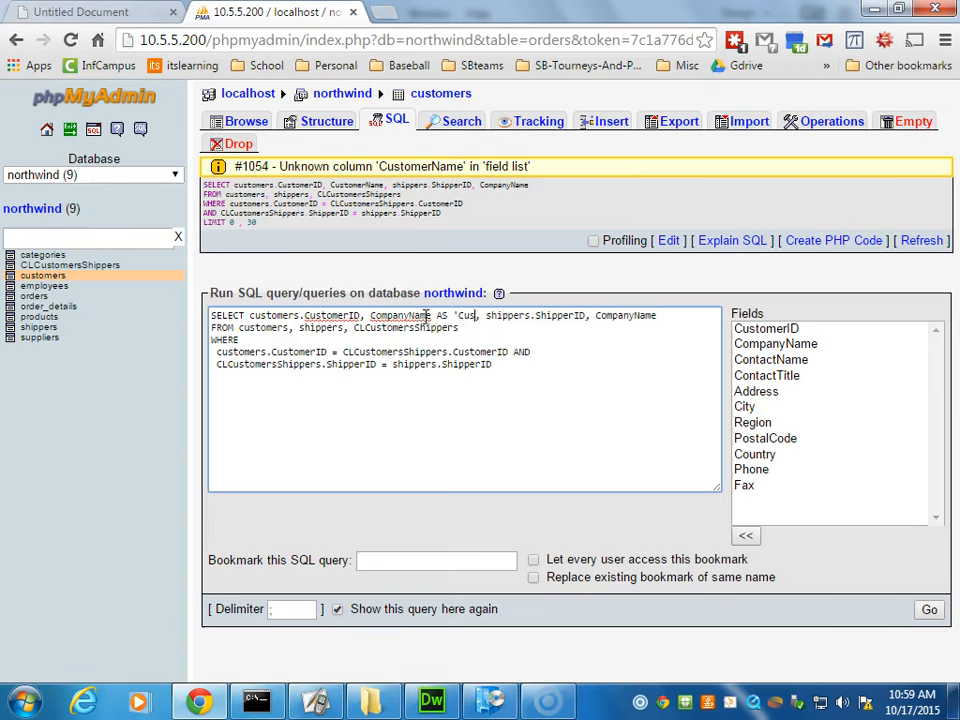
pyautogui.write("Name'")
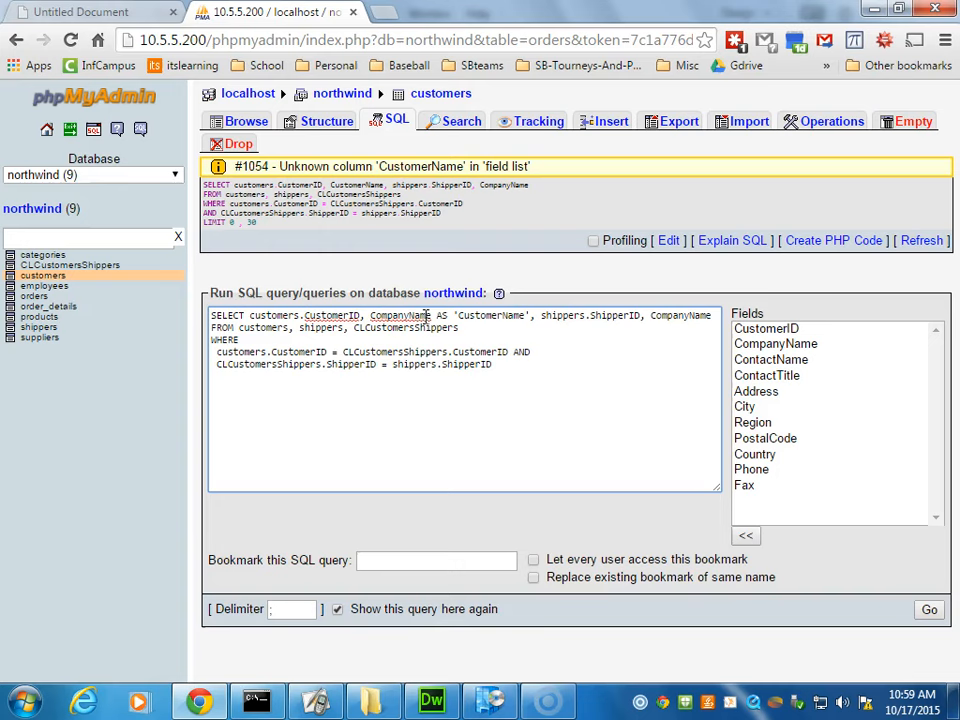
# Give the last CompanyName column in the SELECT list the alias 'ShipperName' and run the query
pyautogui.press('Right')
pyautogui.press('Right')
pyautogui.press('Right')
pyautogui.press('Right')
pyautogui.press('Right')
pyautogui.press('Right')
pyautogui.press('Right')
pyautogui.press('Right')
pyautogui.press('Right')
pyautogui.press('Right')
pyautogui.press('Right')
pyautogui.press('Right')
pyautogui.press('Right')
pyautogui.press('Right')
pyautogui.press('Right')
pyautogui.press('Right')
pyautogui.press('Right')
pyautogui.press('Right')
pyautogui.press('Right')
pyautogui.press('Right')
pyautogui.press('Right')
pyautogui.press('Right')
pyautogui.press('Right')
pyautogui.press('Right')
pyautogui.press('Right')
pyautogui.press('Right')
pyautogui.press('Right')
pyautogui.press('Right')
pyautogui.press('Right')
pyautogui.press('Right')
pyautogui.press('Right')
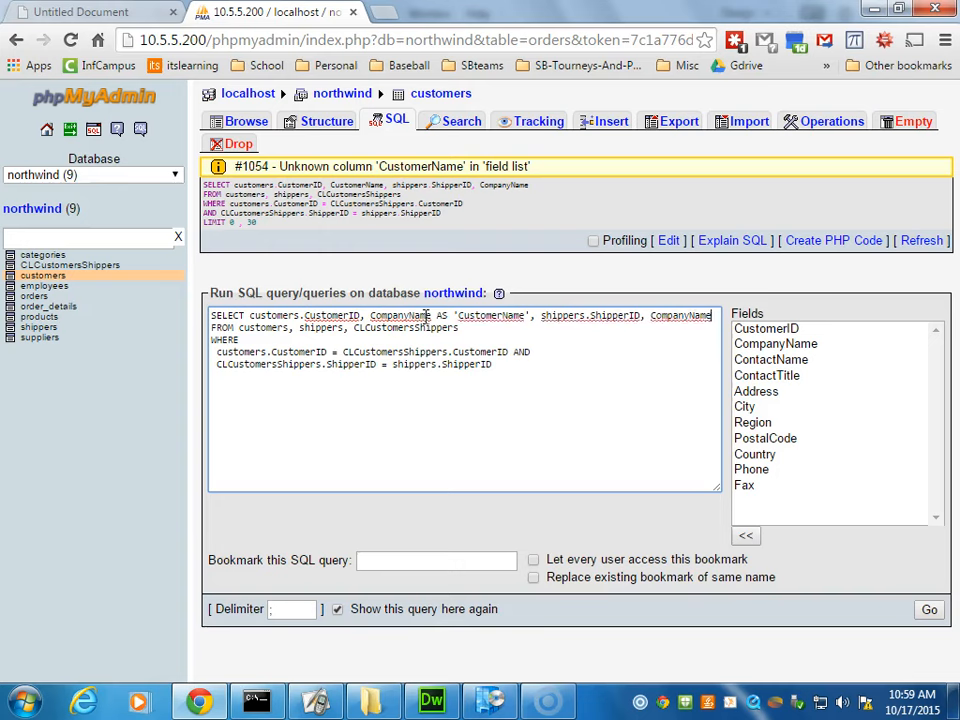
pyautogui.write('AS')
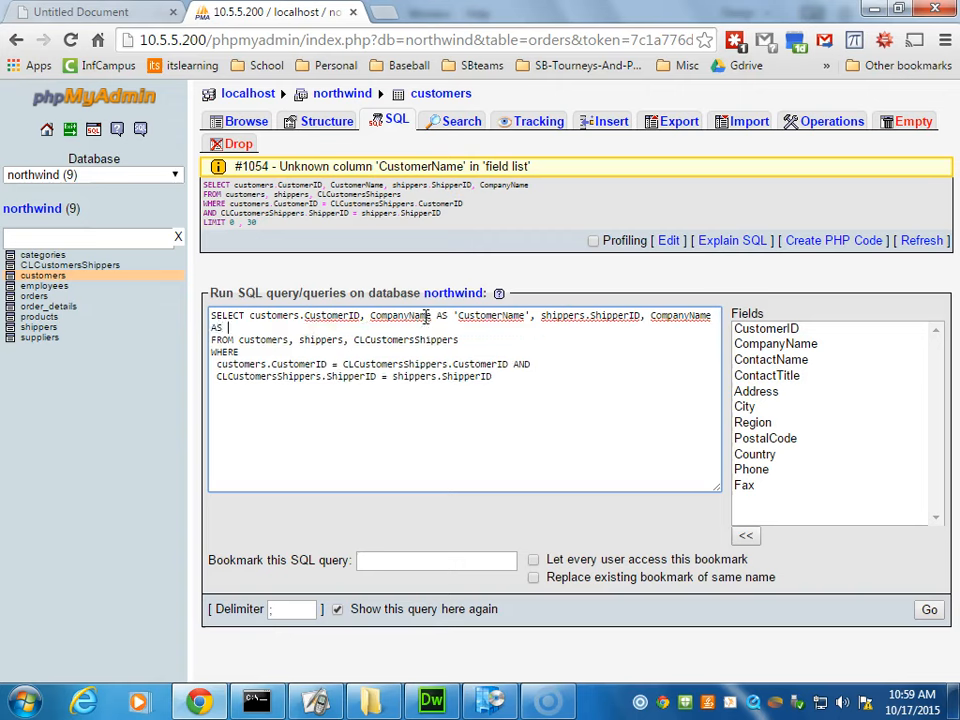
pyautogui.write(" 'ShipperName")
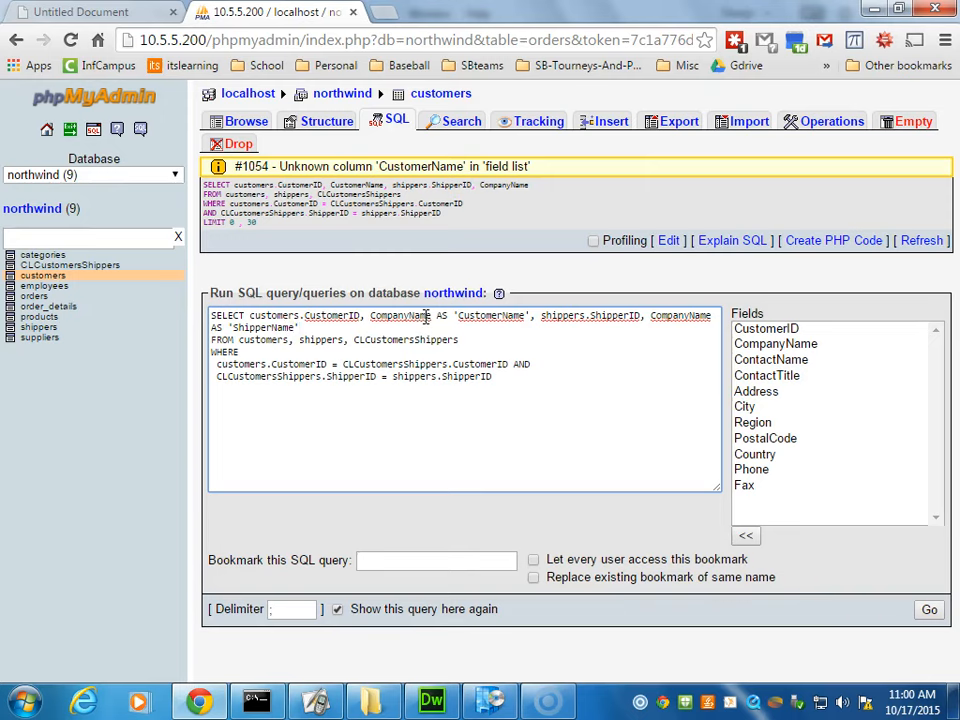
pyautogui.click(929, 612)
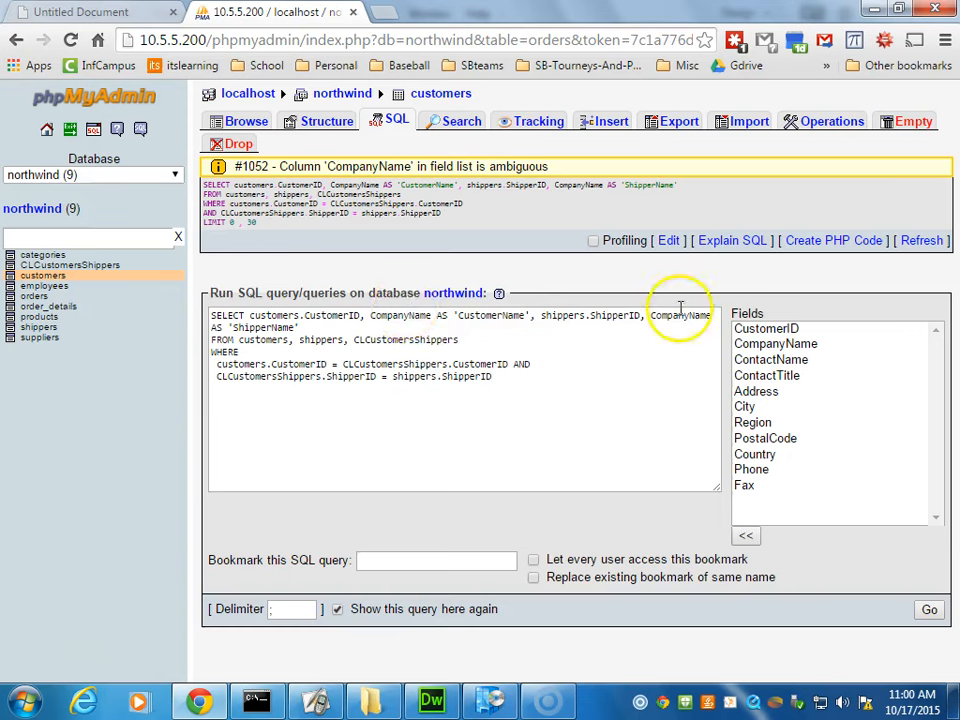
# Qualify the first CompanyName column in the SELECT list with the customers table name
pyautogui.click(369, 316)
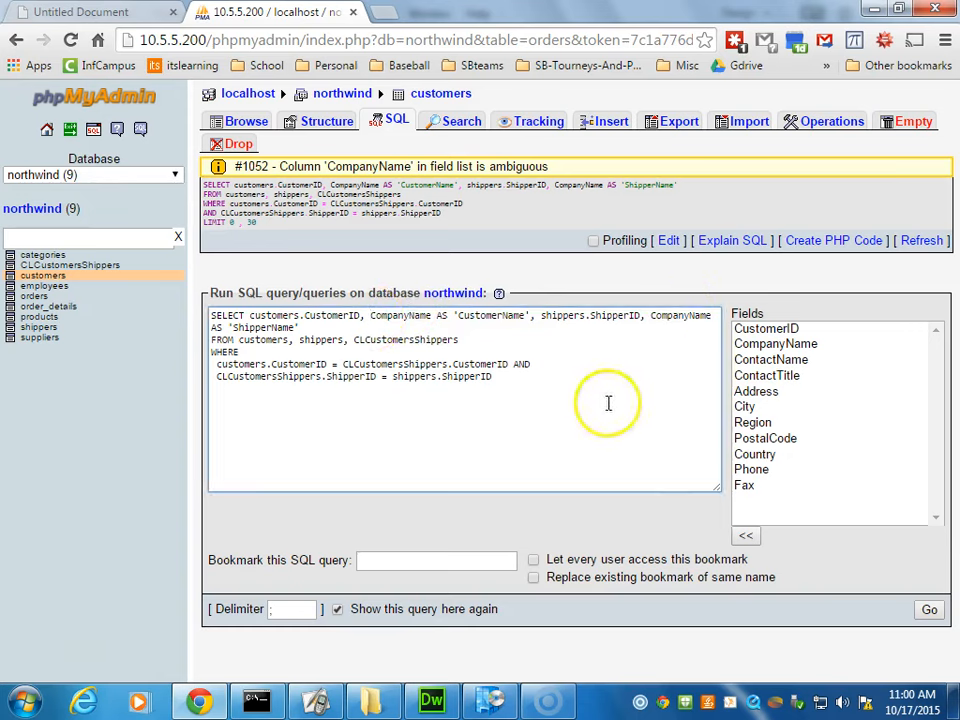
pyautogui.write('cust')
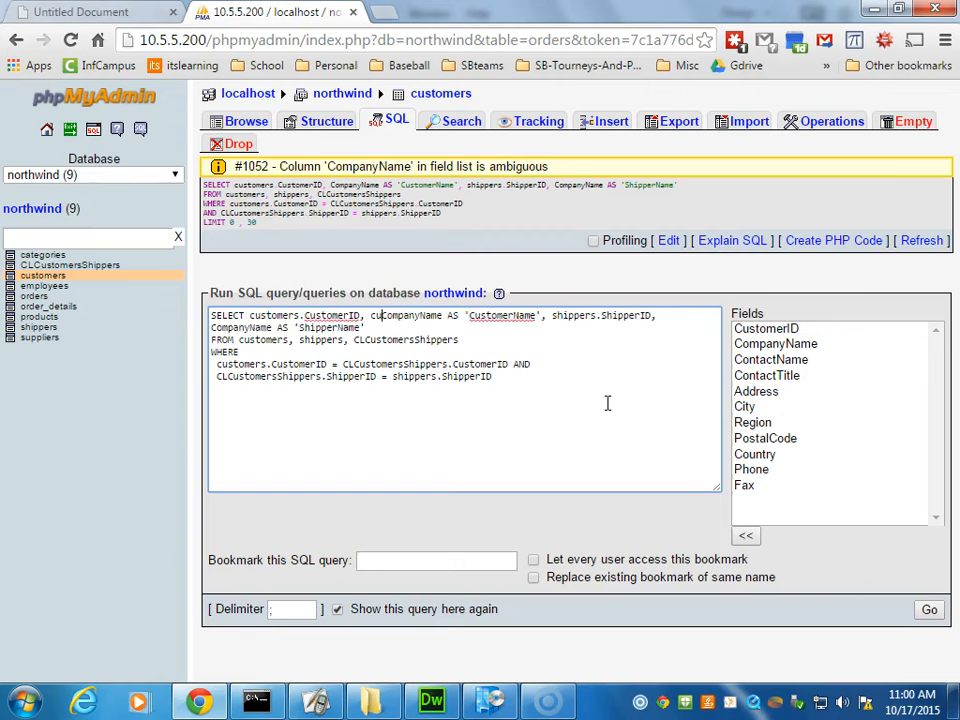
pyautogui.write('omers')
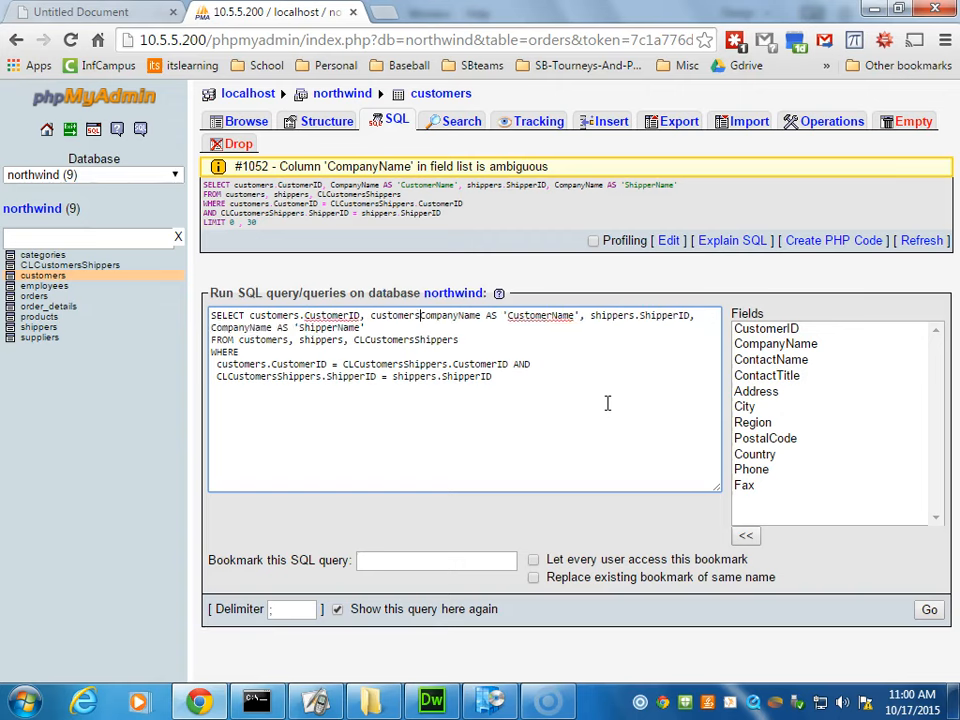
pyautogui.write('.')
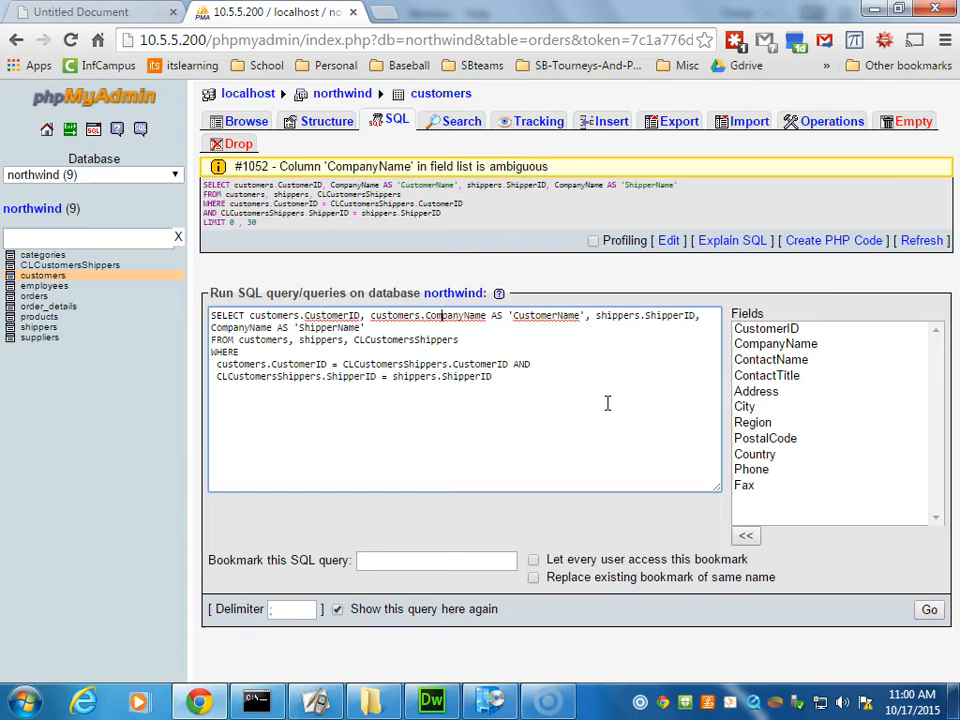
# Qualify the last CompanyName column in the SELECT list with the shippers table name and run the query
pyautogui.press('Right')
pyautogui.press('Right')
pyautogui.press('Right')
pyautogui.press('Right')
pyautogui.press('Right')
pyautogui.press('Right')
pyautogui.press('Right')
pyautogui.press('Right')
pyautogui.press('Right')
pyautogui.press('Right')
pyautogui.press('Right')
pyautogui.press('Right')
pyautogui.press('Right')
pyautogui.press('Right')
pyautogui.press('Right')
pyautogui.press('Right')
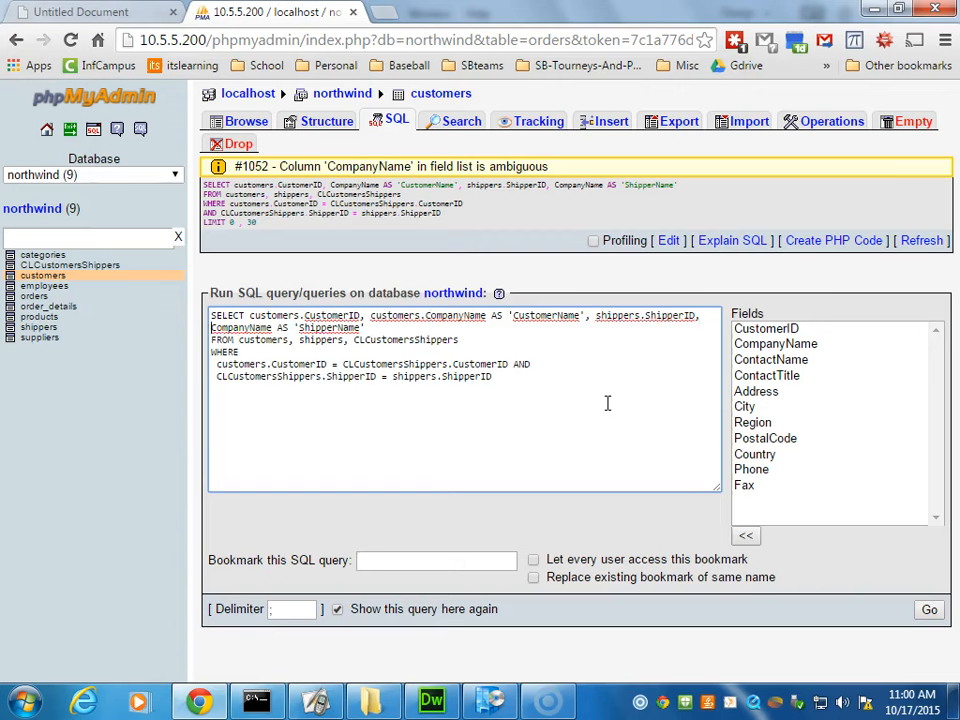
pyautogui.write('shippers')
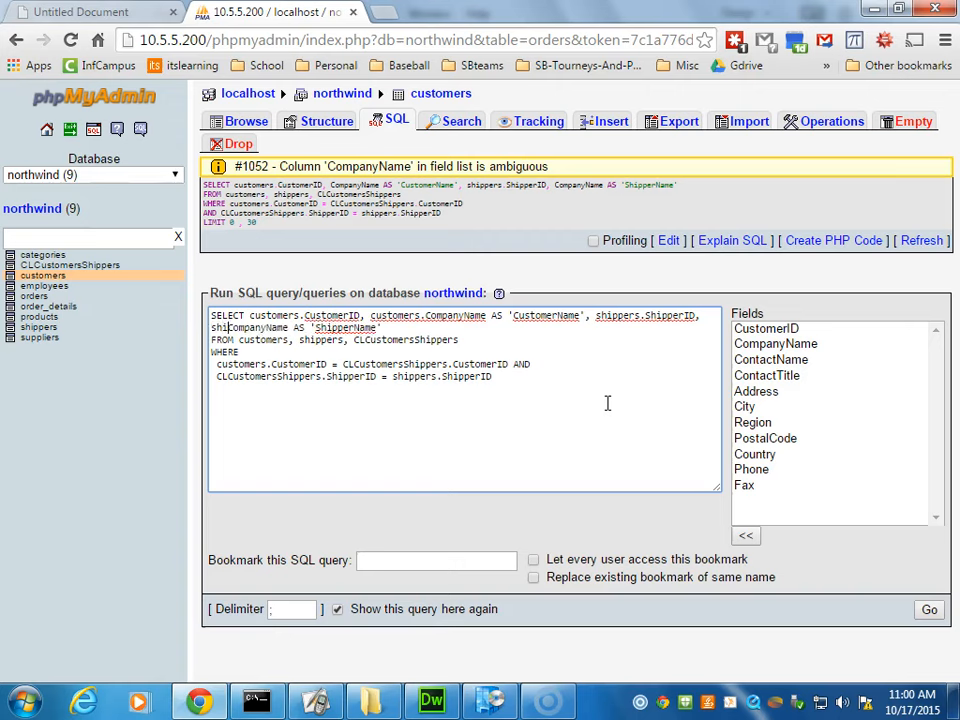
pyautogui.write('.')
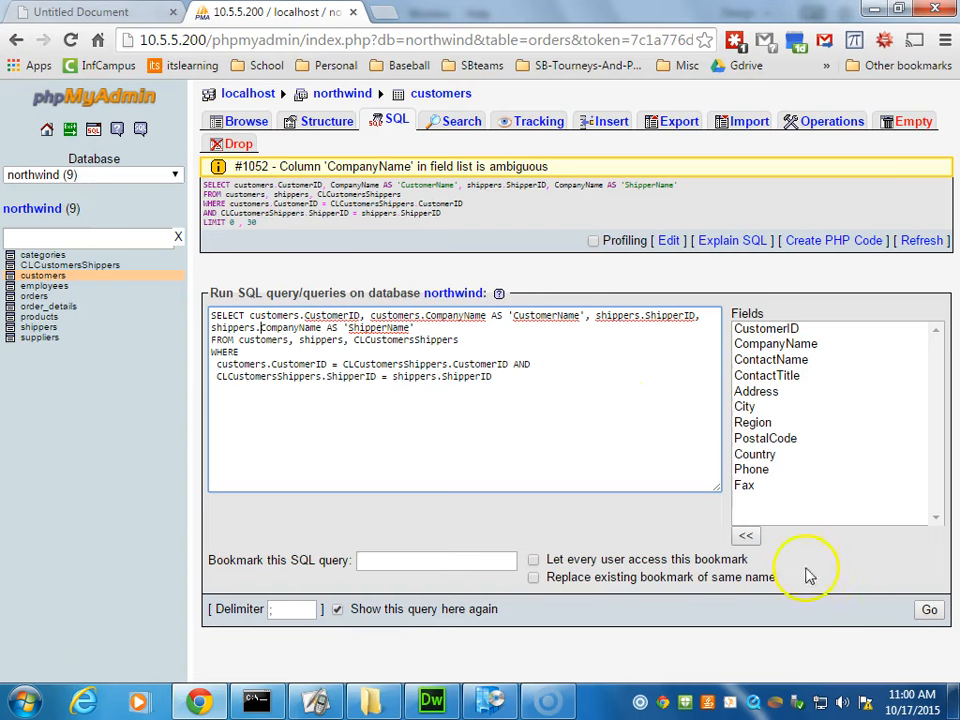
pyautogui.click(929, 610)
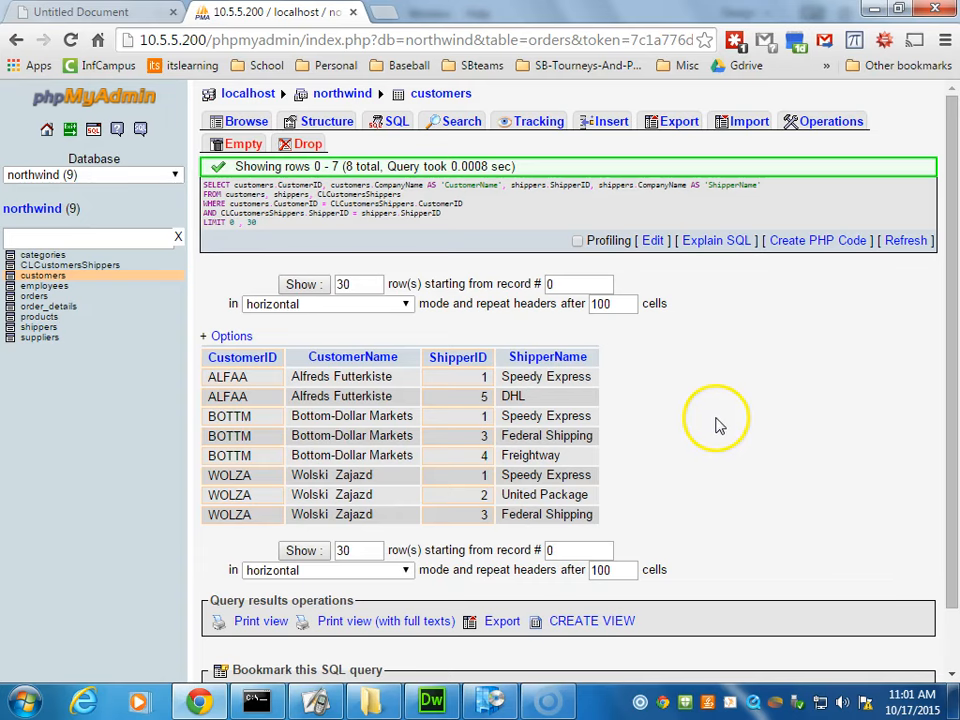
# Add the condition AND customers.CustomerID = 'WOLZA' to the query, run it and close the query window
pyautogui.click(652, 242)
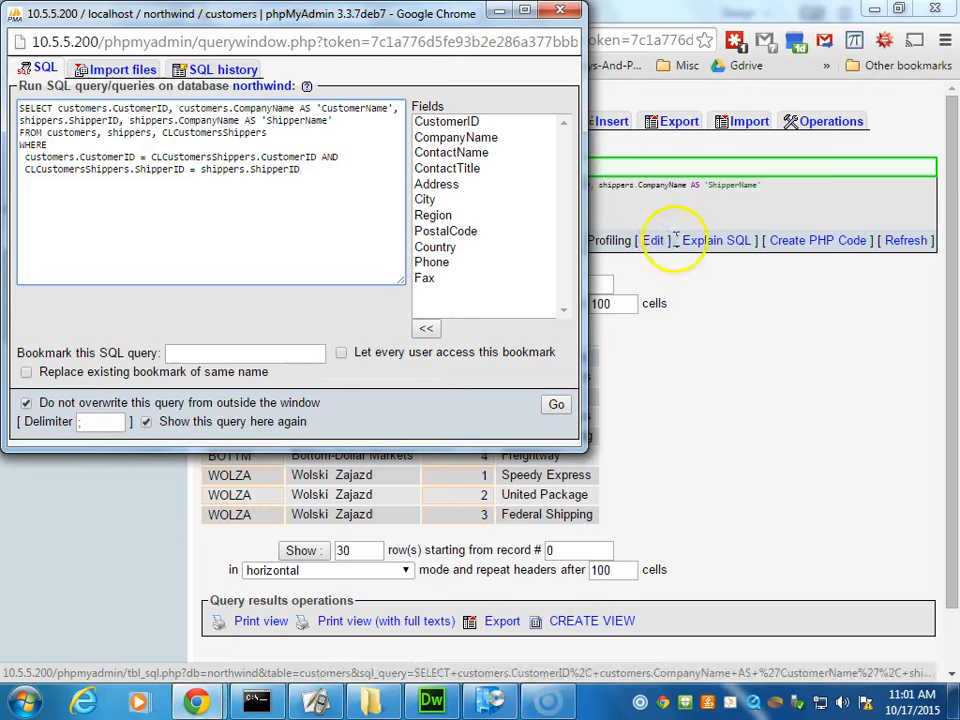
pyautogui.click(342, 185)
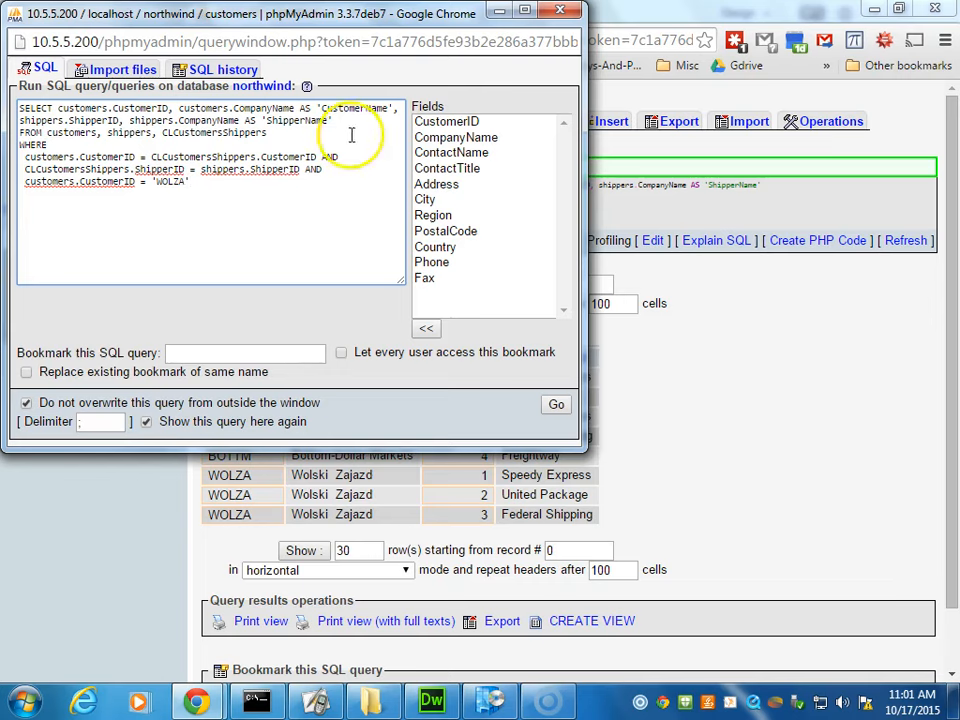
pyautogui.click(556, 405)
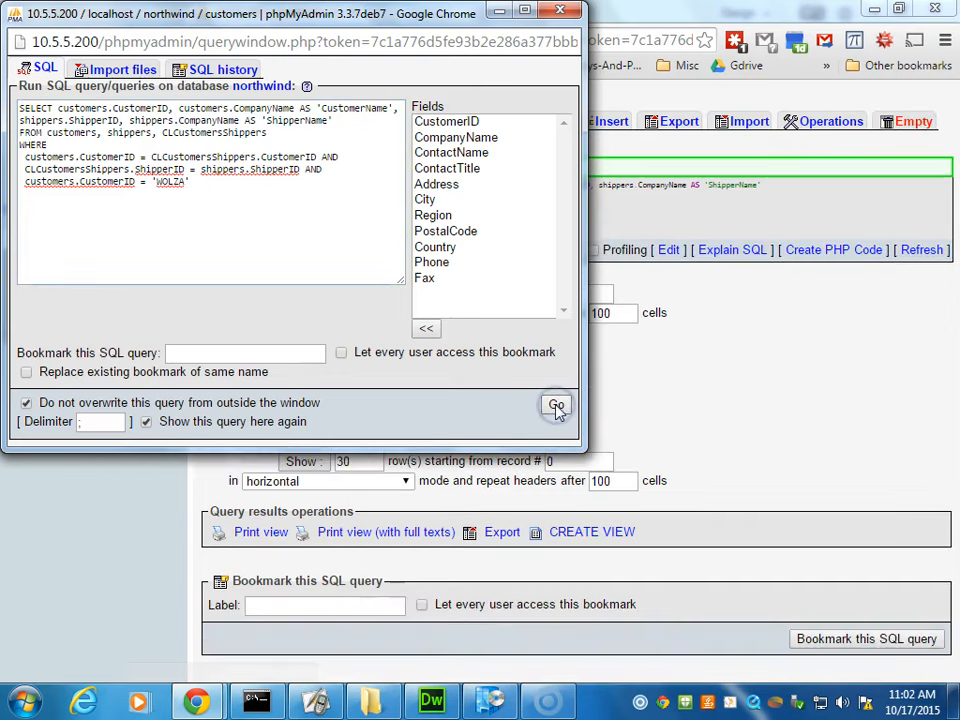
pyautogui.click(562, 11)
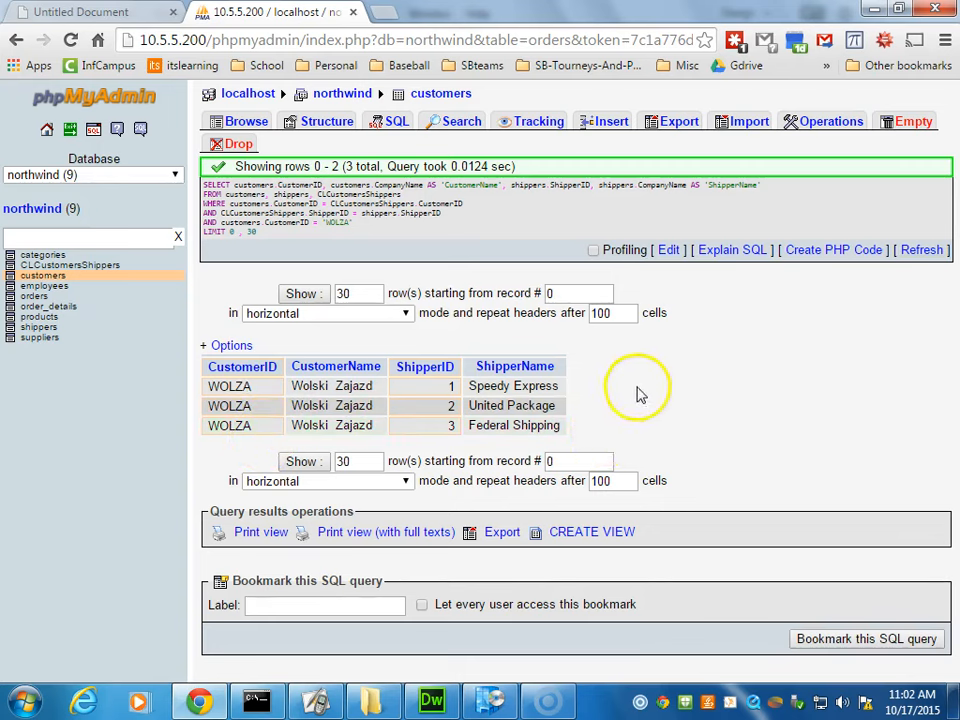
pyautogui.click(692, 404)
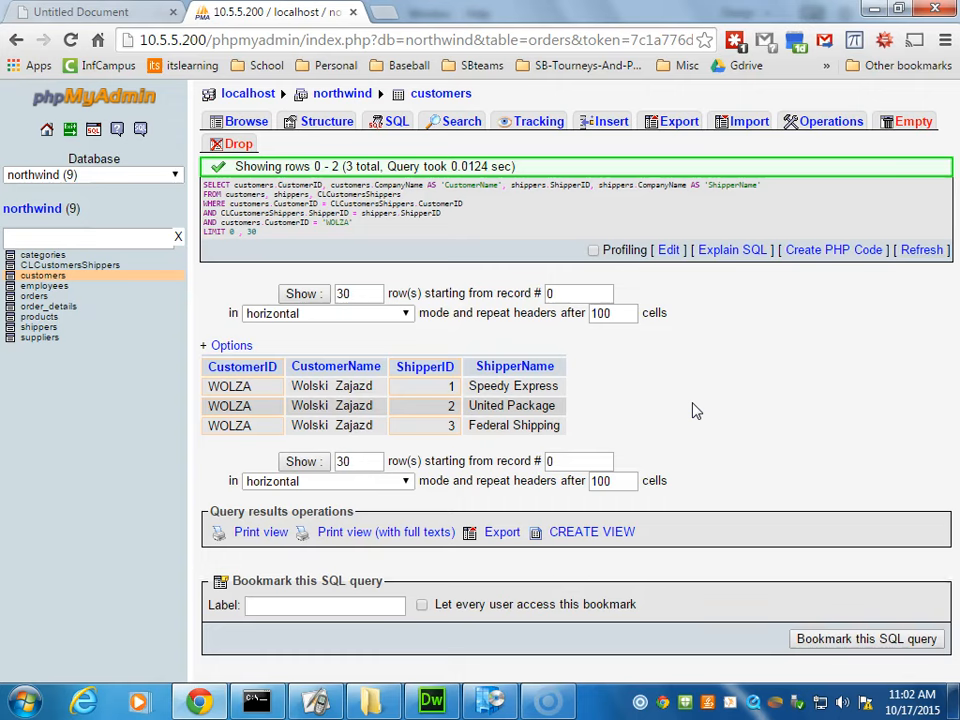
pyautogui.click(705, 394)
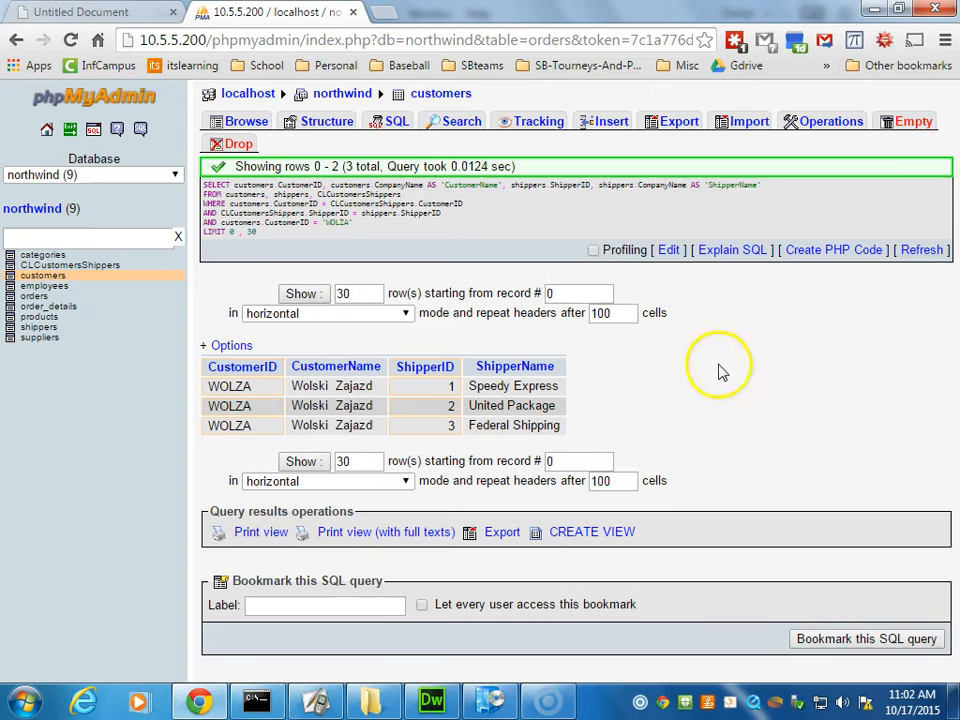
pyautogui.click(735, 388)
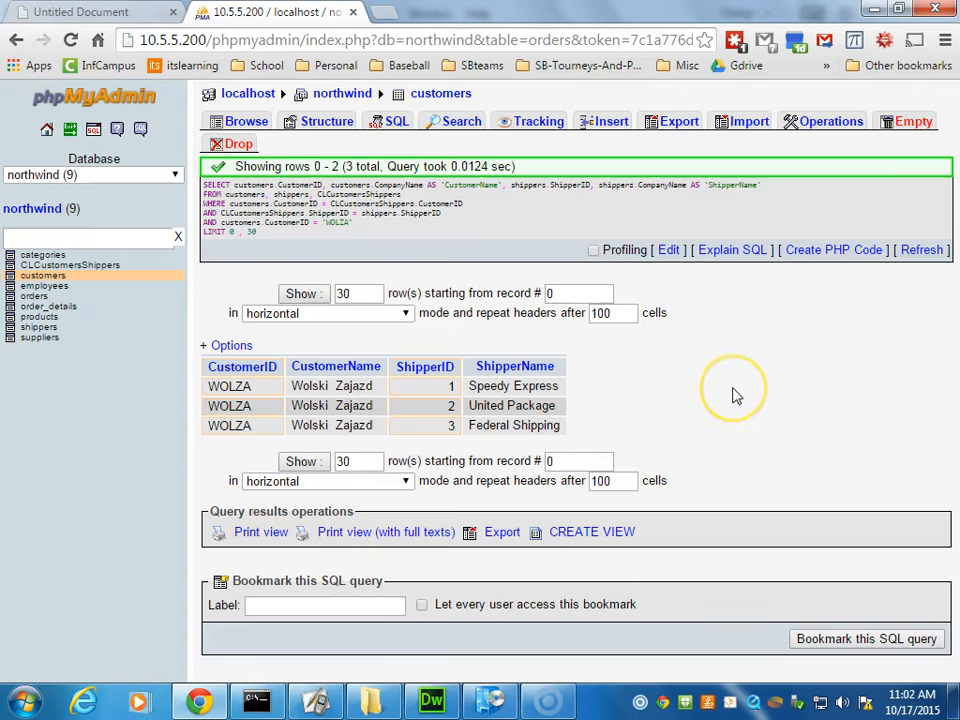